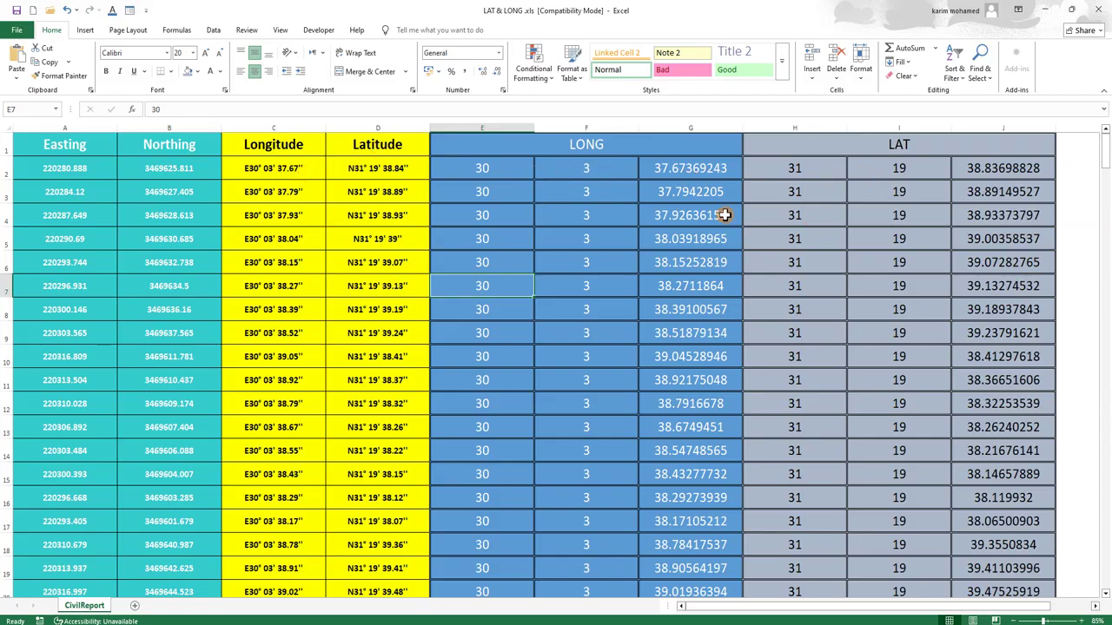
# - Examine how row 2 splits the longitude and latitude into degrees, minutes and seconds under the LONG and LAT headers
pyautogui.click(587, 142)
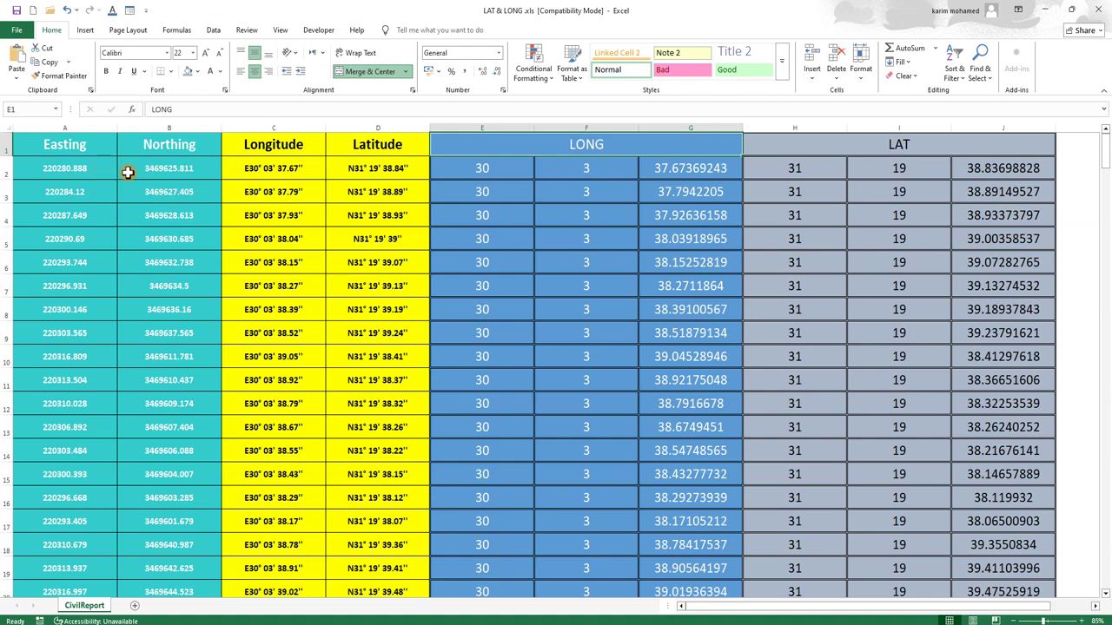
pyautogui.click(470, 179)
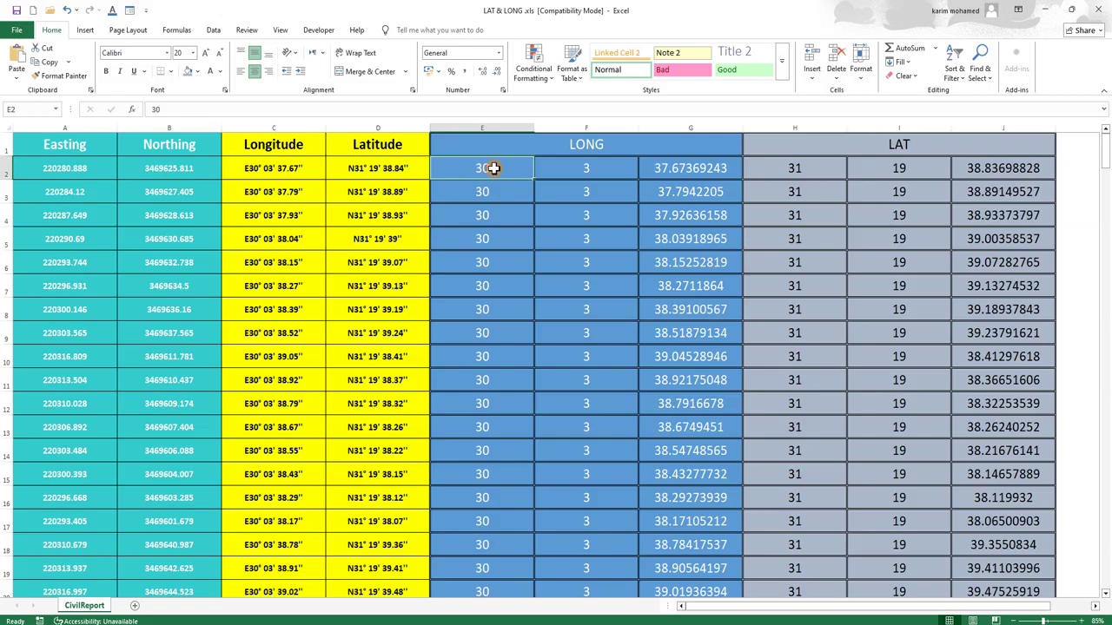
pyautogui.click(580, 173)
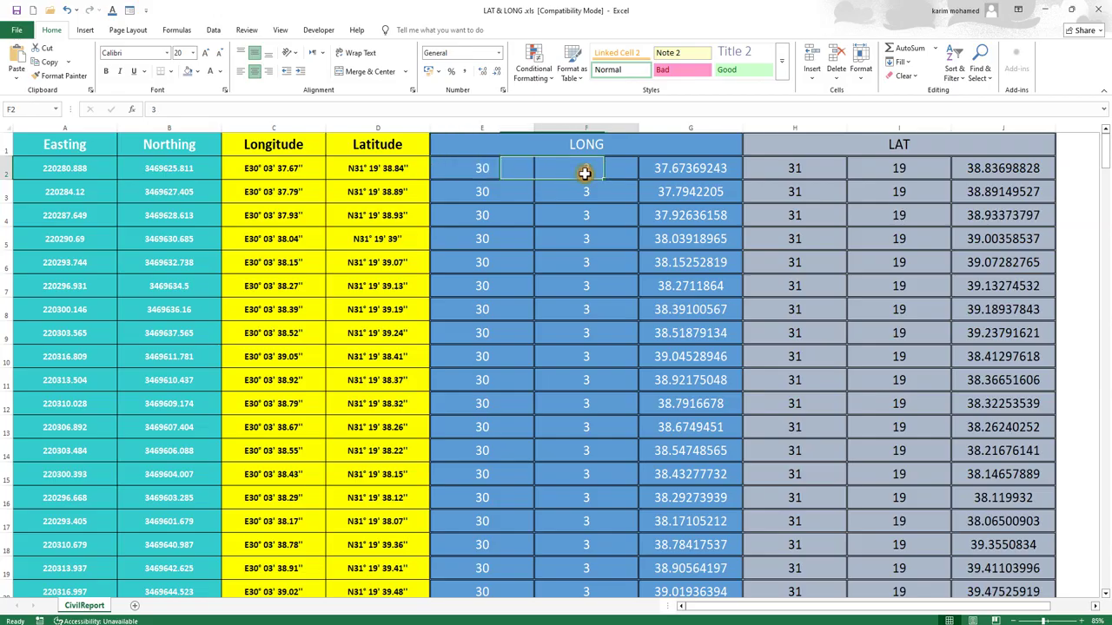
pyautogui.click(668, 173)
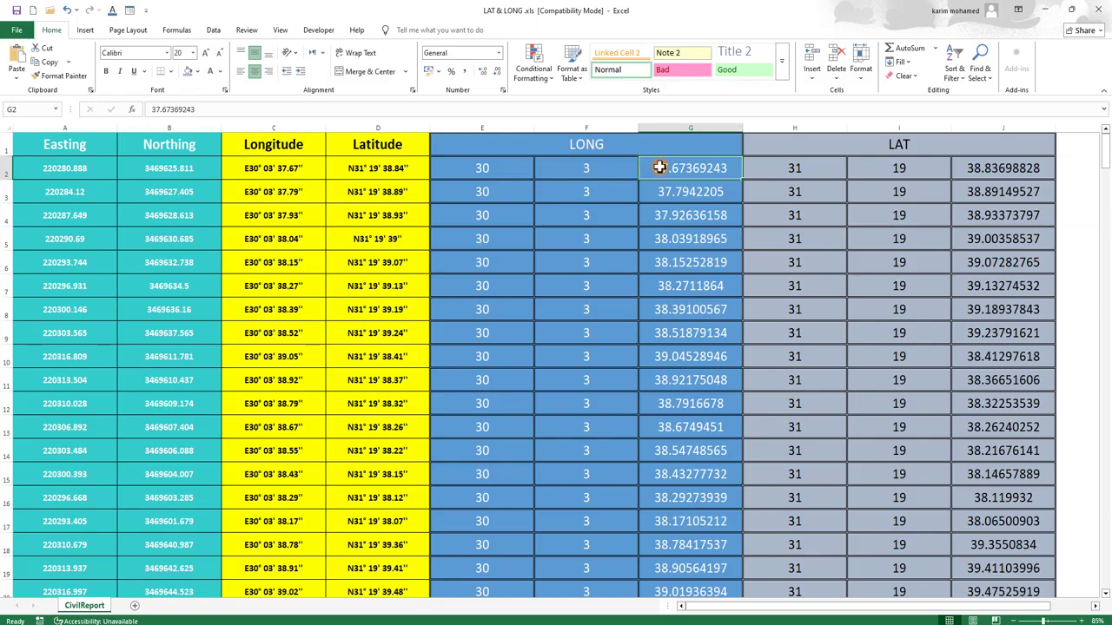
pyautogui.press('Left')
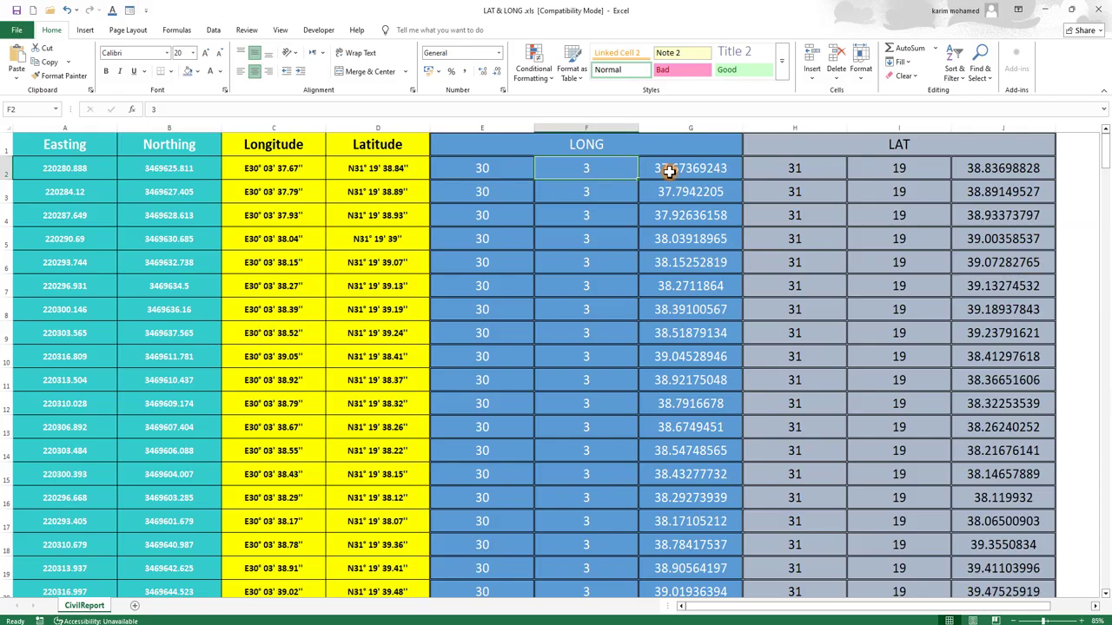
pyautogui.click(786, 163)
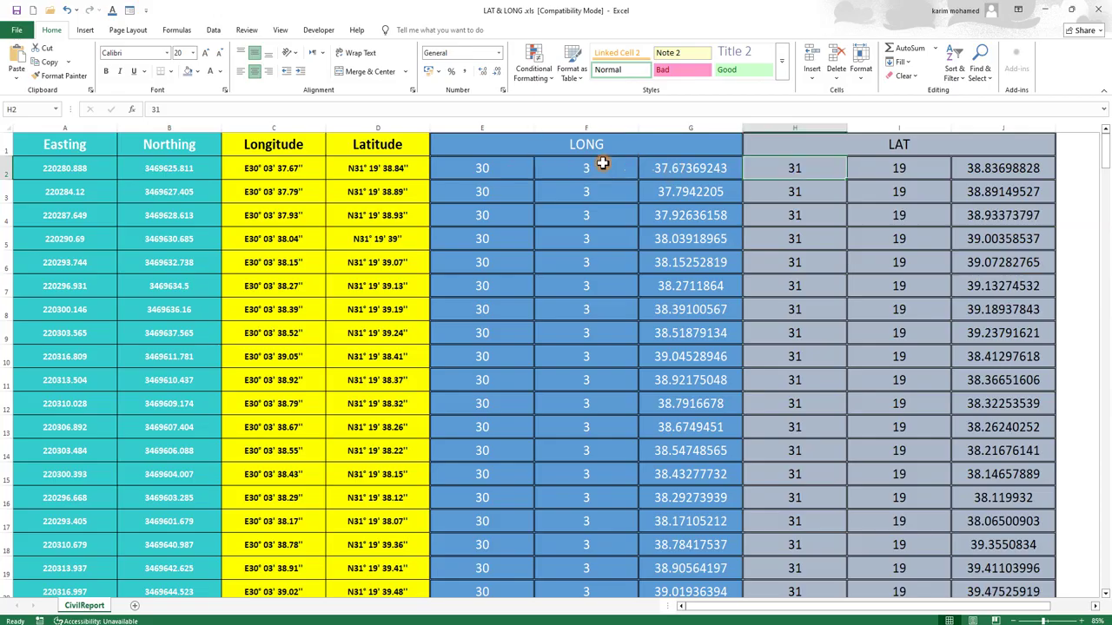
pyautogui.click(503, 174)
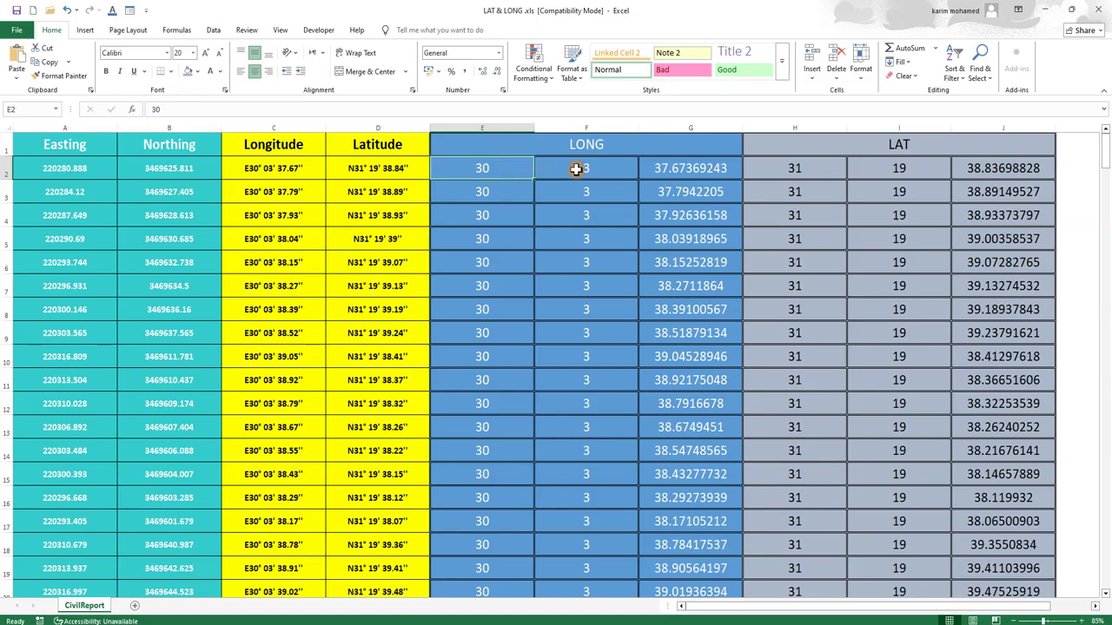
pyautogui.click(570, 171)
pyautogui.click(673, 174)
pyautogui.click(500, 168)
pyautogui.click(556, 169)
pyautogui.moveTo(669, 176); pyautogui.dragTo(667, 175)
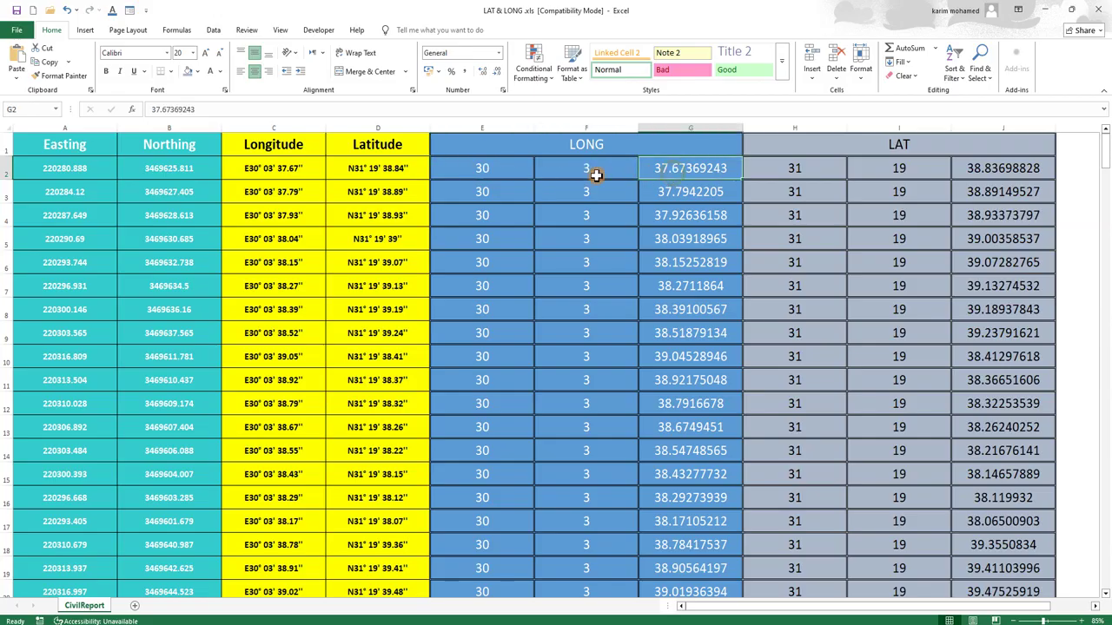
pyautogui.click(570, 168)
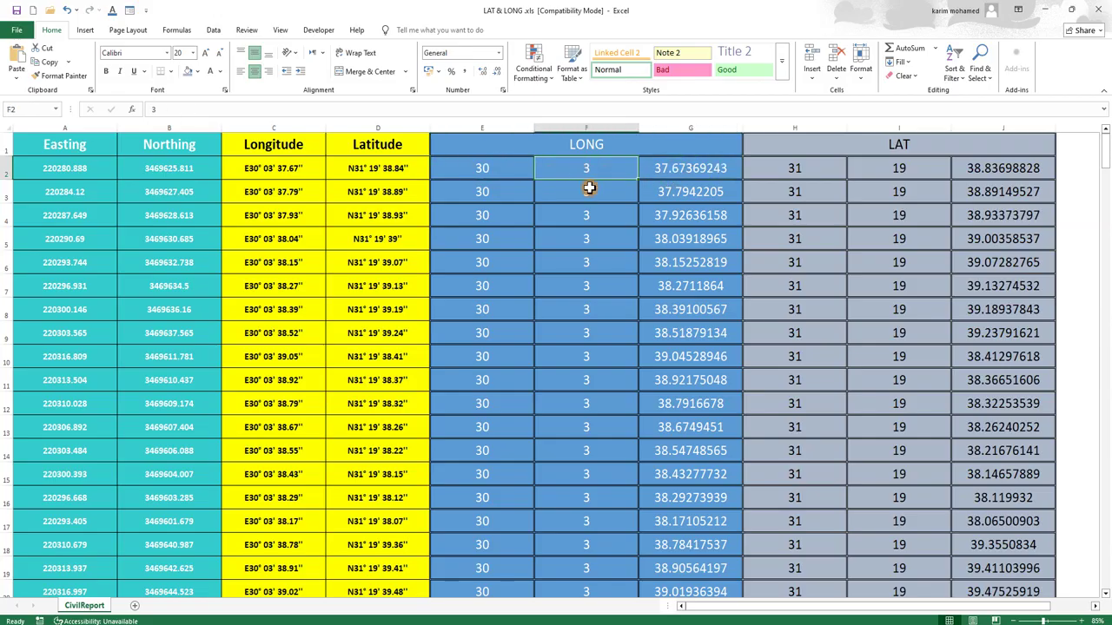
pyautogui.click(662, 170)
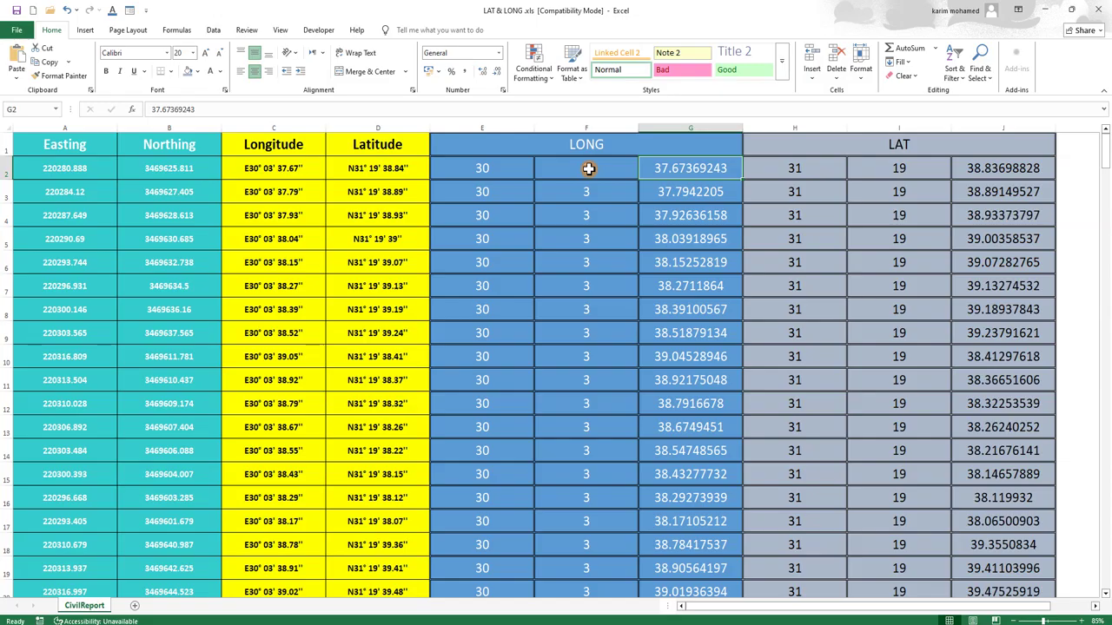
# - Copy all the LONG and LAT degree, minute and second values from E2 through the last row of column J
pyautogui.click(504, 171)
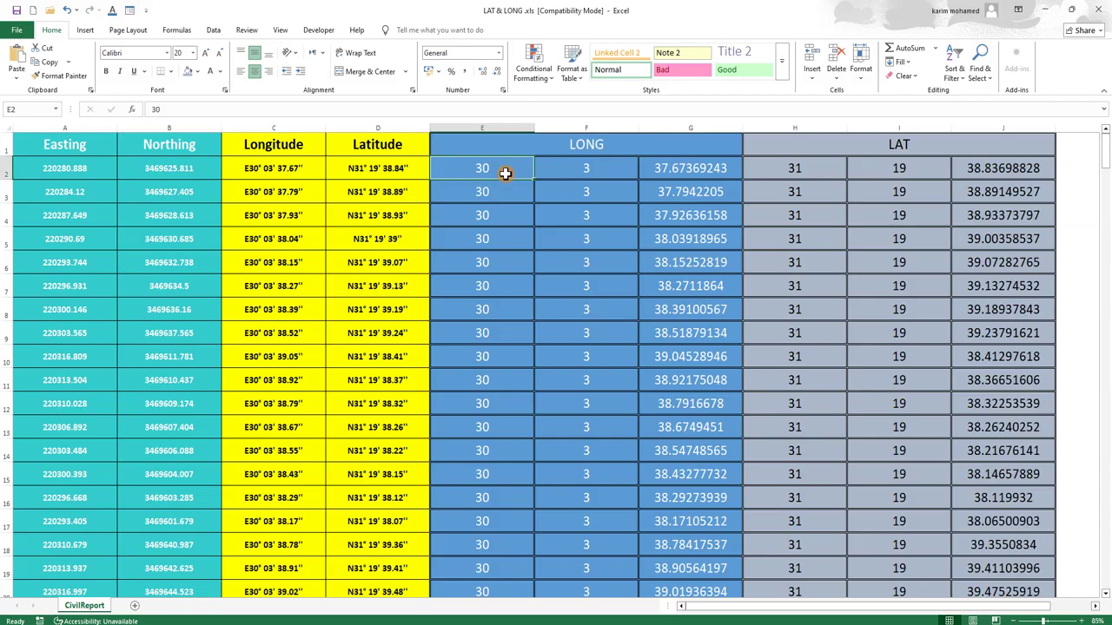
pyautogui.hotkey('ctrl', 'shift', 'Right')
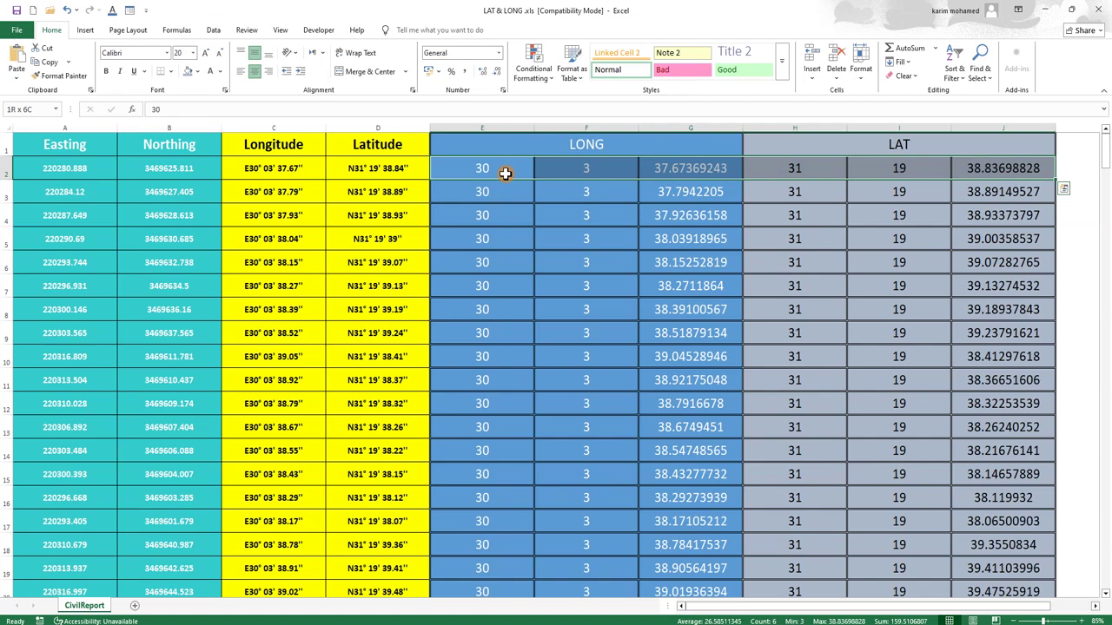
pyautogui.hotkey('ctrl', 'shift', 'Down')
pyautogui.rightClick(505, 172)
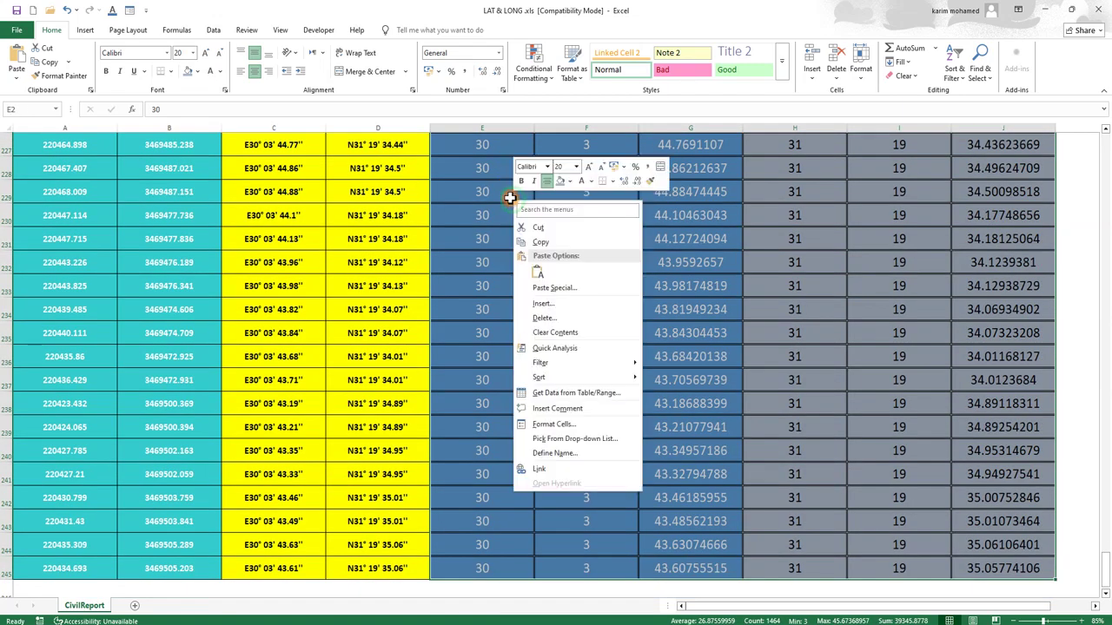
pyautogui.click(543, 241)
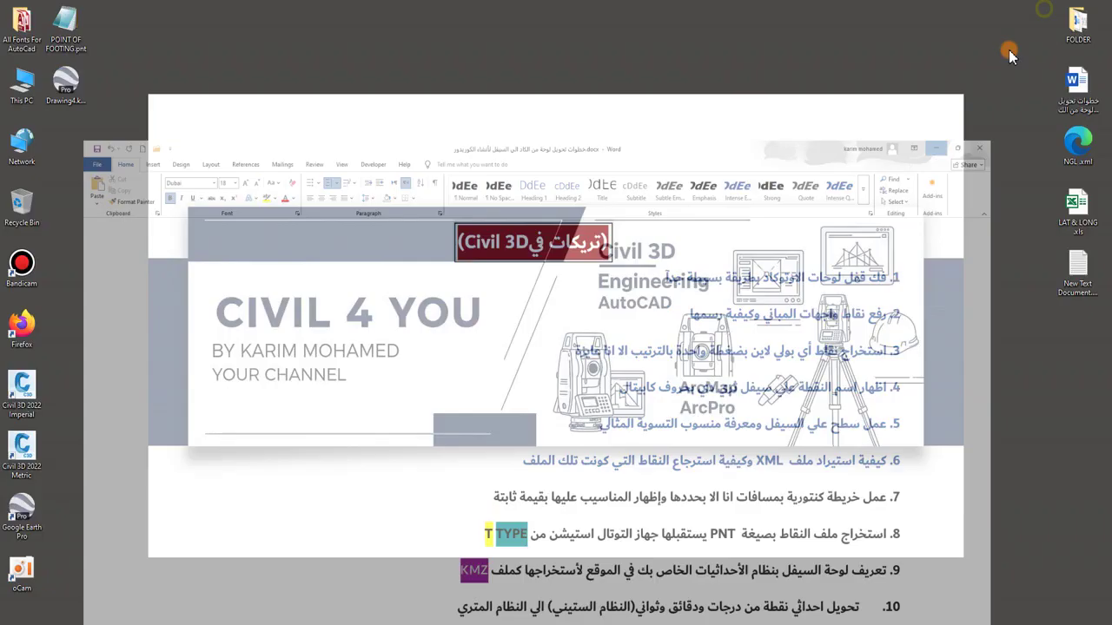
# - Create a text file named "LONG & LAT" on the desktop and paste the copied coordinate values into it in Notepad
pyautogui.rightClick(587, 200)
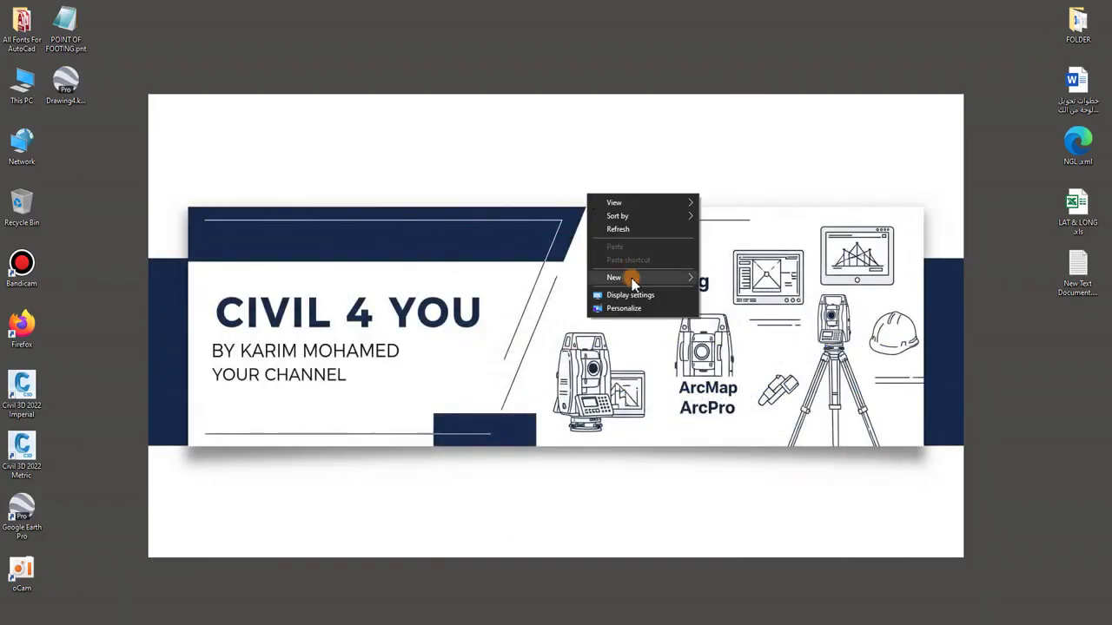
pyautogui.moveTo(629, 278)
pyautogui.click(733, 429)
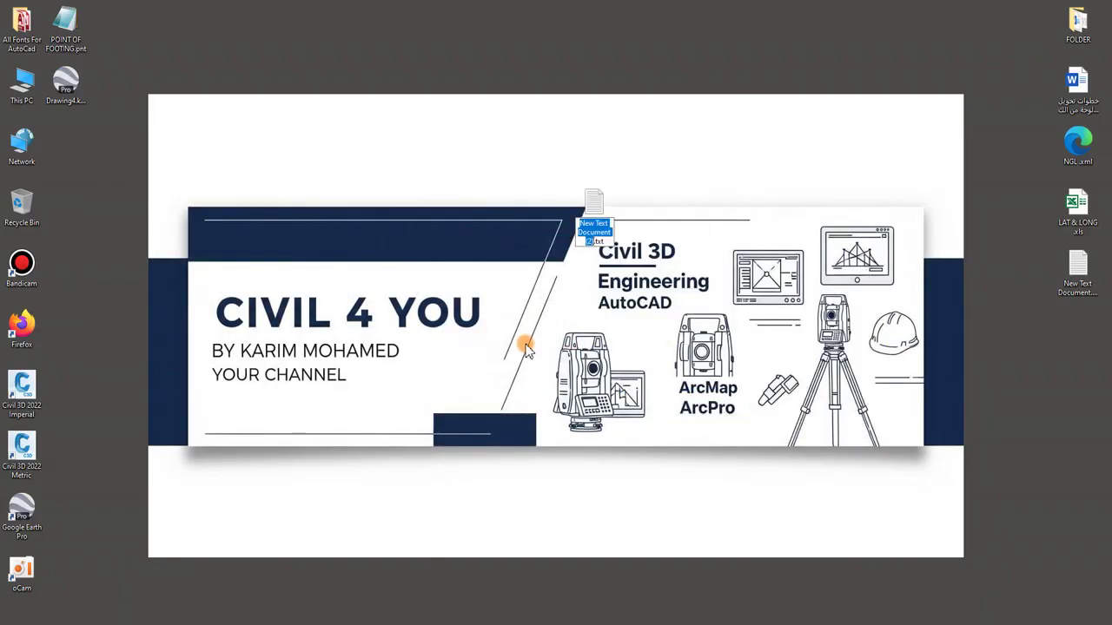
pyautogui.write('LONG')
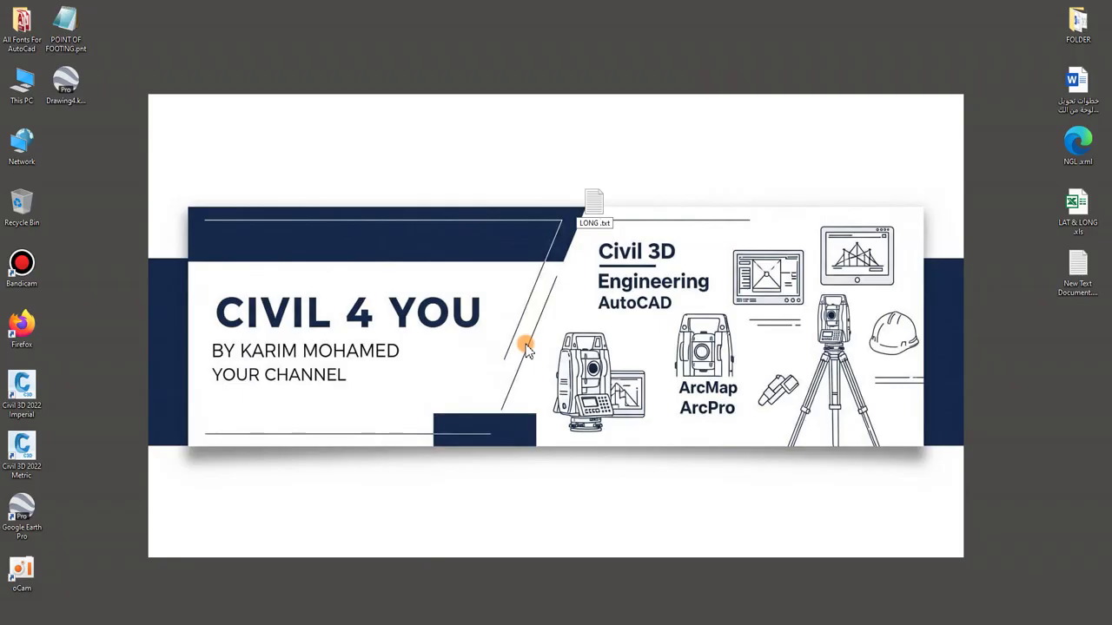
pyautogui.write(' & LAT')
pyautogui.press('Return')
pyautogui.doubleClick(593, 202)
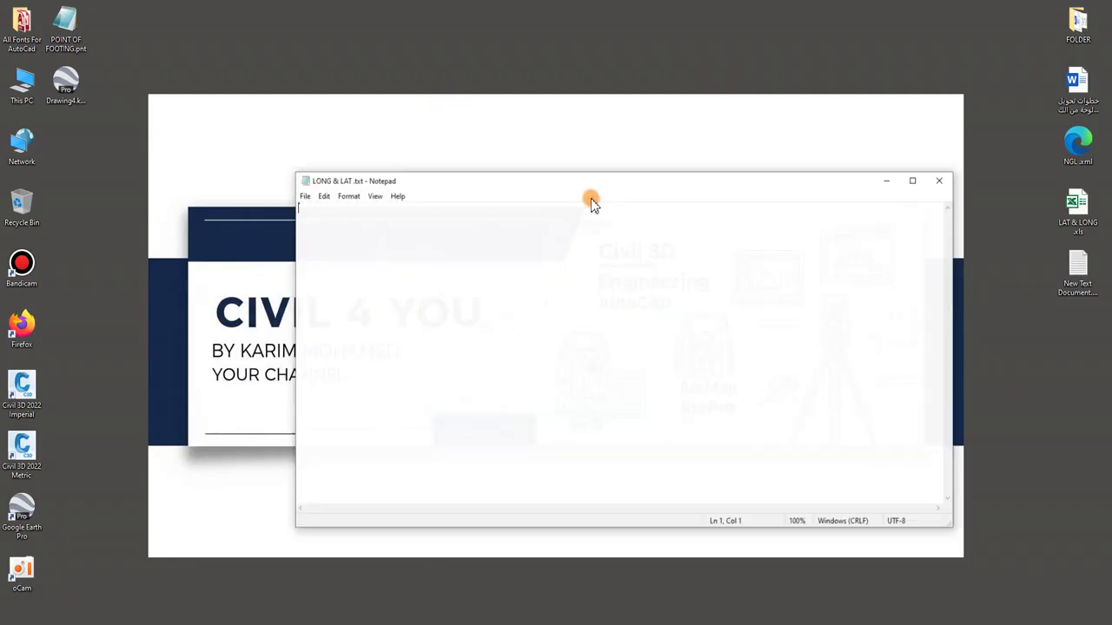
pyautogui.hotkey('ctrl', 'v')
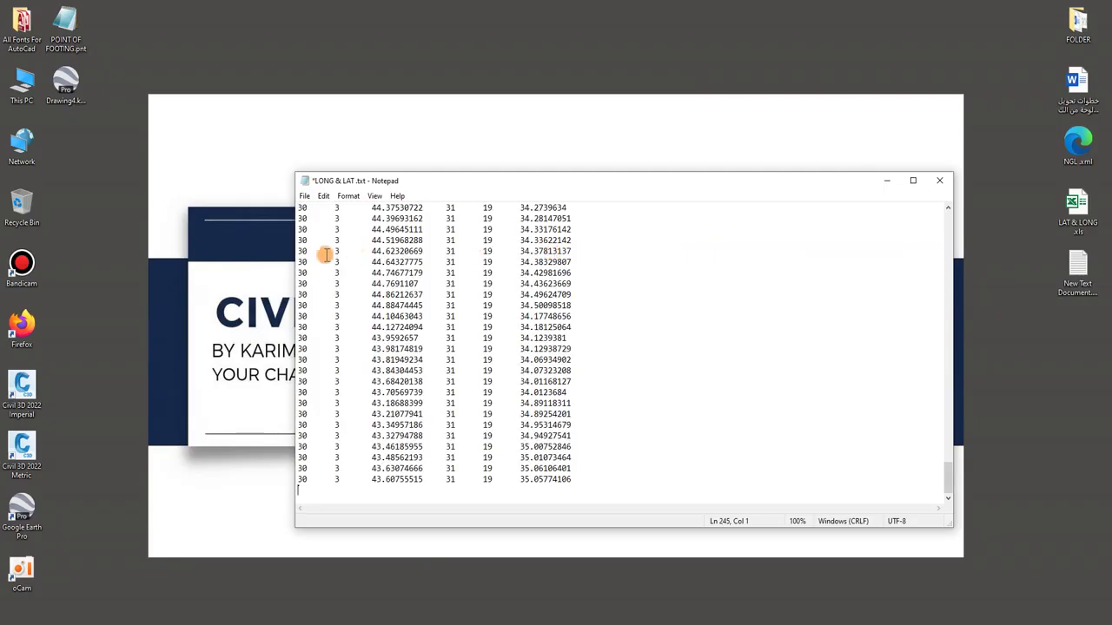
# - Replace every tab gap between the coordinate values with a comma throughout the text file
pyautogui.moveTo(333, 210); pyautogui.dragTo(313, 208)
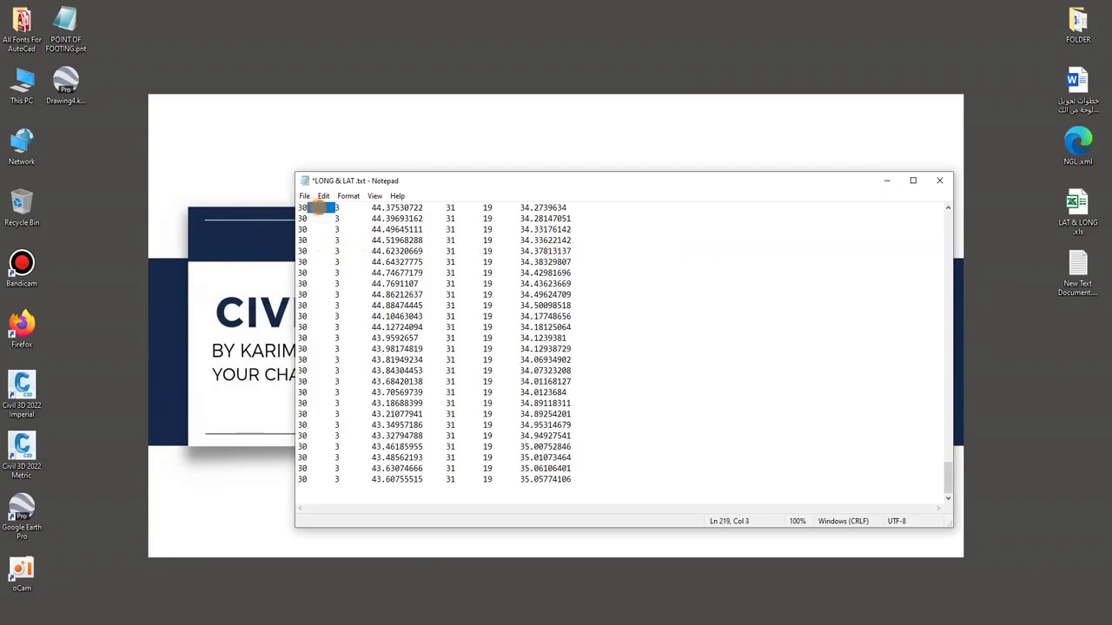
pyautogui.rightClick(323, 215)
pyautogui.click(347, 247)
pyautogui.click(324, 196)
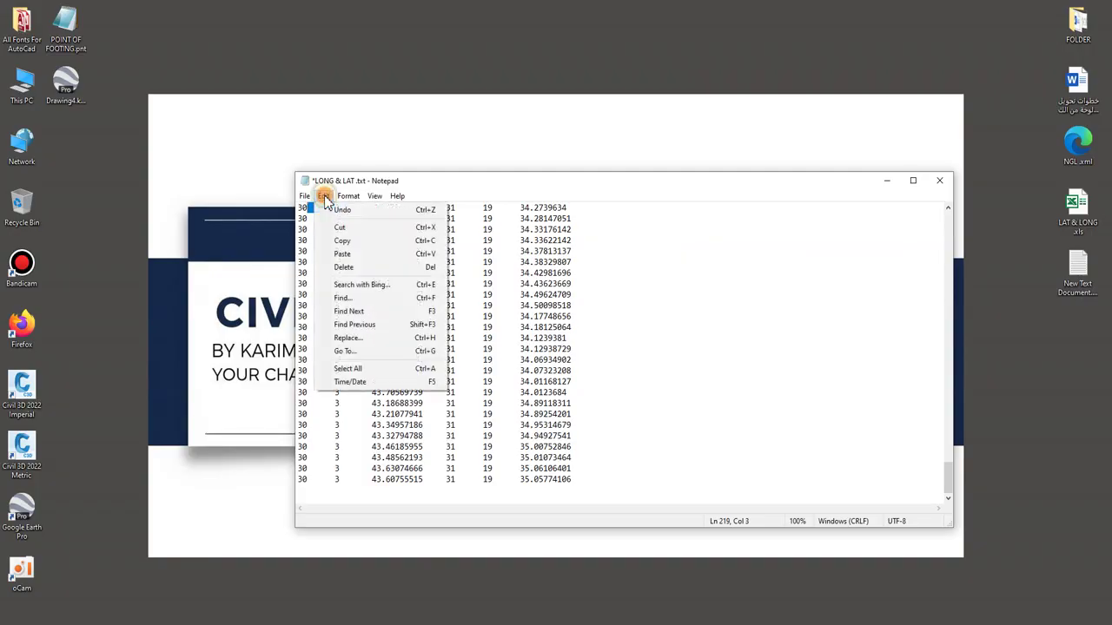
pyautogui.click(372, 338)
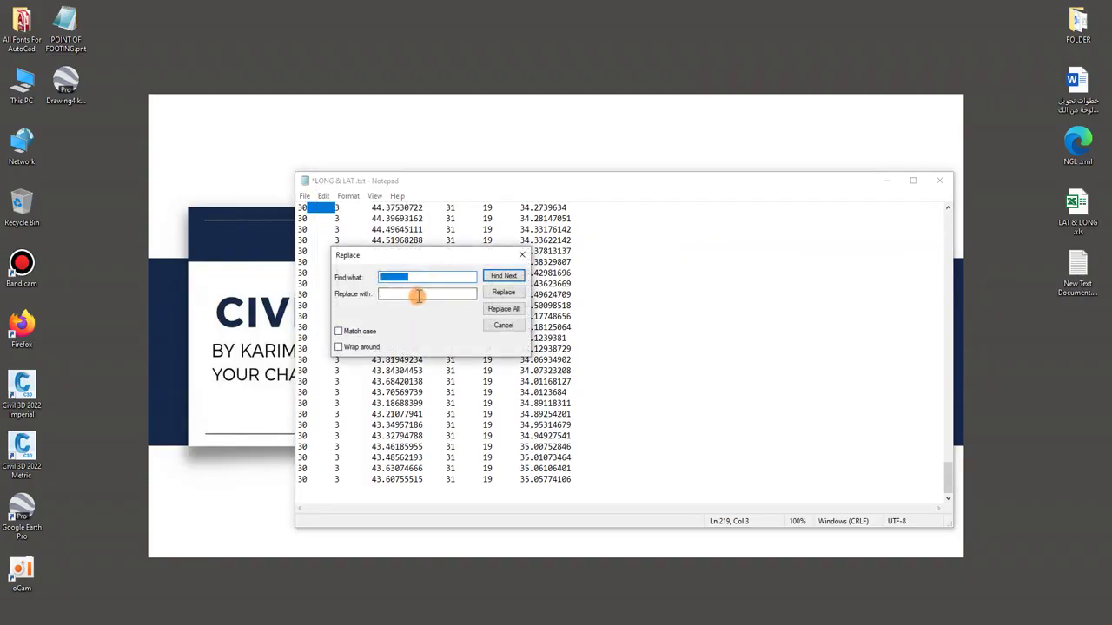
pyautogui.click(413, 295)
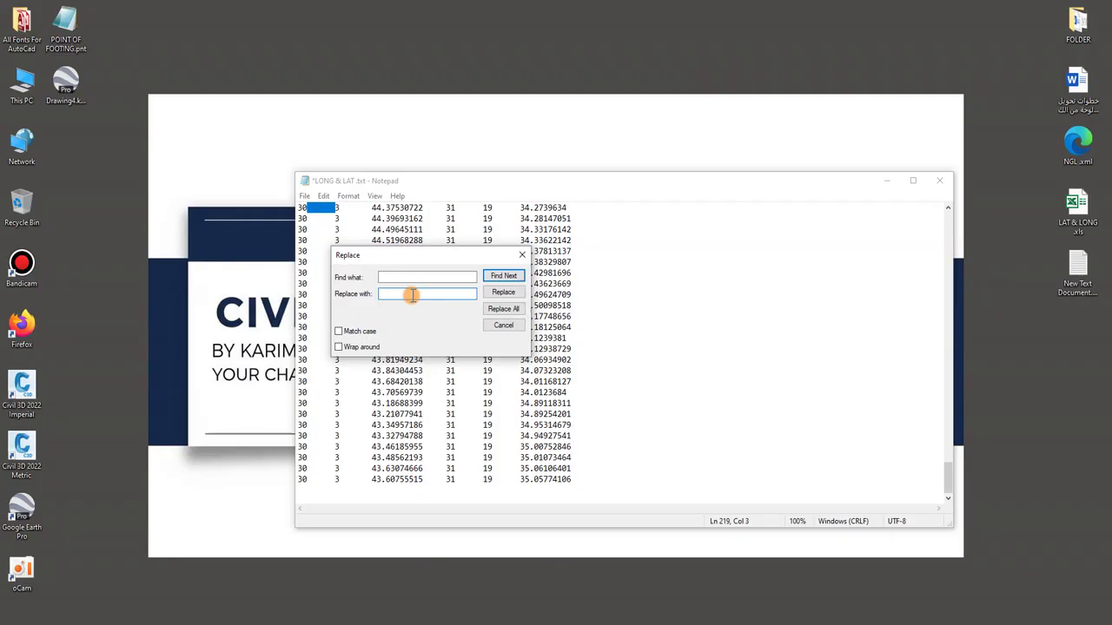
pyautogui.write(',')
pyautogui.click(503, 308)
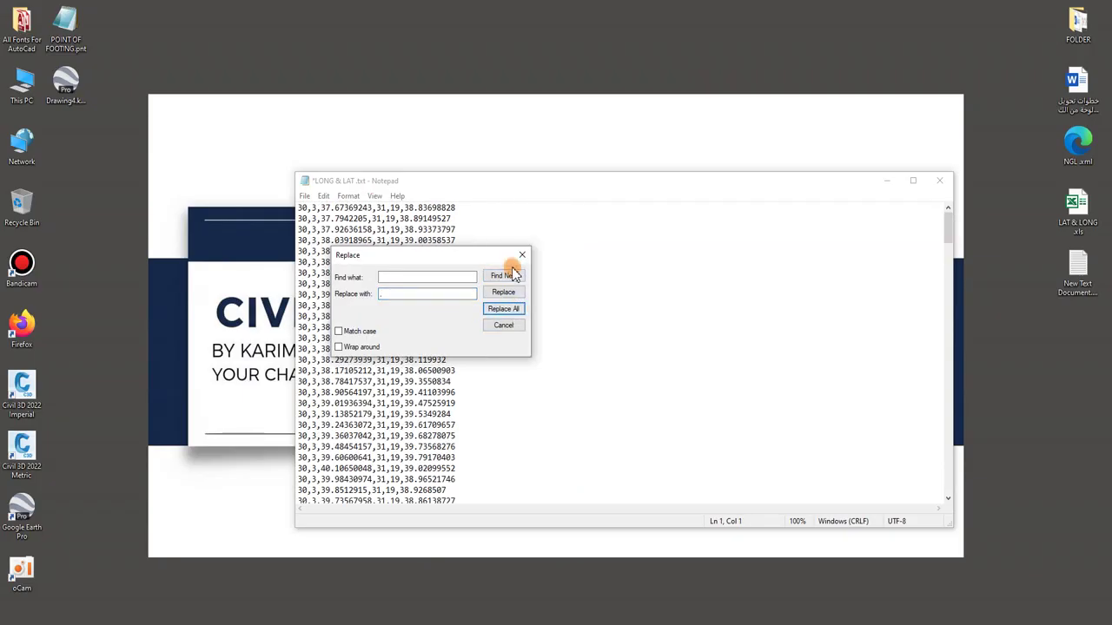
pyautogui.click(522, 254)
# - Save the comma-separated LONG & LAT text file and close it
pyautogui.click(304, 196)
pyautogui.click(346, 251)
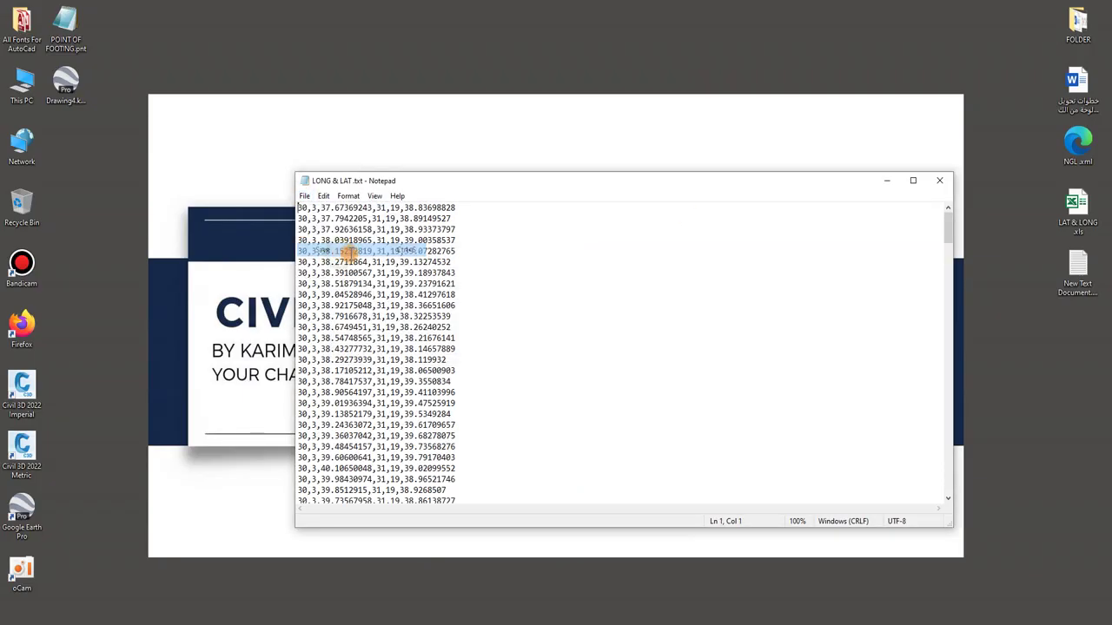
pyautogui.click(941, 179)
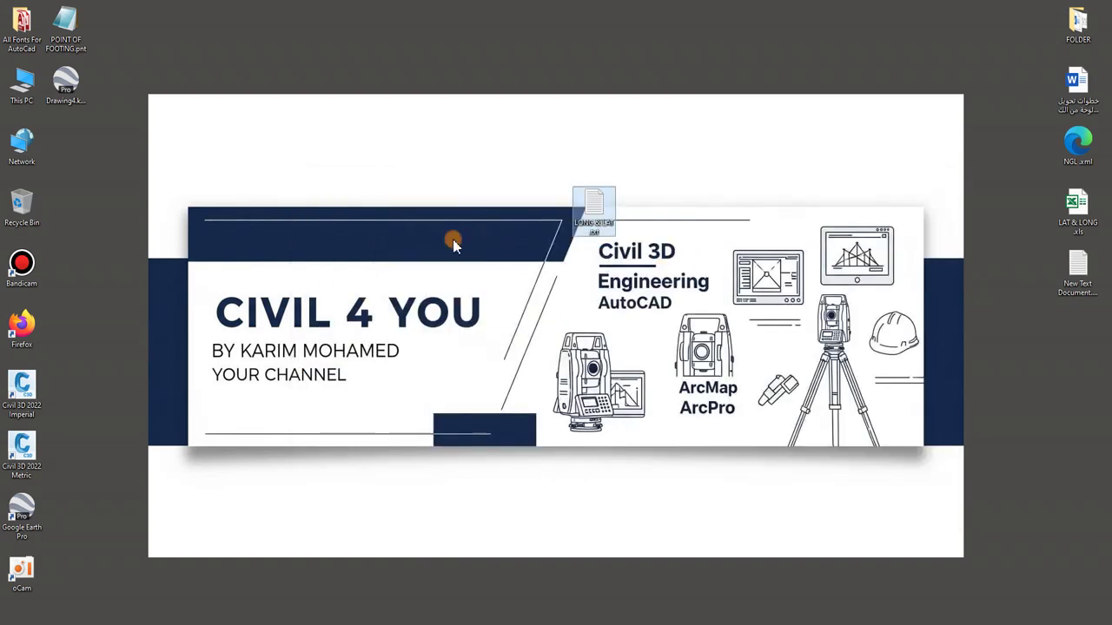
# - Switch to Civil 3D to view Drawing4 full screen, and review the coordinate pairs in New Text Document.txt on the desktop
pyautogui.click(440, 240)
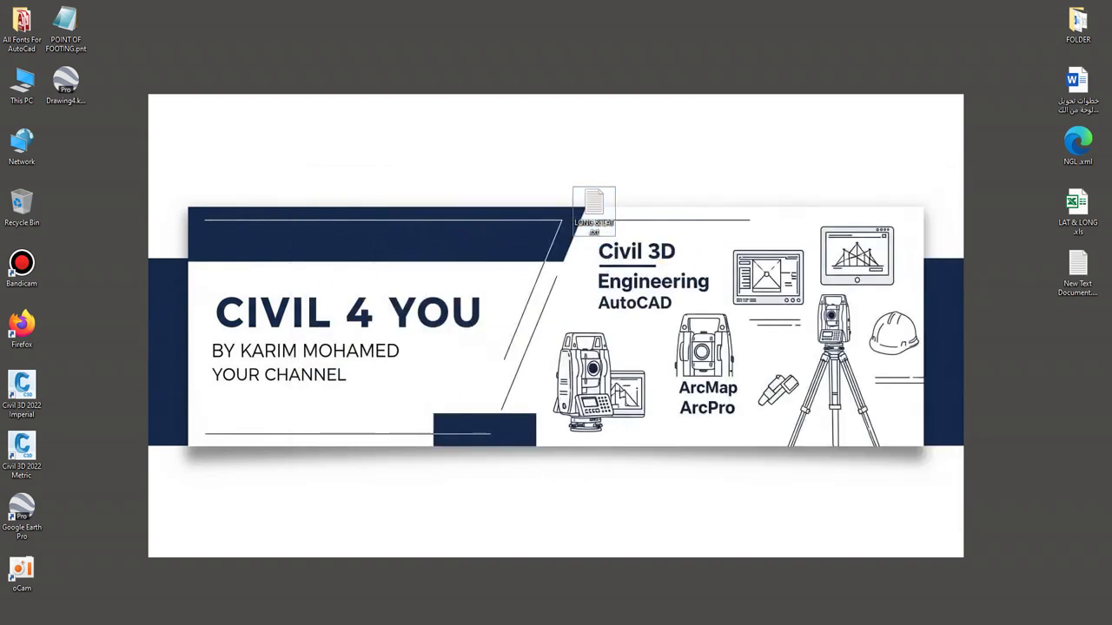
pyautogui.click(499, 584)
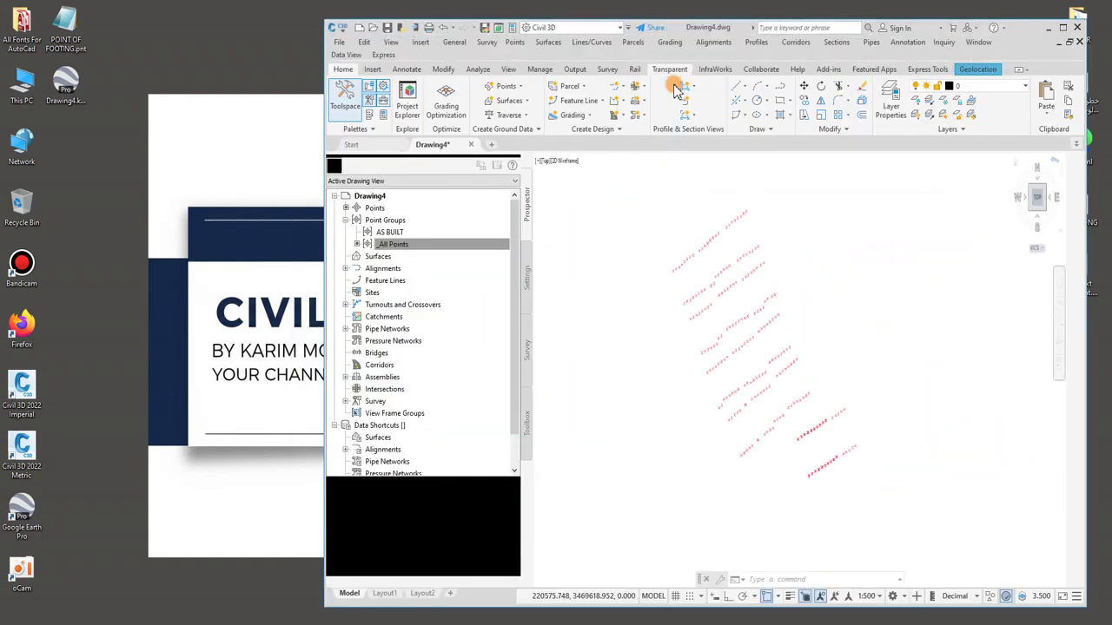
pyautogui.doubleClick(704, 28)
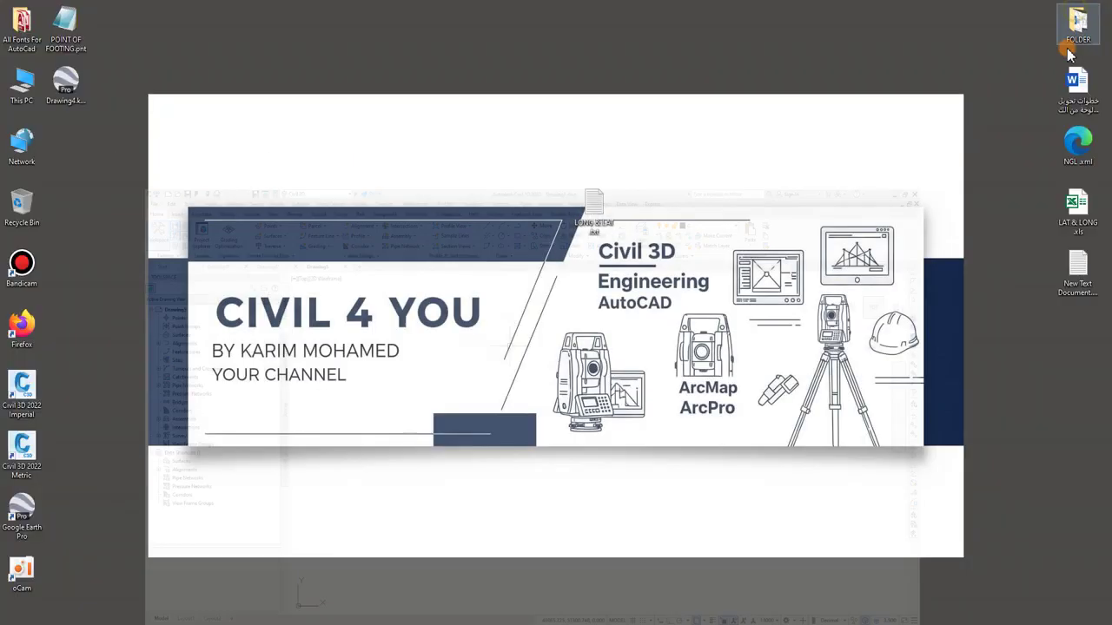
pyautogui.doubleClick(1077, 265)
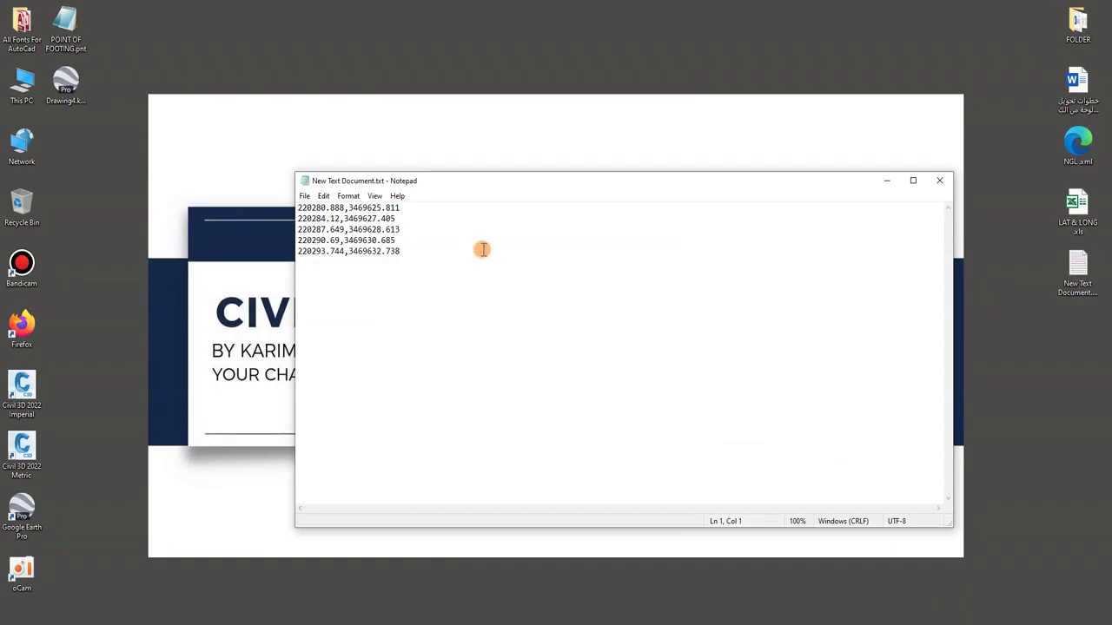
pyautogui.click(937, 182)
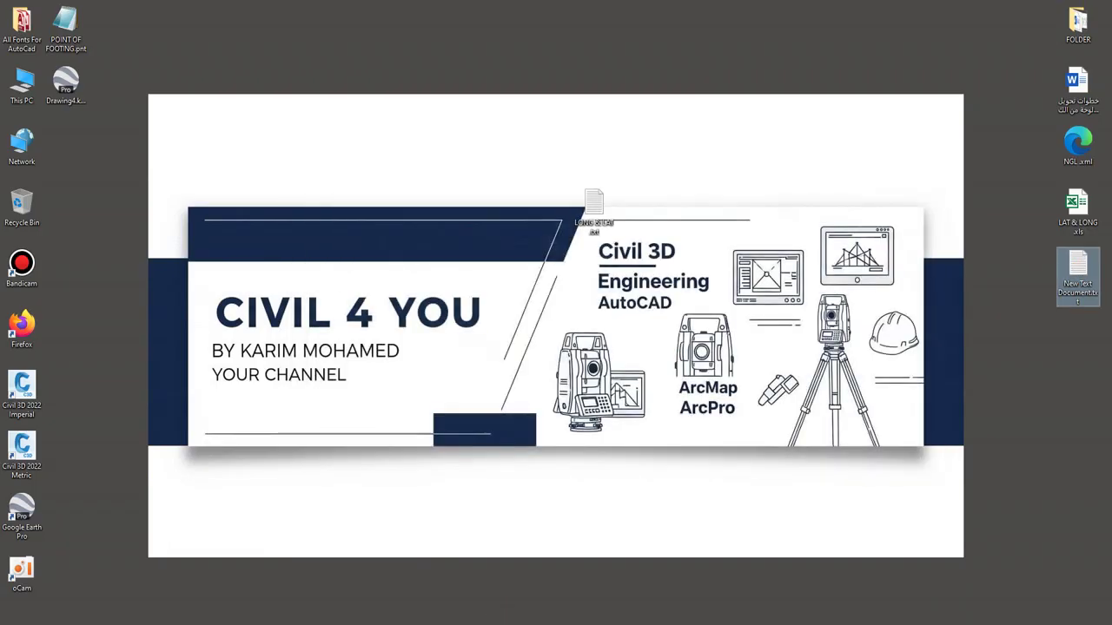
# - Switch to the LAT & LONG workbook in Excel and select the first two rows of easting and northing values
pyautogui.moveTo(434, 623)
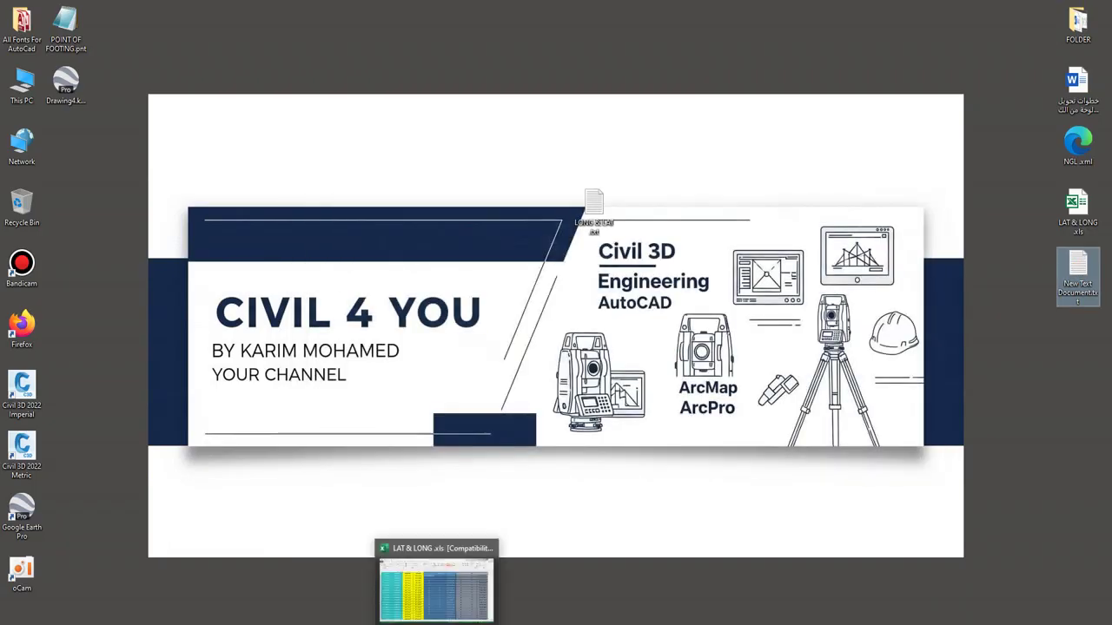
pyautogui.click(458, 593)
pyautogui.moveTo(72, 169); pyautogui.dragTo(165, 195)
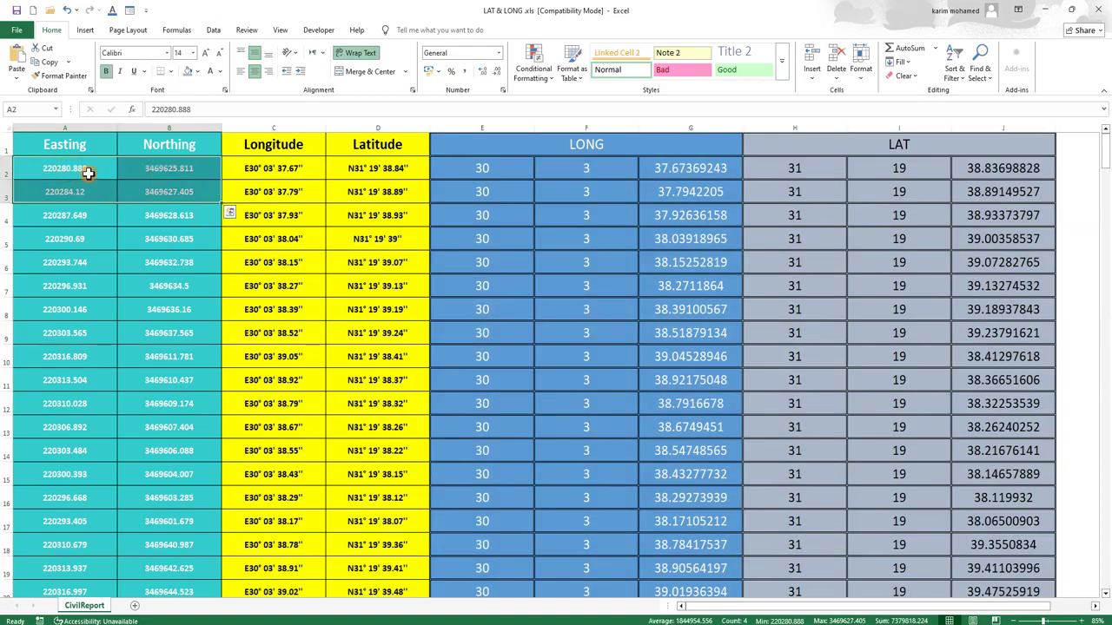
pyautogui.click(86, 173)
pyautogui.hotkey('ctrl', 'shift', 'Right')
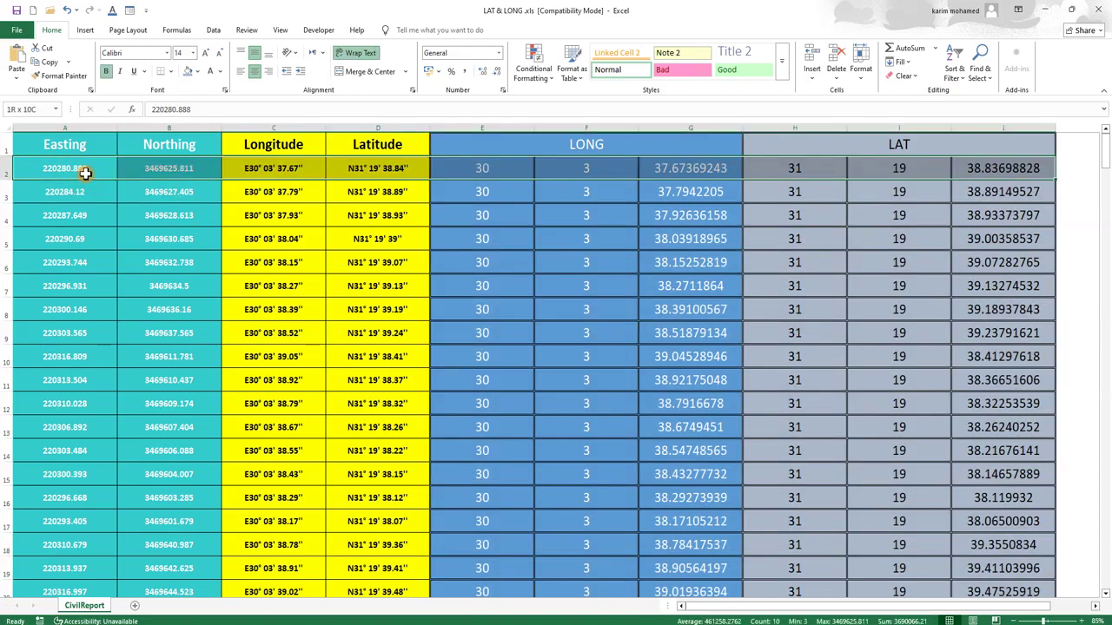
pyautogui.hotkey('ctrl', 'shift', 'Down')
pyautogui.click(82, 171)
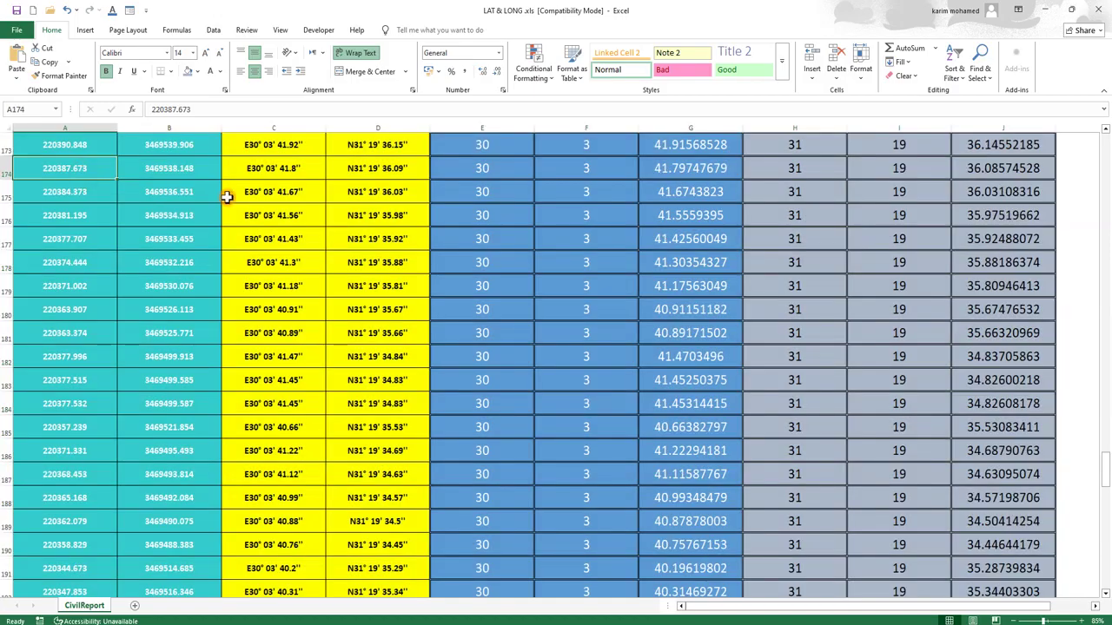
pyautogui.moveTo(1104, 469); pyautogui.dragTo(1105, 143)
# - Copy all easting and northing values from row 2 down to the end of the data
pyautogui.moveTo(77, 172); pyautogui.dragTo(163, 168)
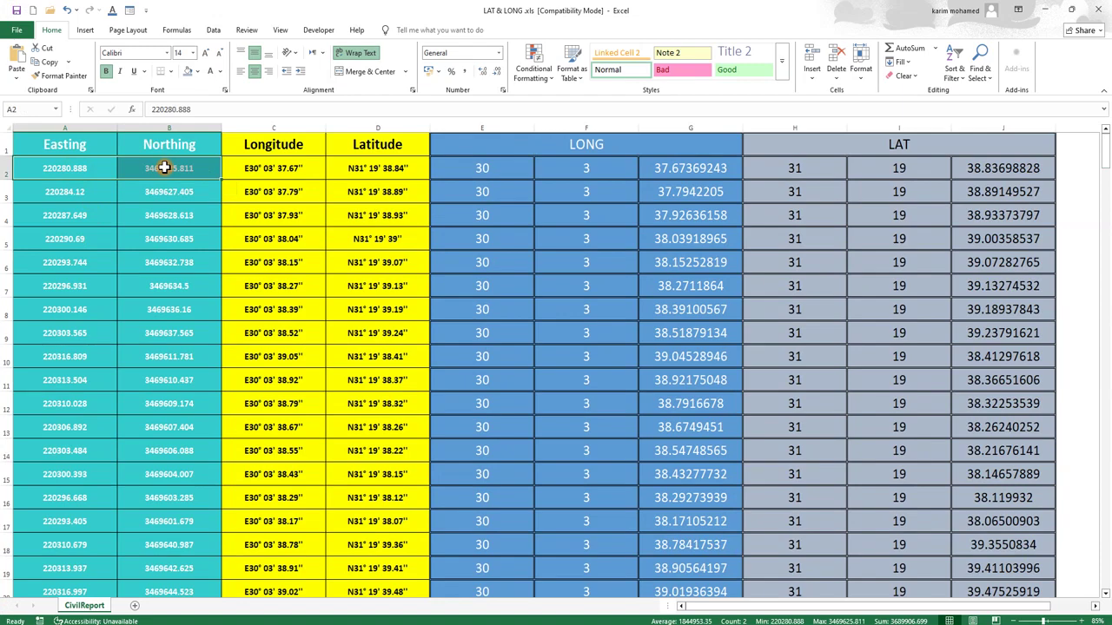
pyautogui.hotkey('ctrl', 'shift', 'Down')
pyautogui.rightClick(136, 216)
pyautogui.click(178, 252)
pyautogui.scroll(15, 122, 608)
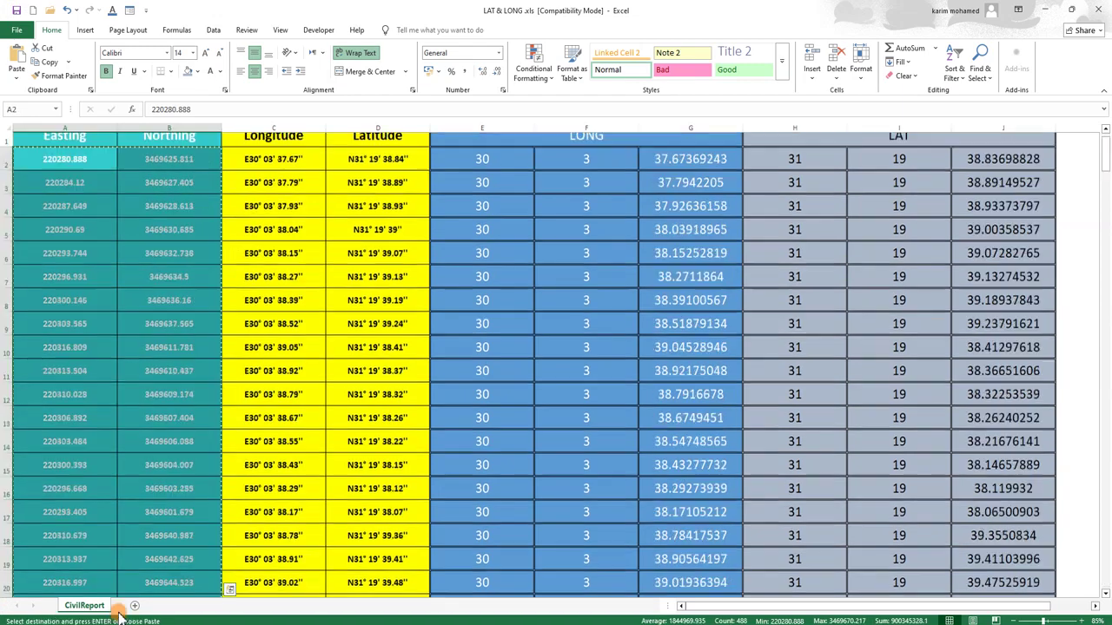
# - Add a new worksheet, paste the coordinates starting at A1, and fit the column widths to the full values
pyautogui.click(135, 605)
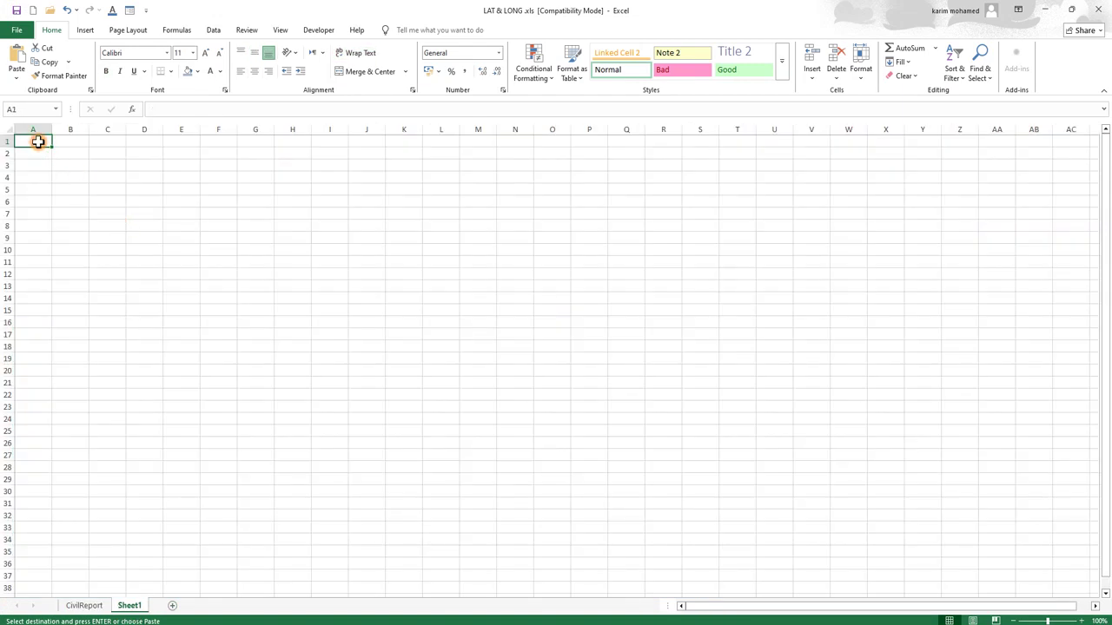
pyautogui.rightClick(38, 141)
pyautogui.click(77, 214)
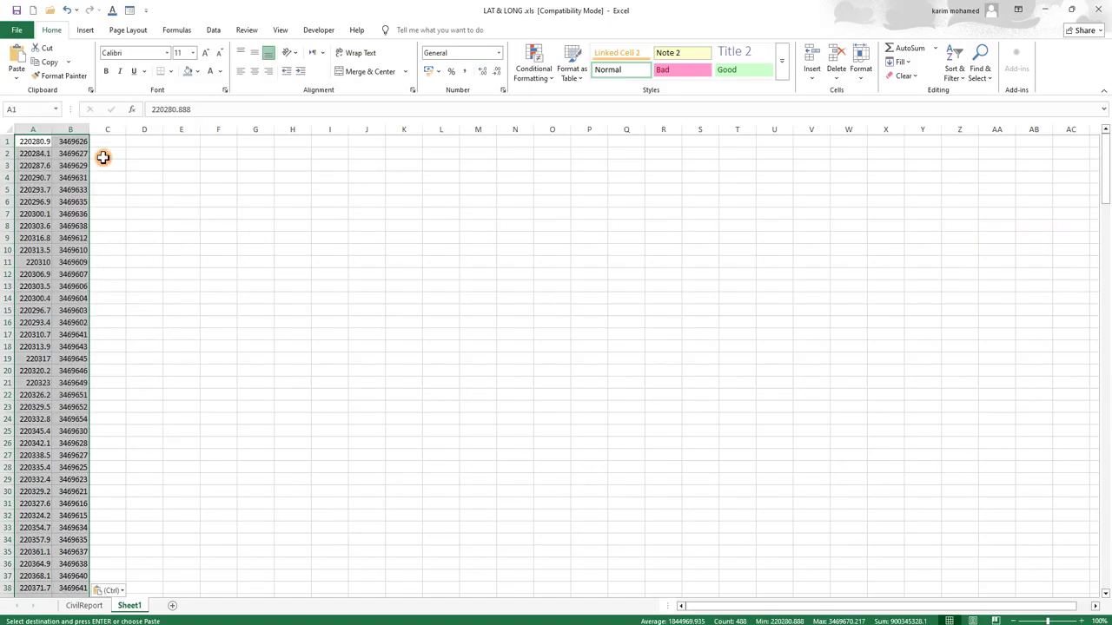
pyautogui.click(9, 130)
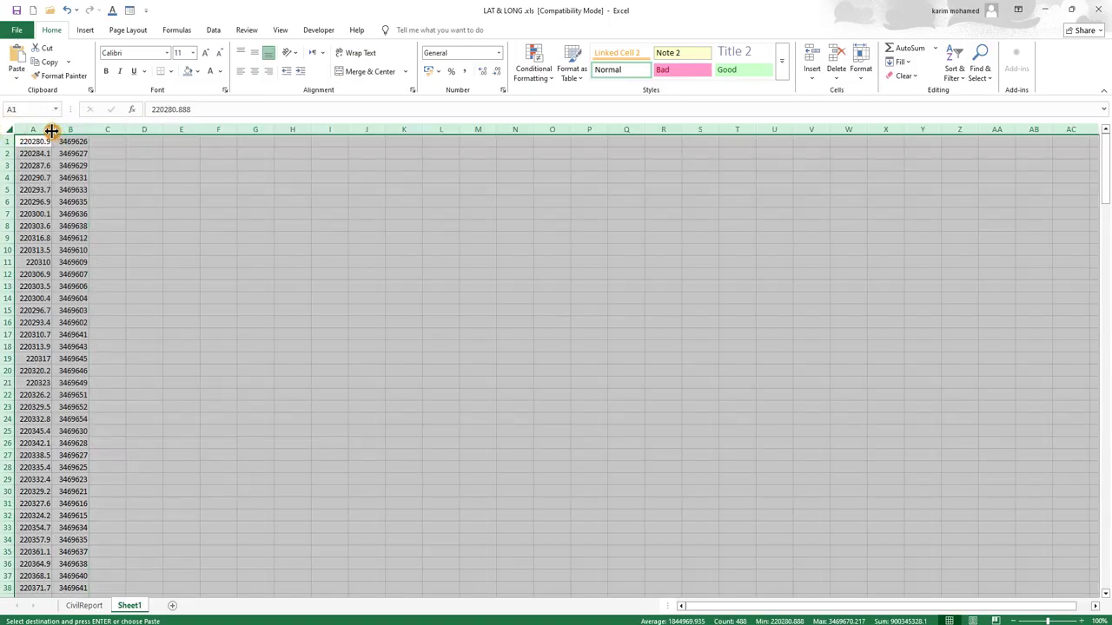
pyautogui.doubleClick(52, 130)
# - Build =CONCATENATE(A1,",",B1) in C1 and fill the formula down for every coordinate row
pyautogui.click(134, 142)
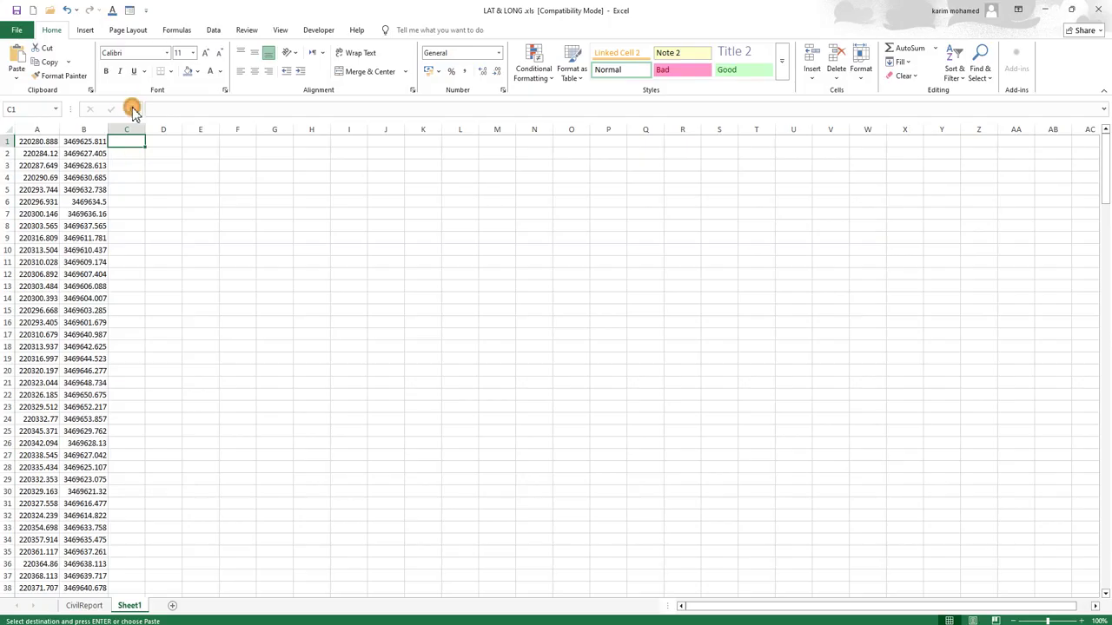
pyautogui.click(132, 109)
pyautogui.click(691, 464)
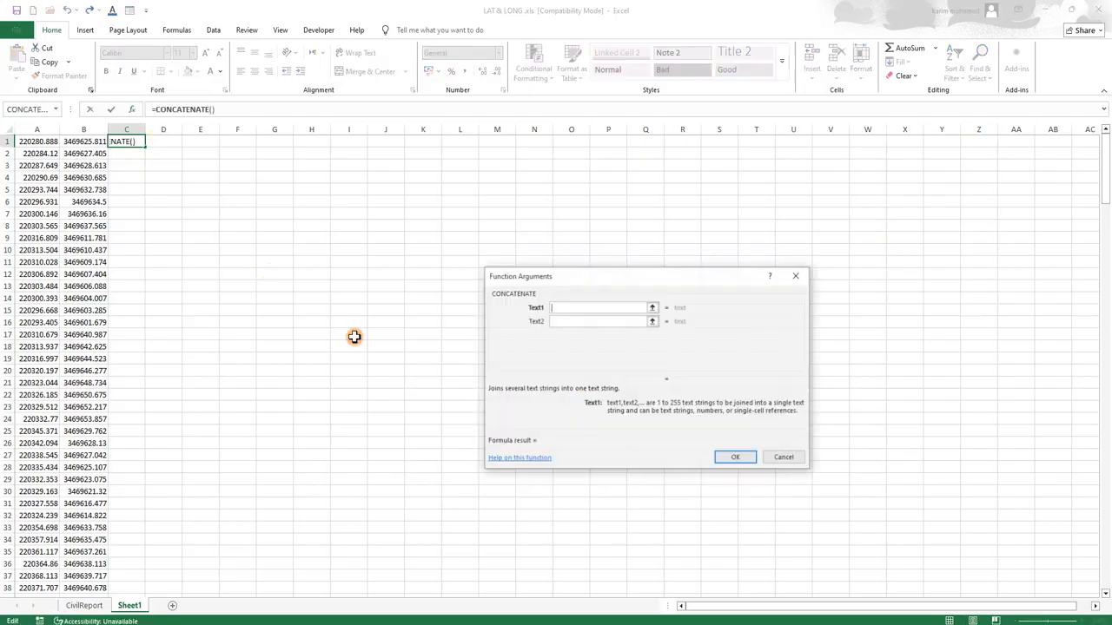
pyautogui.click(43, 146)
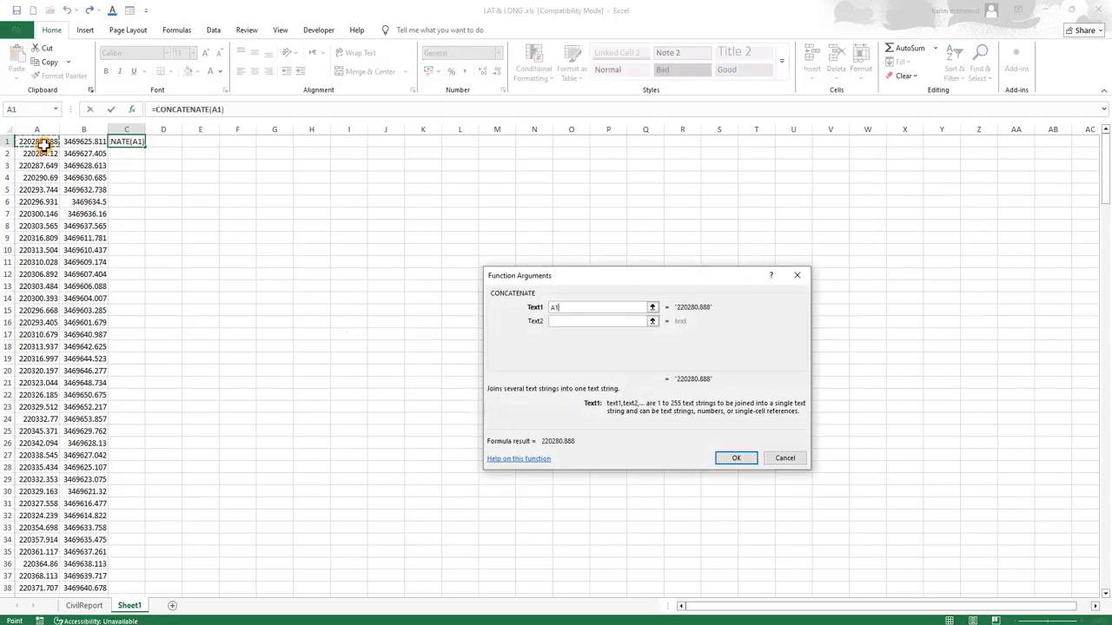
pyautogui.press('Tab')
pyautogui.write(',')
pyautogui.press('Tab')
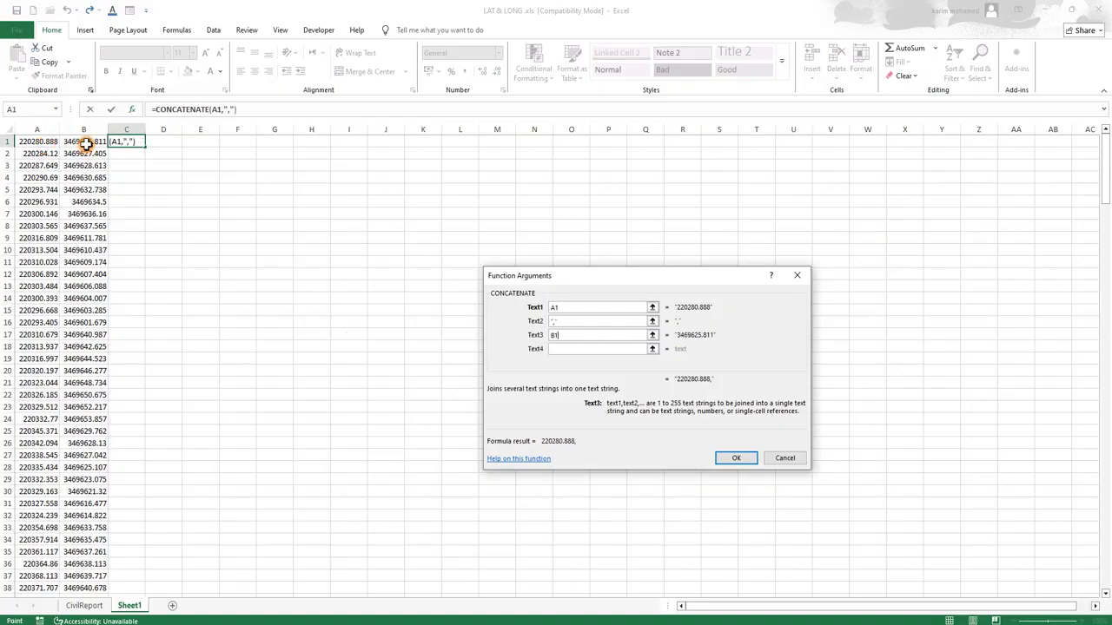
pyautogui.click(734, 460)
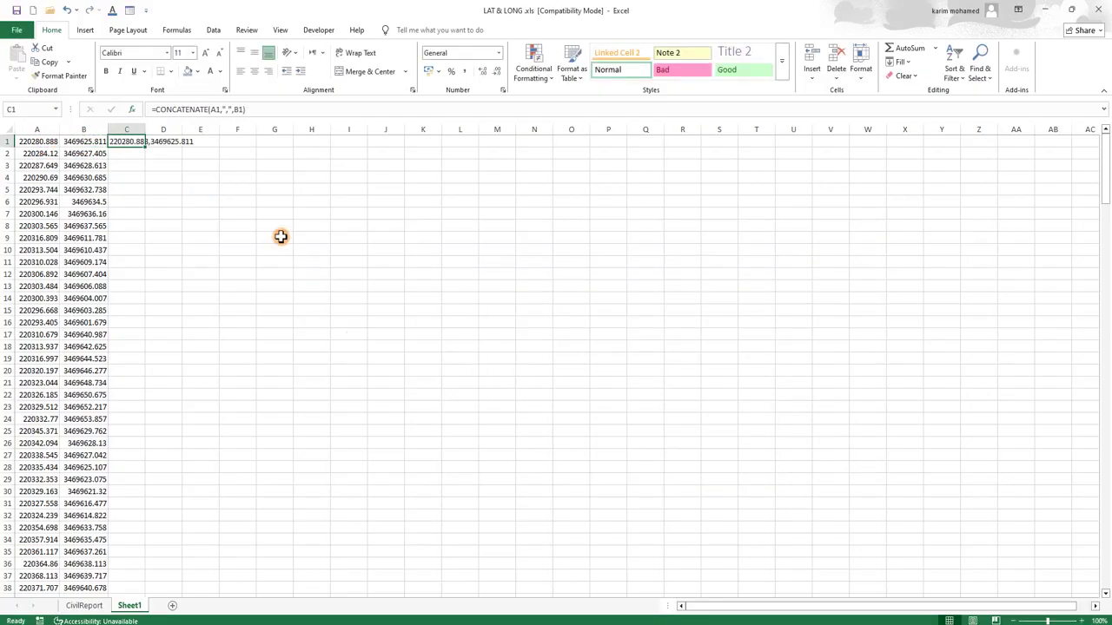
pyautogui.doubleClick(145, 147)
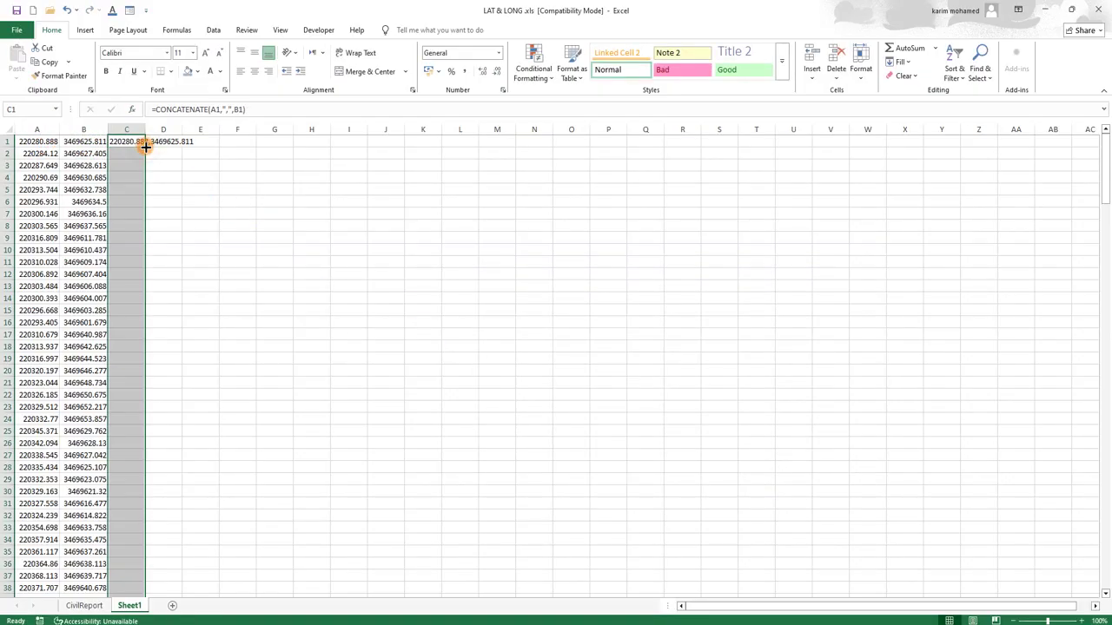
# - Copy the comma-joined coordinates and replace the whole contents of New Text Document.txt on the desktop with them in Notepad
pyautogui.hotkey('ctrl', 'c')
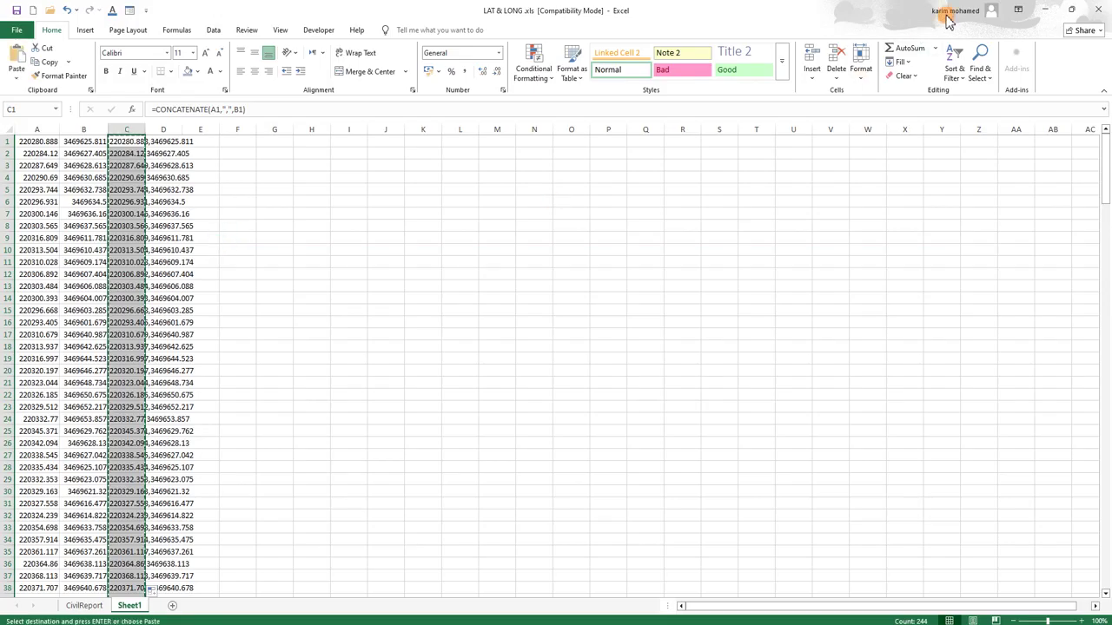
pyautogui.click(1045, 9)
pyautogui.doubleClick(1077, 276)
pyautogui.hotkey('ctrl', 'v')
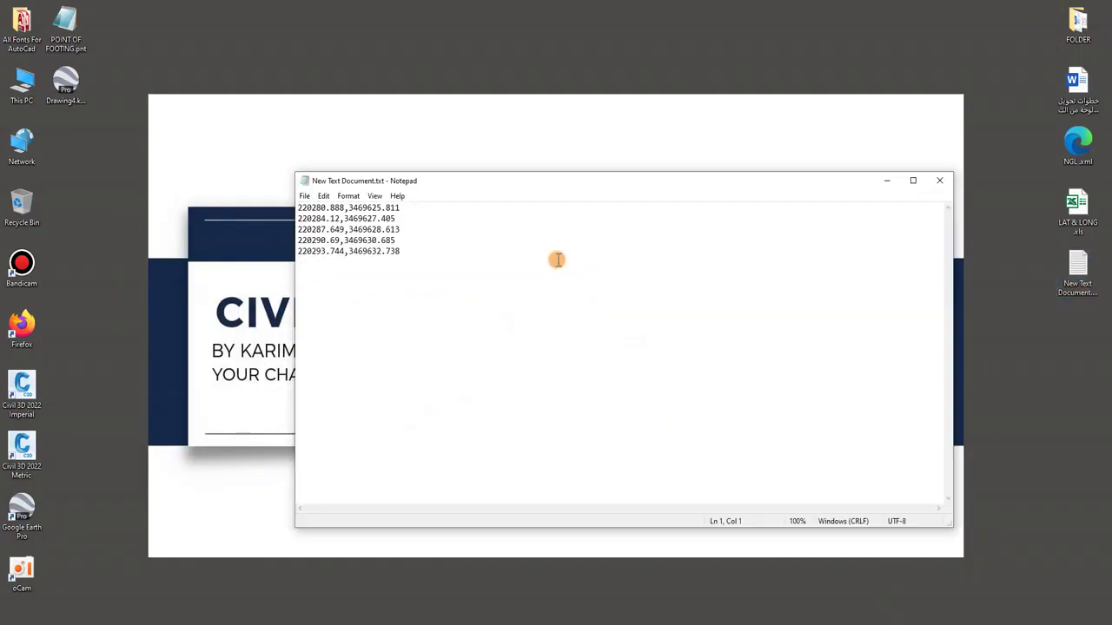
pyautogui.hotkey('ctrl', 'a')
pyautogui.hotkey('ctrl', 'v')
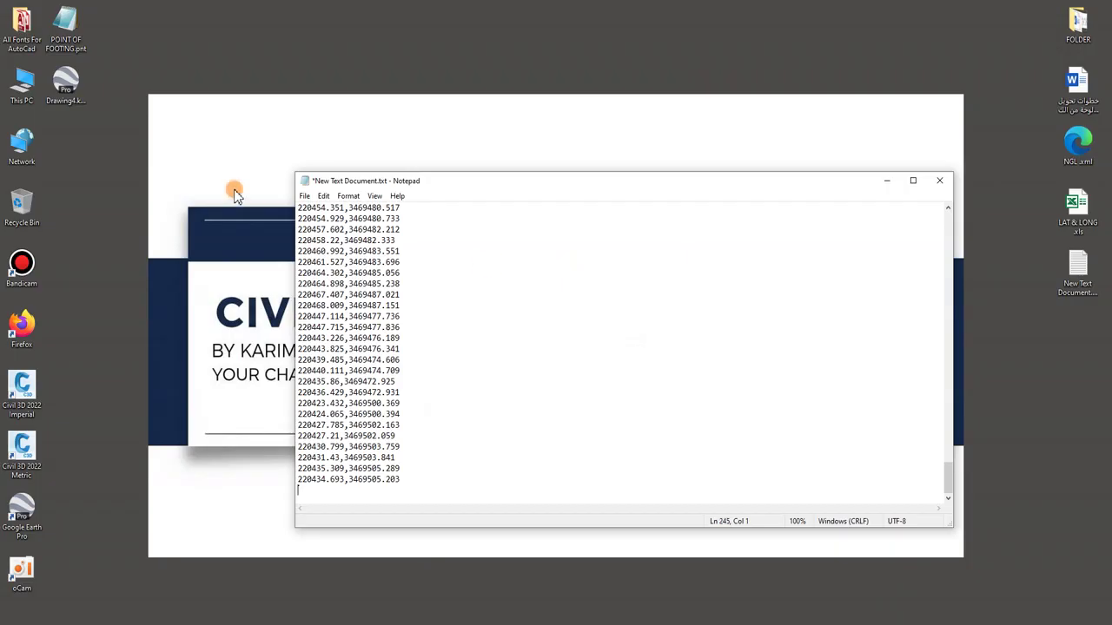
# - Save New Text Document.txt and close Notepad
pyautogui.click(304, 195)
pyautogui.click(355, 251)
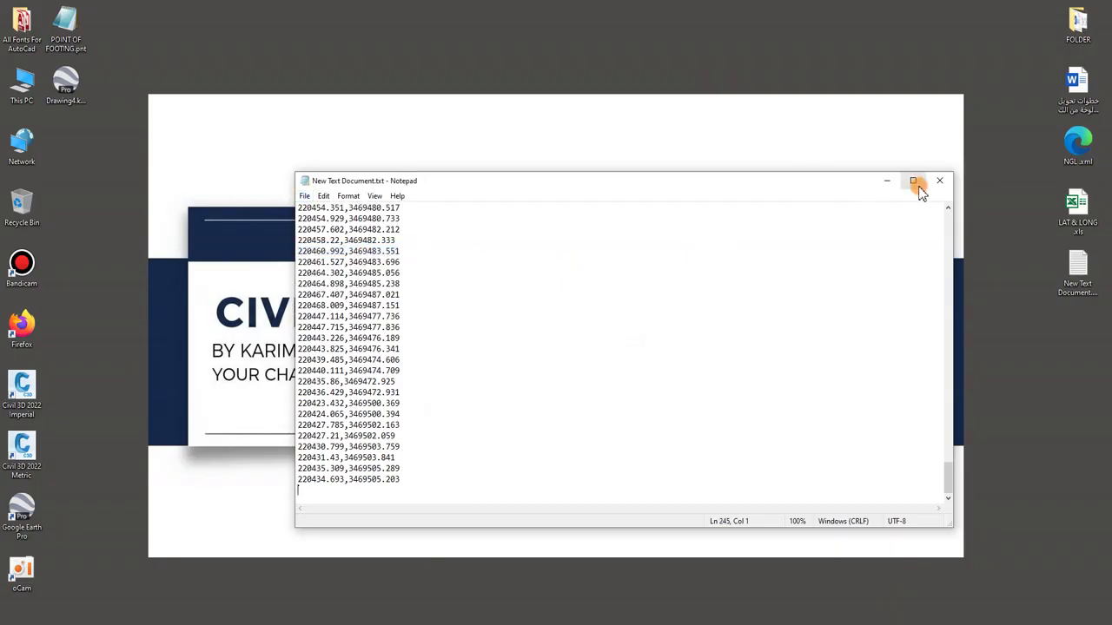
pyautogui.click(935, 180)
# - Switch to Civil 3D with Drawing5 full screen and add New Text Document.txt as the source file for importing points
pyautogui.moveTo(593, 204)
pyautogui.mouseDown()
pyautogui.moveTo(493, 621)
pyautogui.moveTo(633, 510)
pyautogui.moveTo(621, 276)
pyautogui.moveTo(710, 41)
pyautogui.mouseUp()
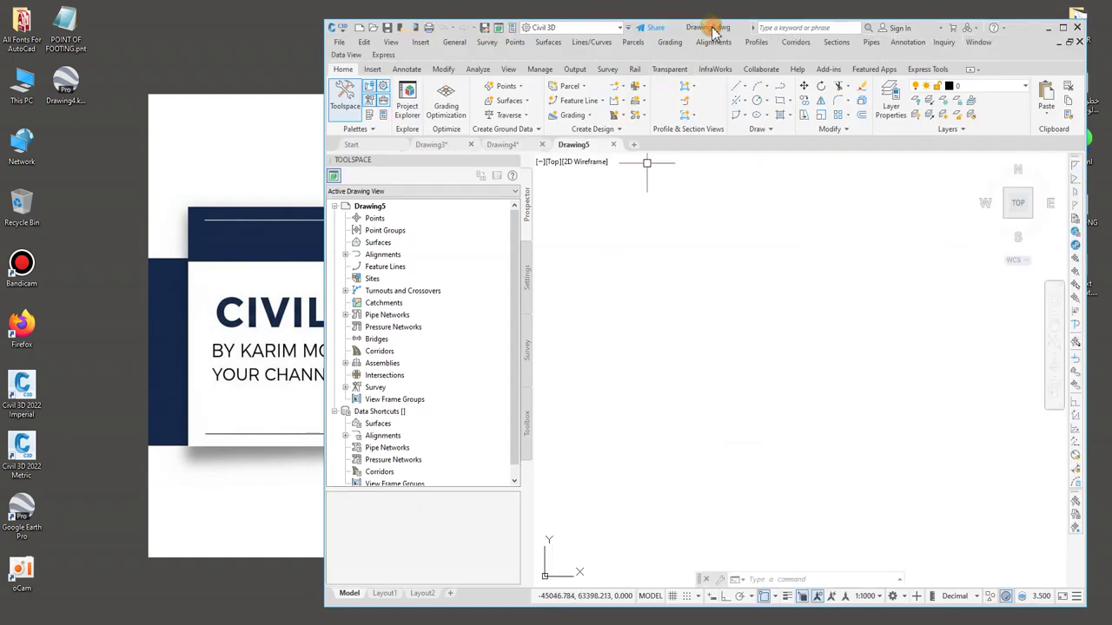
pyautogui.doubleClick(705, 30)
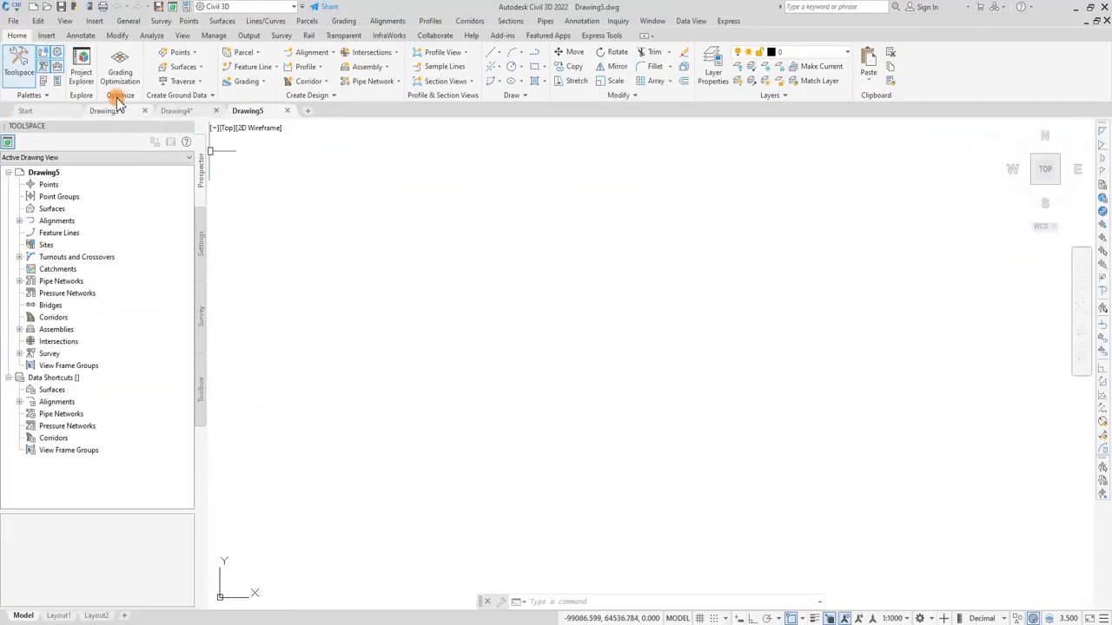
pyautogui.click(46, 35)
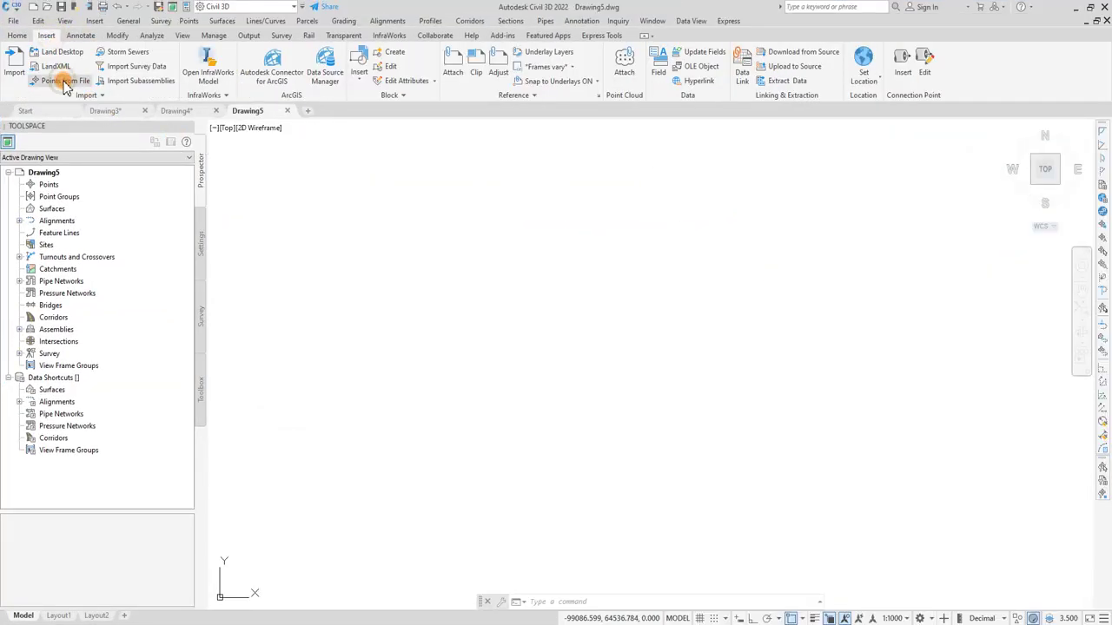
pyautogui.click(64, 83)
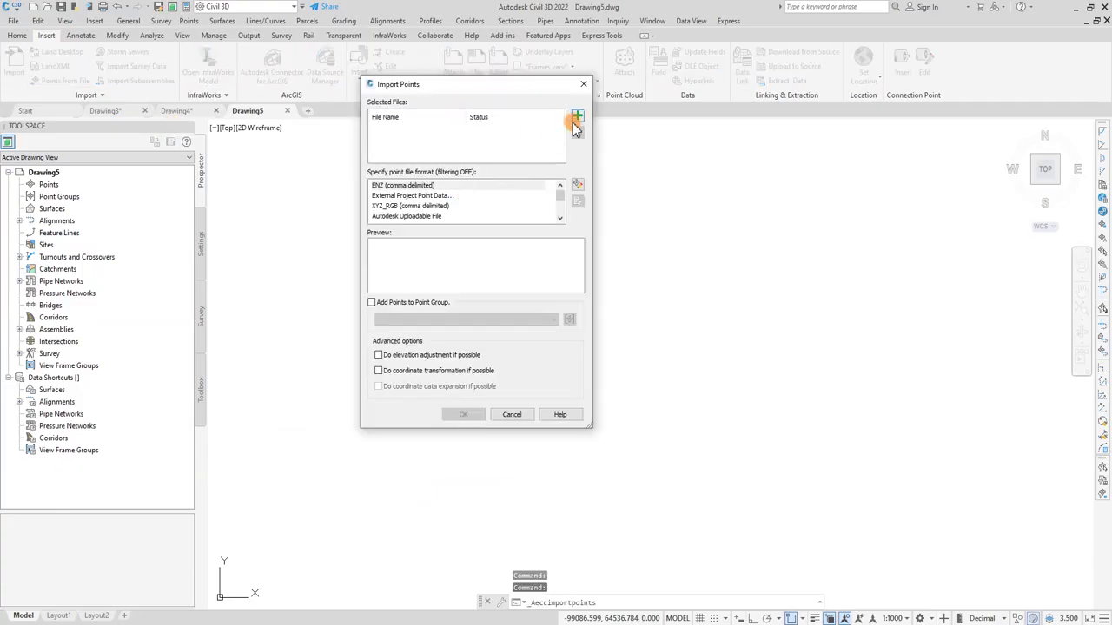
pyautogui.click(577, 114)
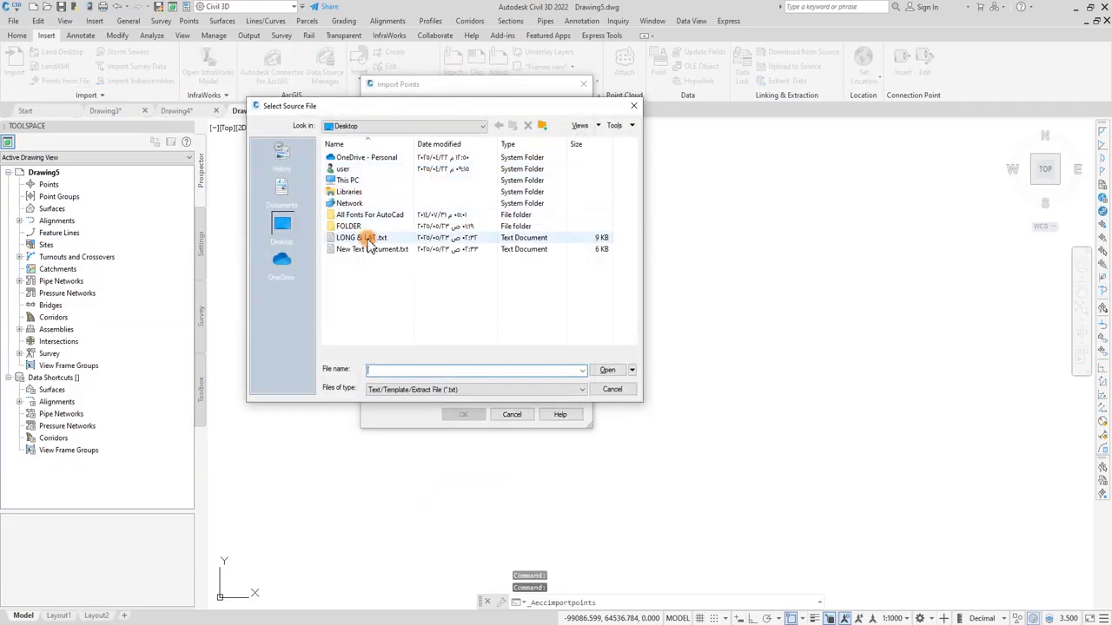
pyautogui.click(371, 249)
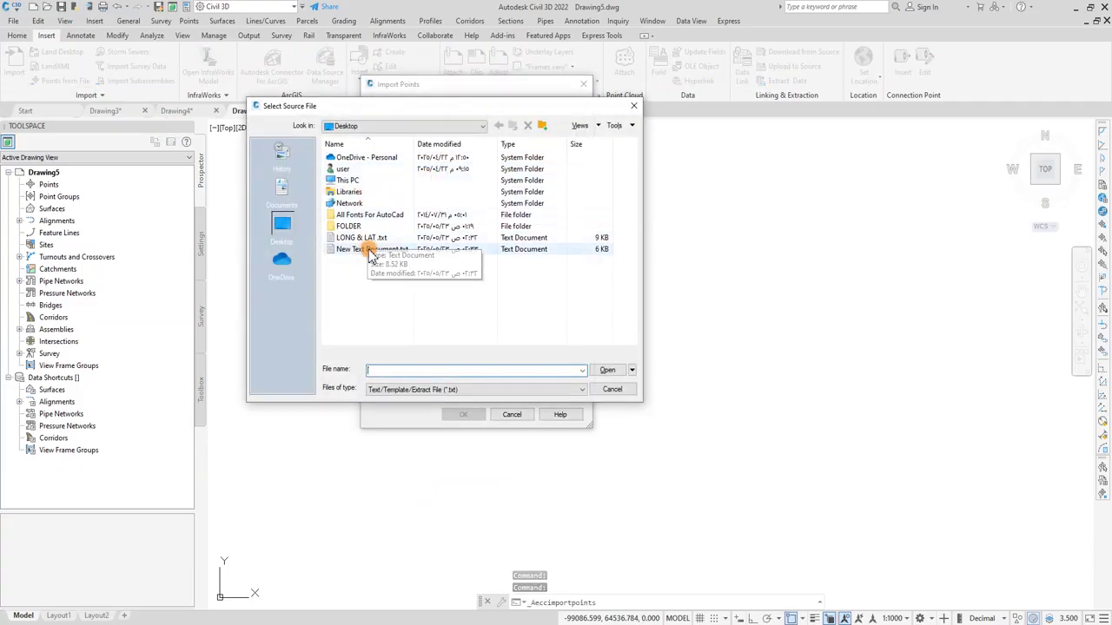
pyautogui.click(607, 371)
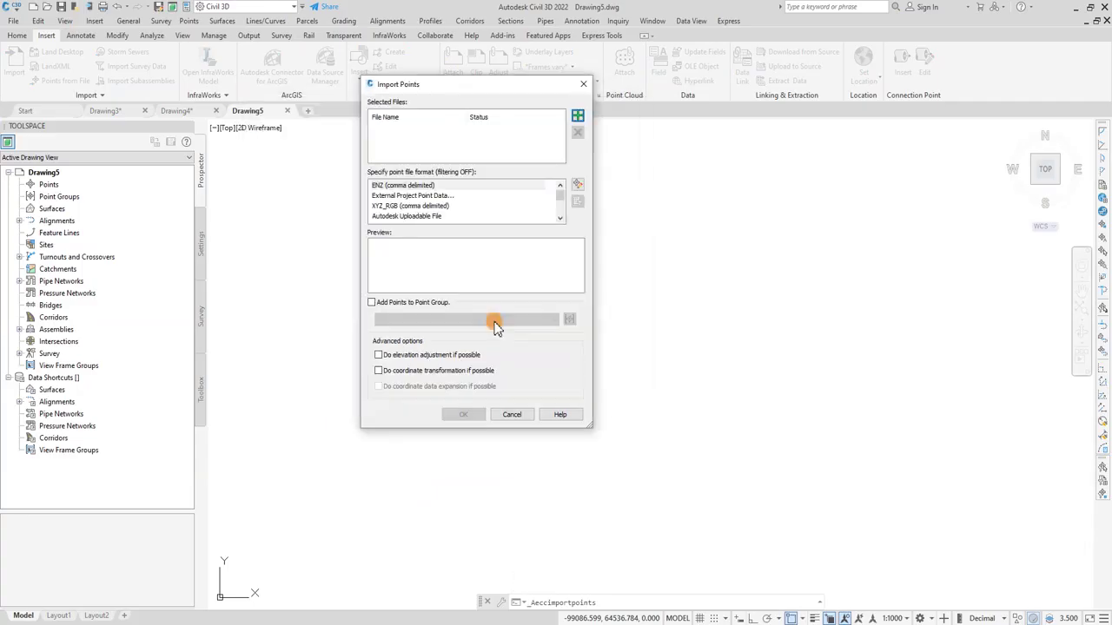
# - Import the points using the ENZ (comma delimited) format and zoom to the drawing extents
pyautogui.click(418, 186)
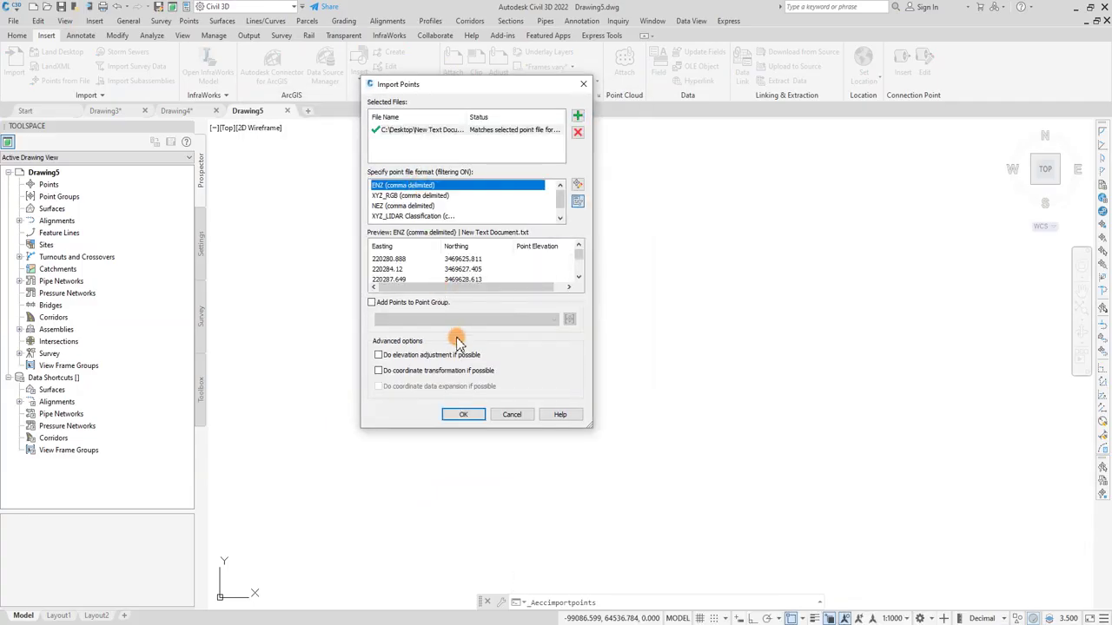
pyautogui.click(467, 415)
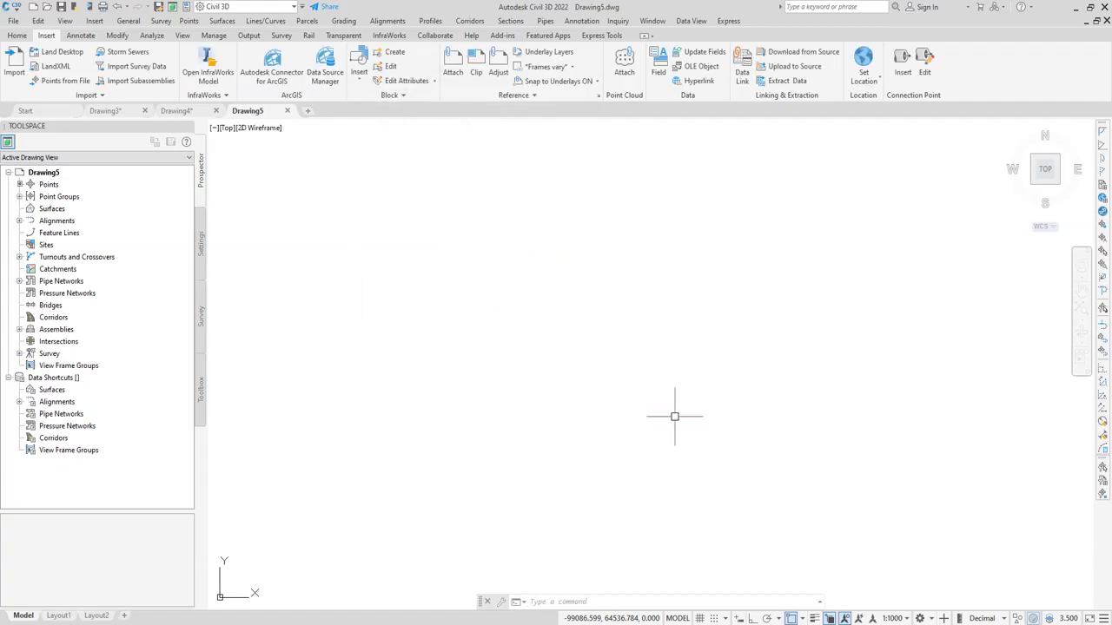
pyautogui.click(892, 619)
pyautogui.click(645, 446)
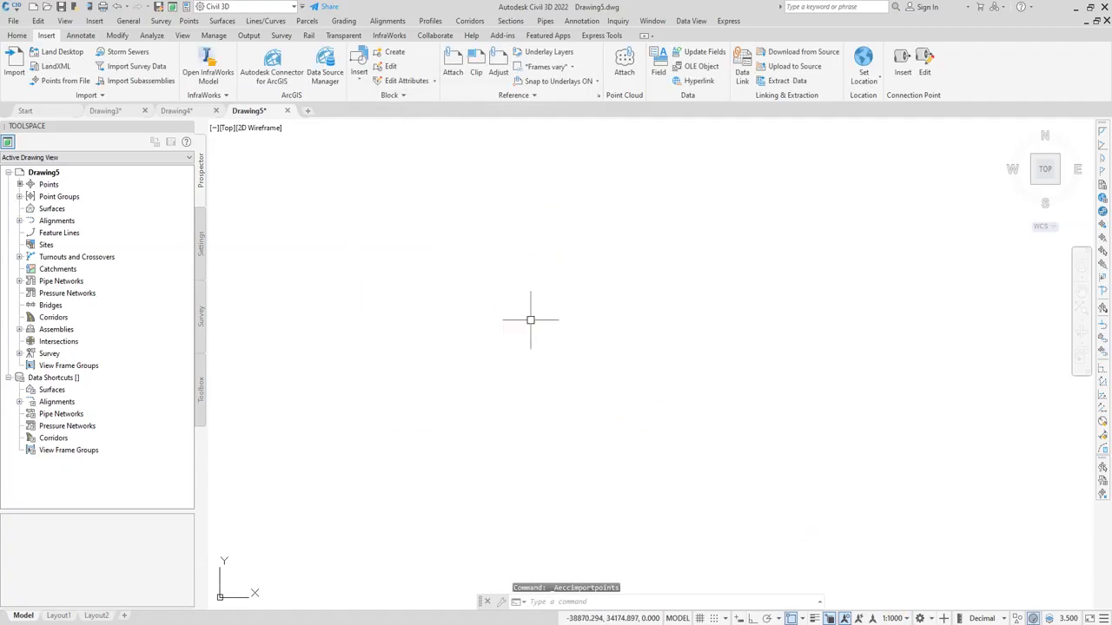
pyautogui.middleClick(536, 330)
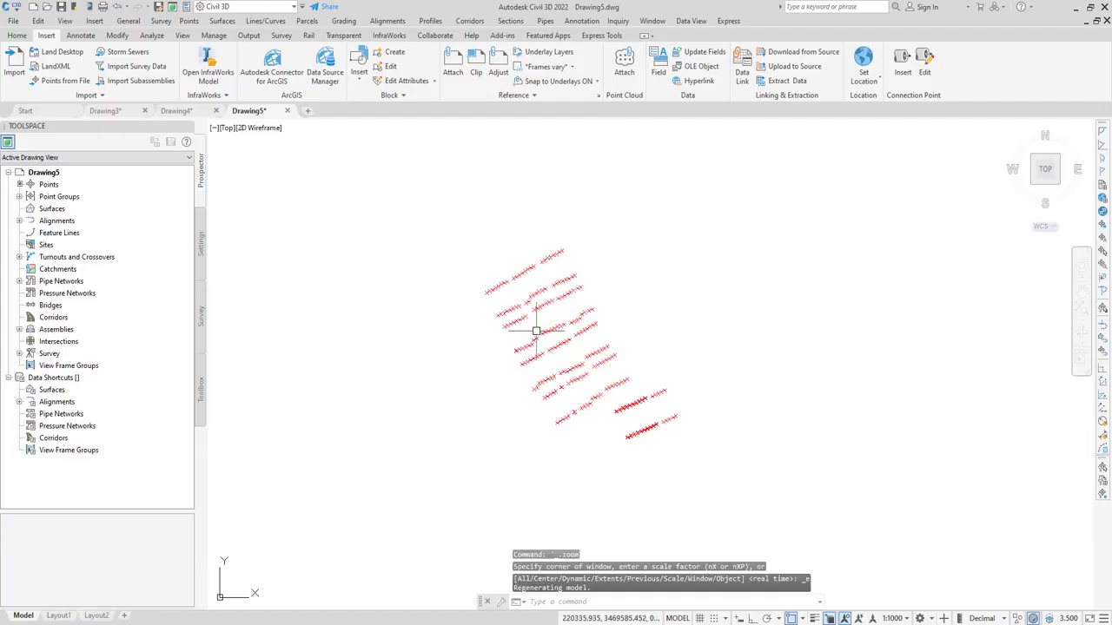
# - Set the annotation scale of the drawing to 1:150
pyautogui.click(892, 618)
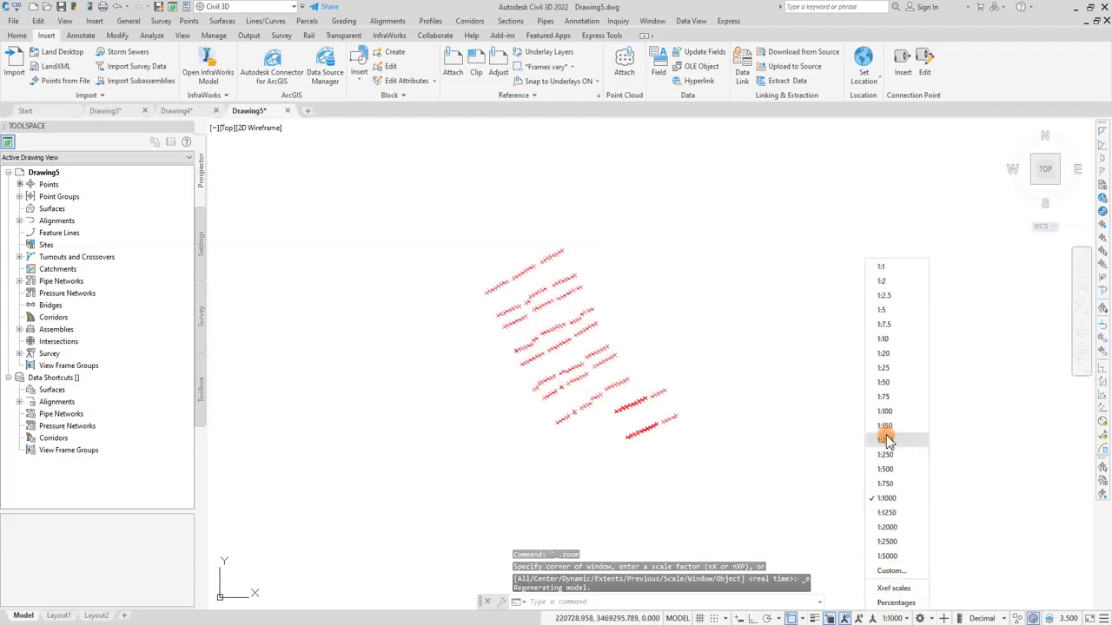
pyautogui.click(884, 436)
pyautogui.press('Escape')
pyautogui.scroll(4, 507, 303)
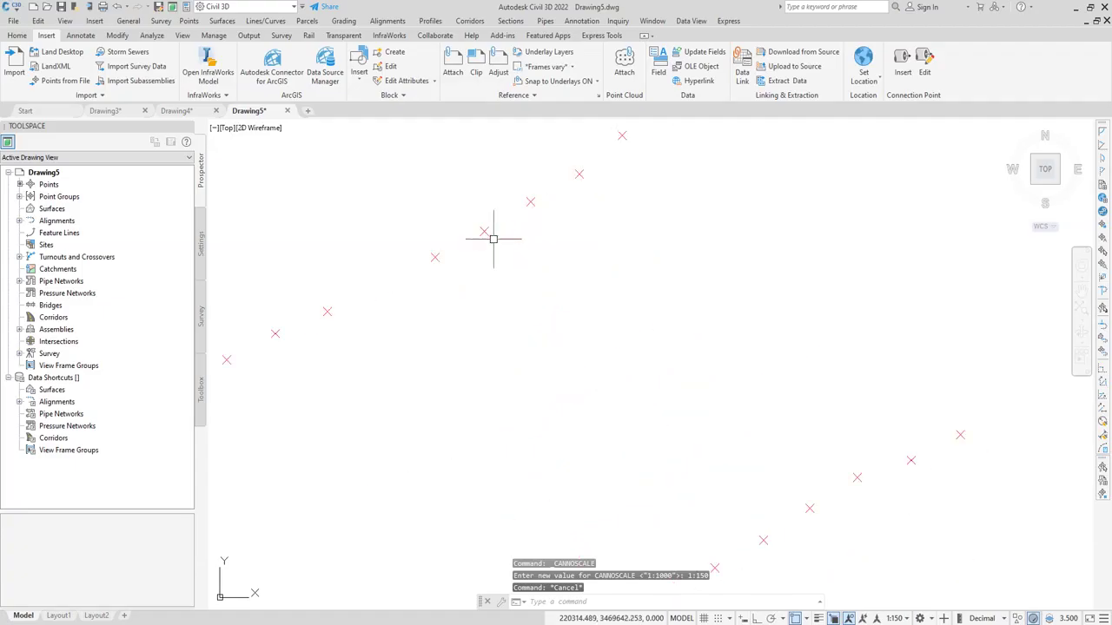
# - Draw a rectangle about 6 by 5.5 units around the first two points of the uppermost row
pyautogui.scroll(-2, 498, 255)
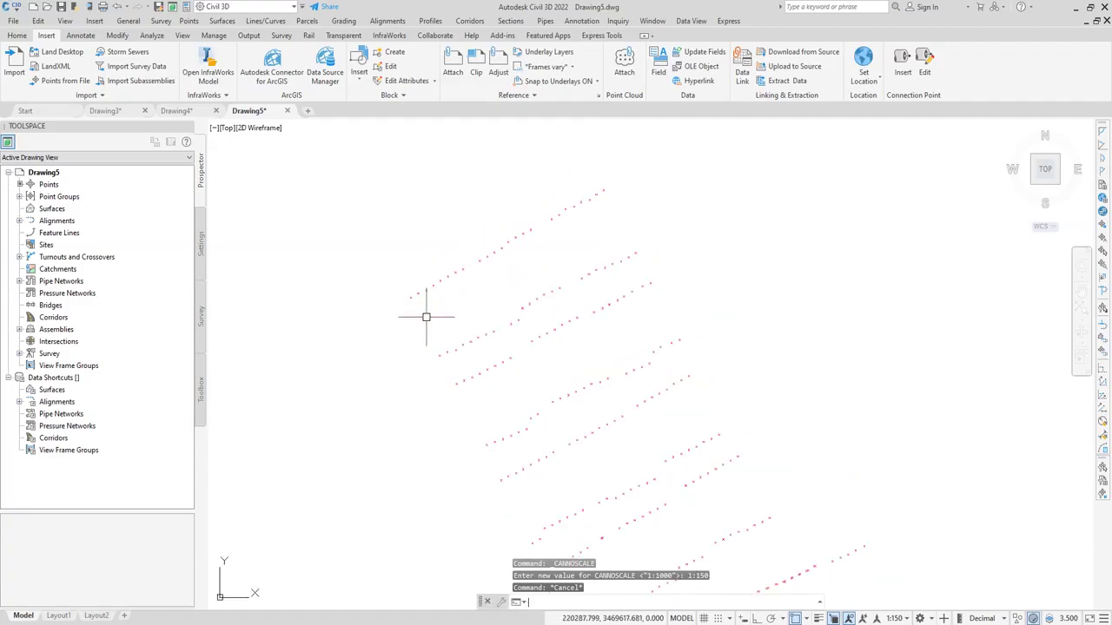
pyautogui.press('Return')
pyautogui.scroll(3, 417, 302)
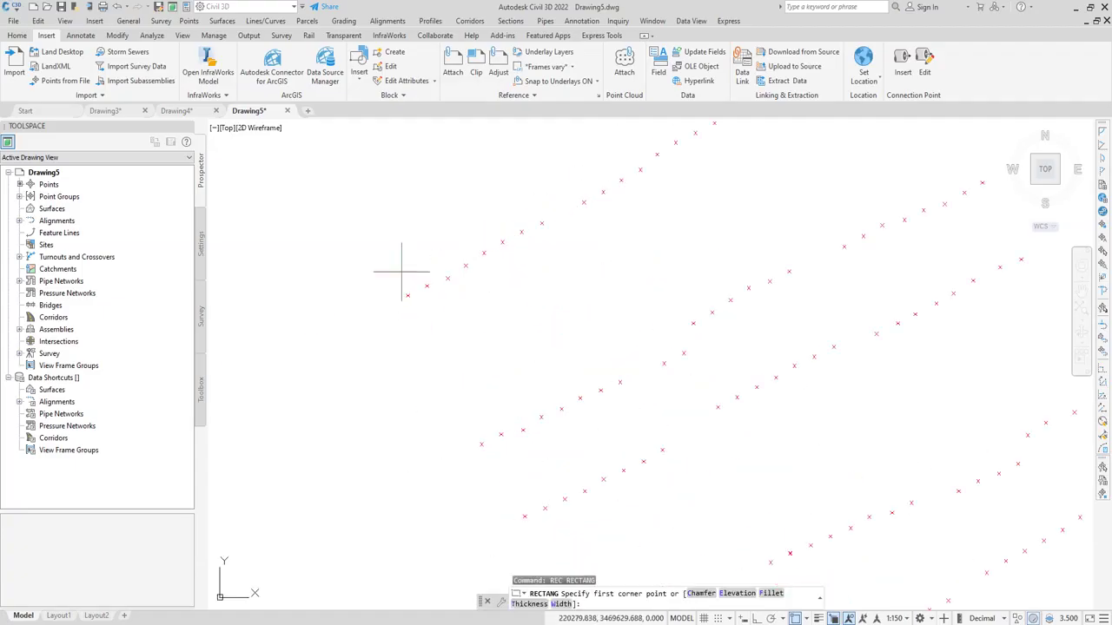
pyautogui.click(400, 273)
pyautogui.click(435, 306)
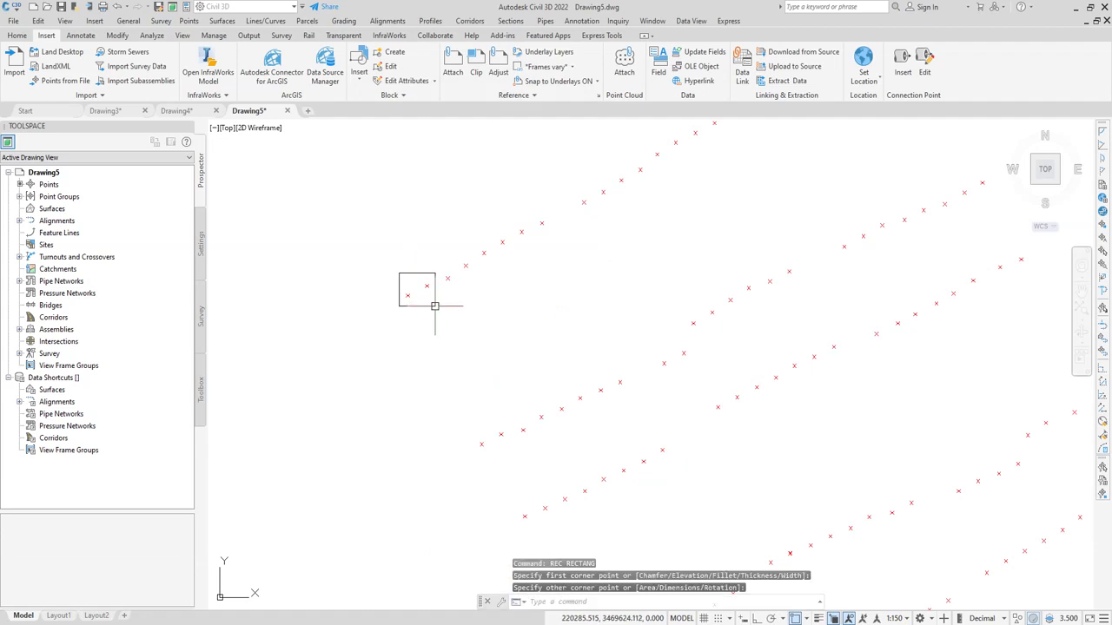
pyautogui.press('Escape')
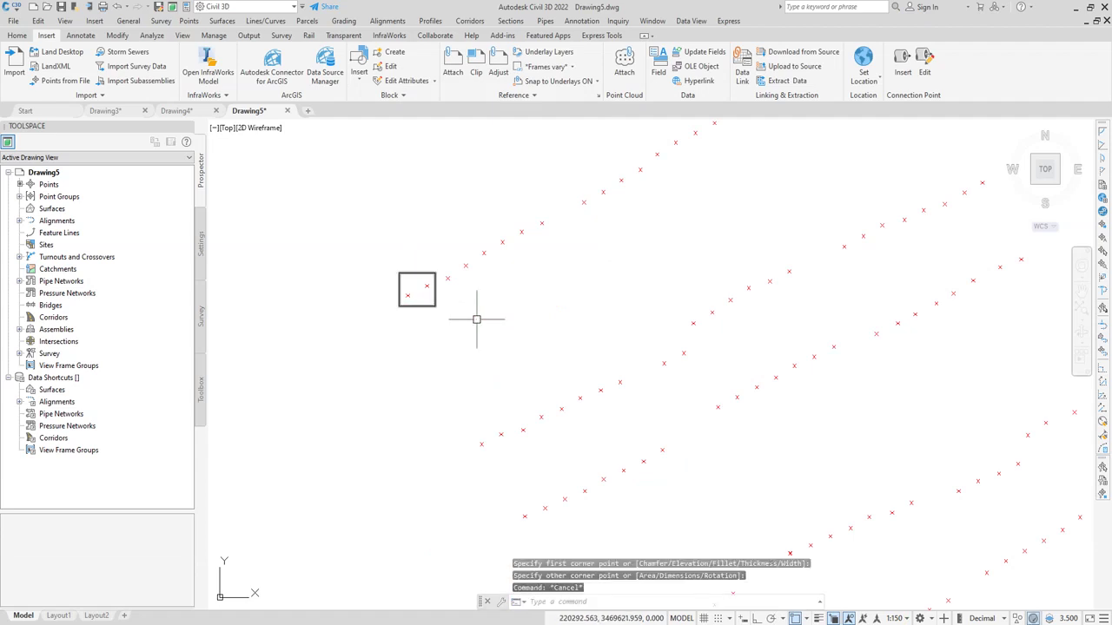
pyautogui.press('Escape')
pyautogui.press('Escape')
pyautogui.scroll(-5, 461, 304)
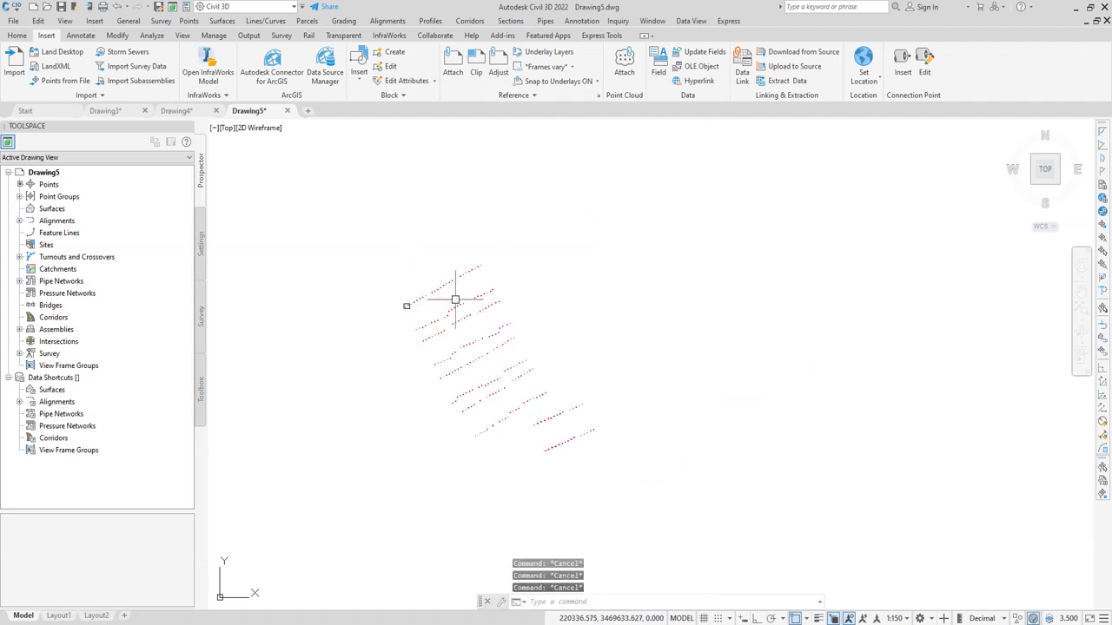
# - Create a new drawing and open its drawing settings for units and zone
pyautogui.click(305, 111)
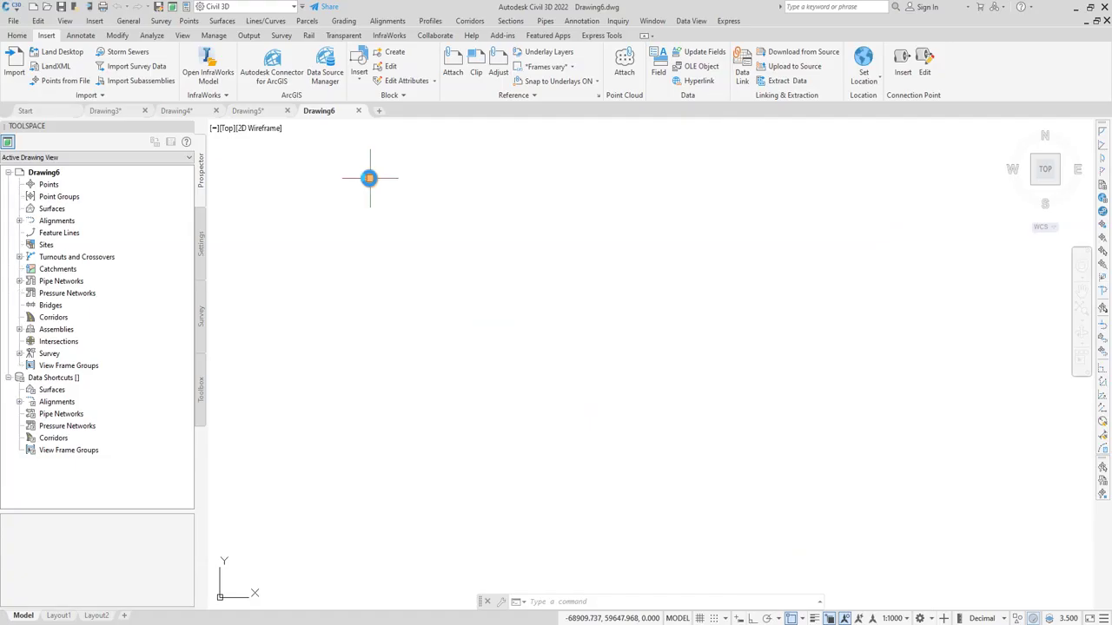
pyautogui.click(202, 239)
pyautogui.rightClick(52, 175)
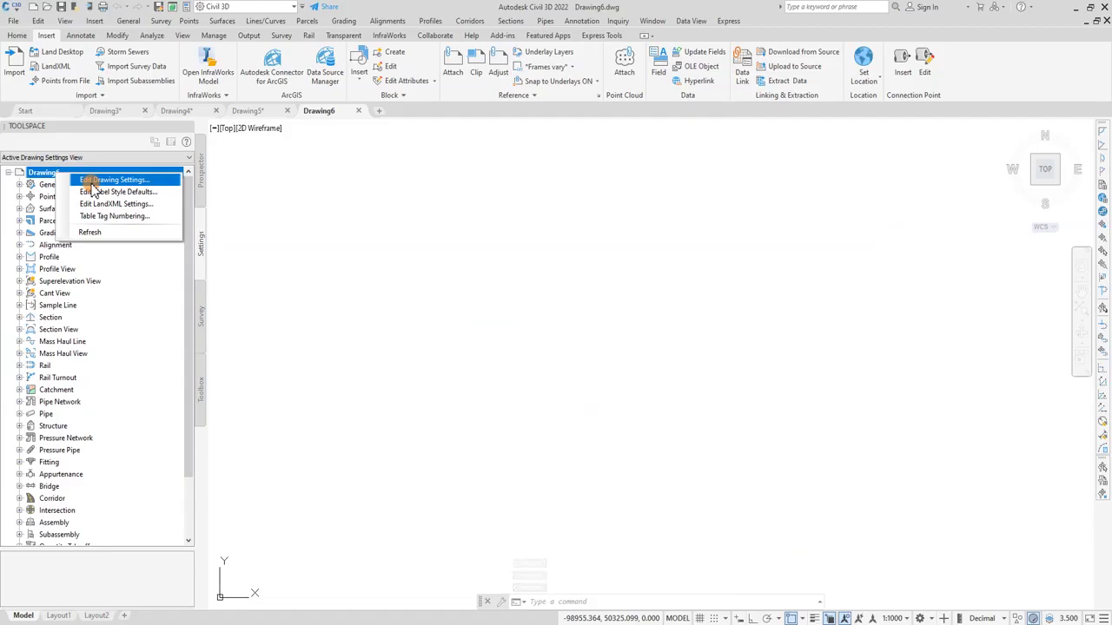
pyautogui.click(90, 182)
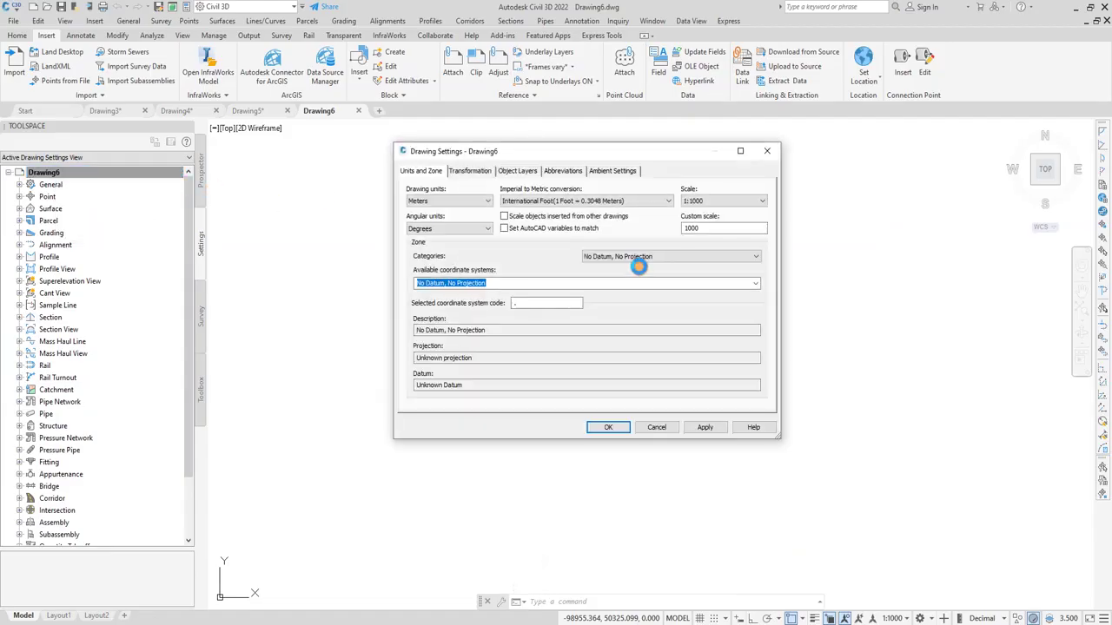
# - Set the zone category of the new drawing to UTM, WGS84 Datum
pyautogui.click(649, 259)
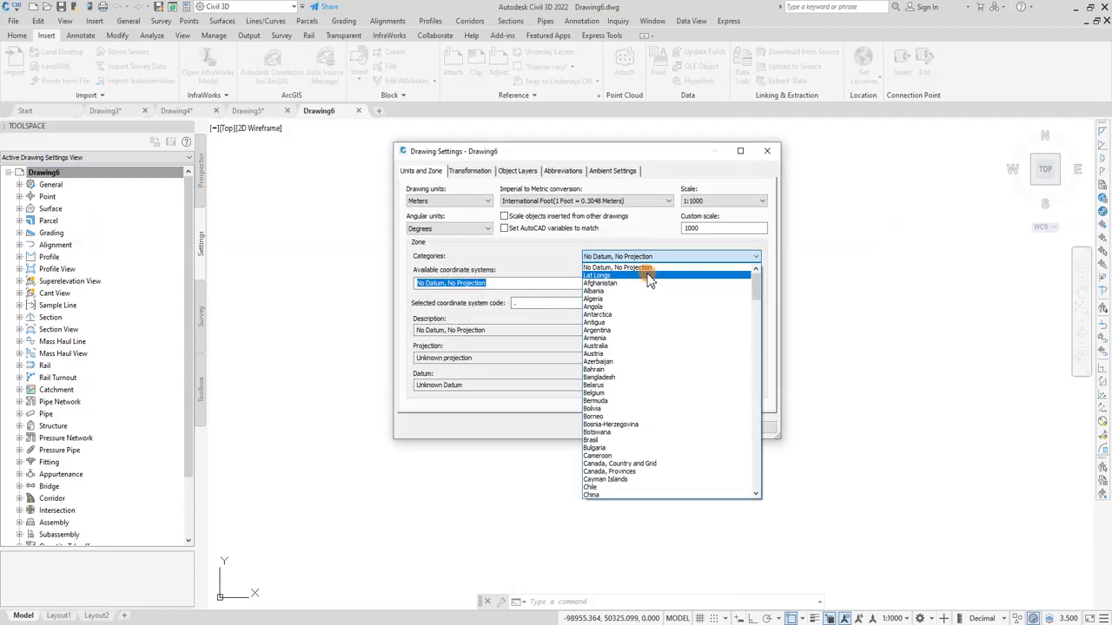
pyautogui.scroll(-20, 640, 322)
pyautogui.click(640, 378)
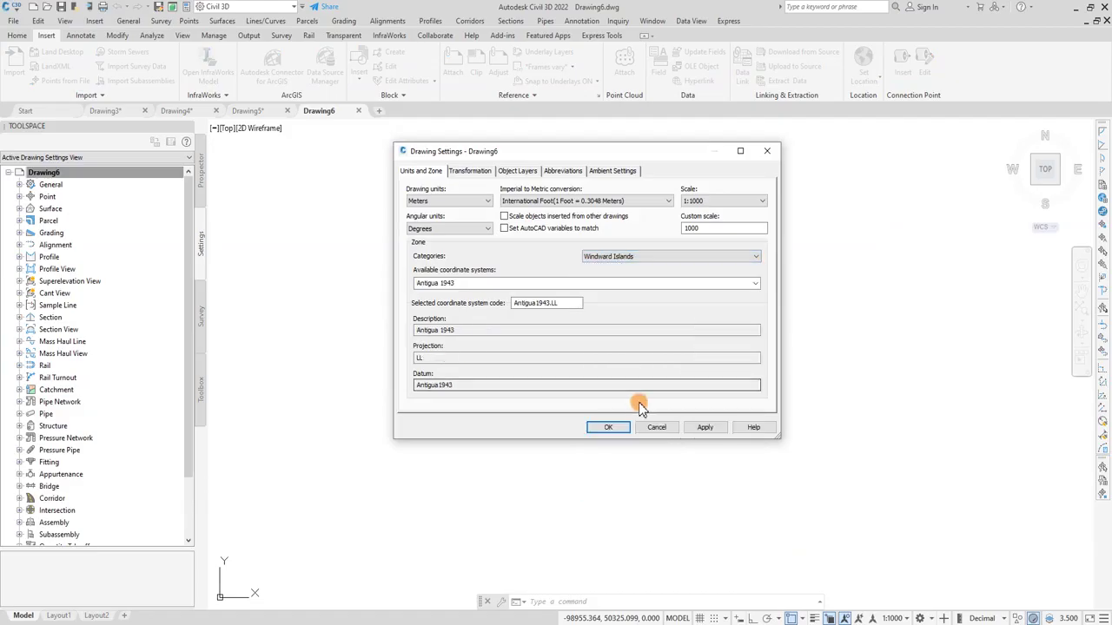
pyautogui.click(643, 257)
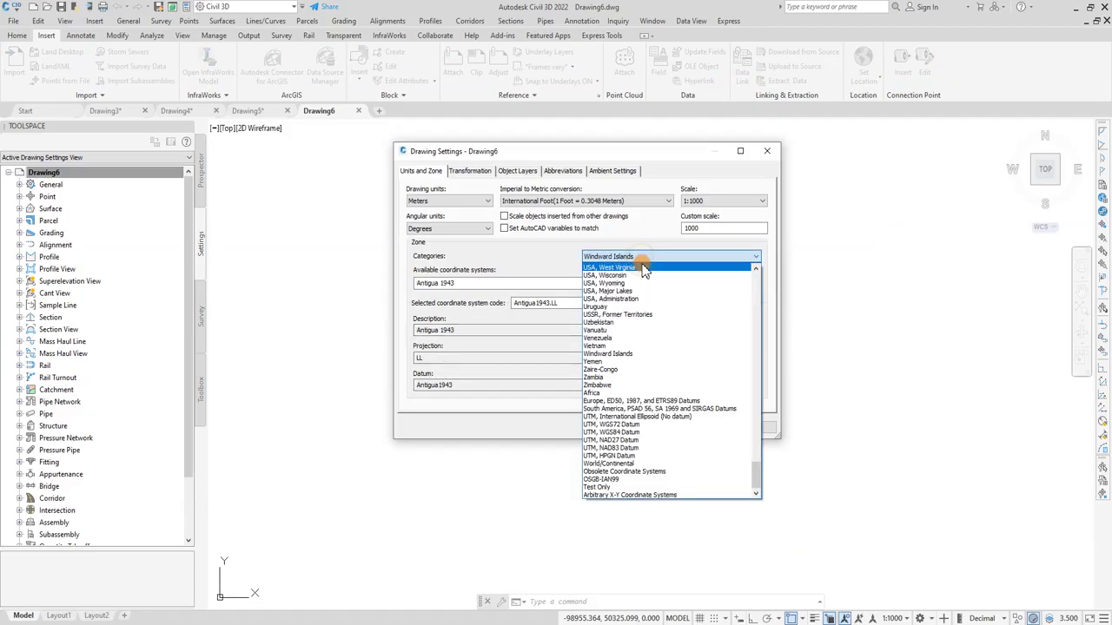
pyautogui.click(627, 432)
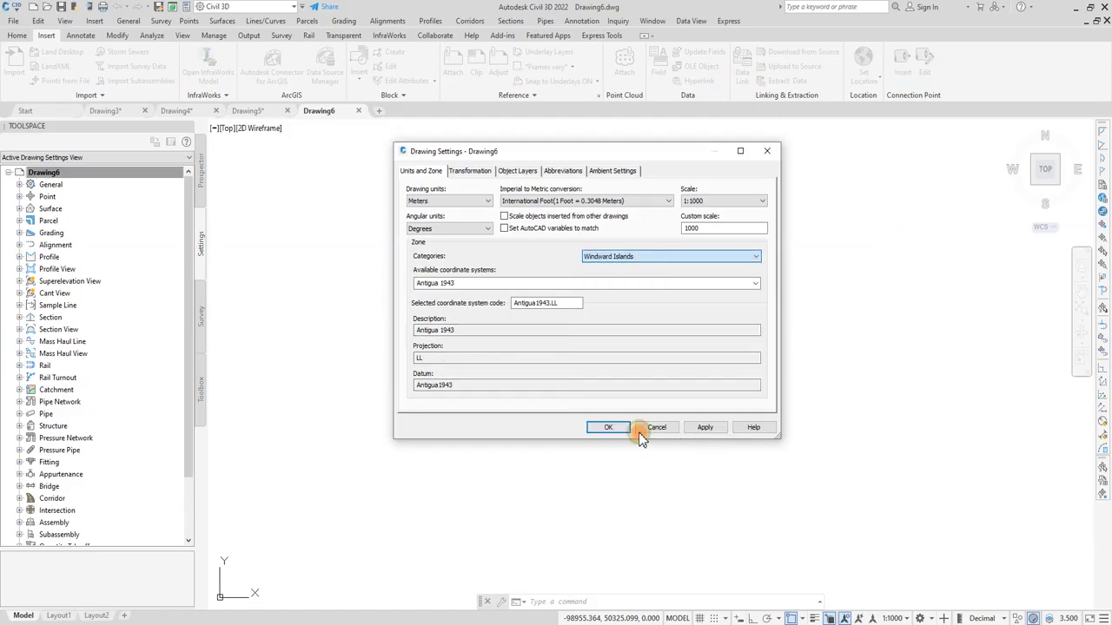
# - Assign the coordinate system UTM-WGS 1984 datum, Zone 36 North, Meter; Cent. Meridian 33d E, and apply the drawing settings
pyautogui.click(757, 284)
pyautogui.scroll(-10, 529, 408)
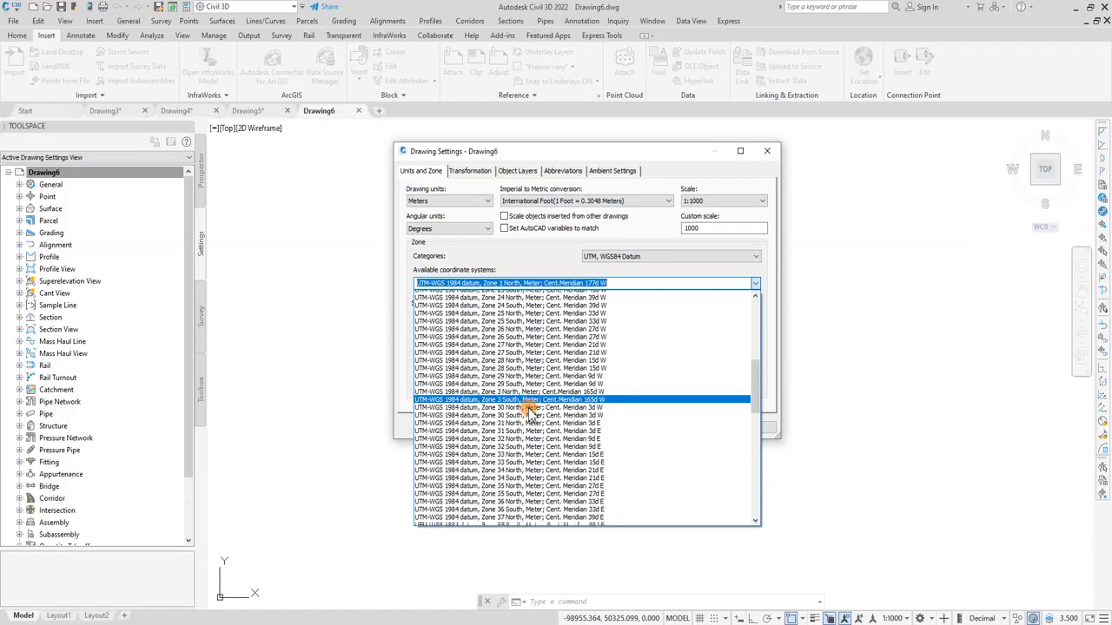
pyautogui.scroll(-2, 529, 408)
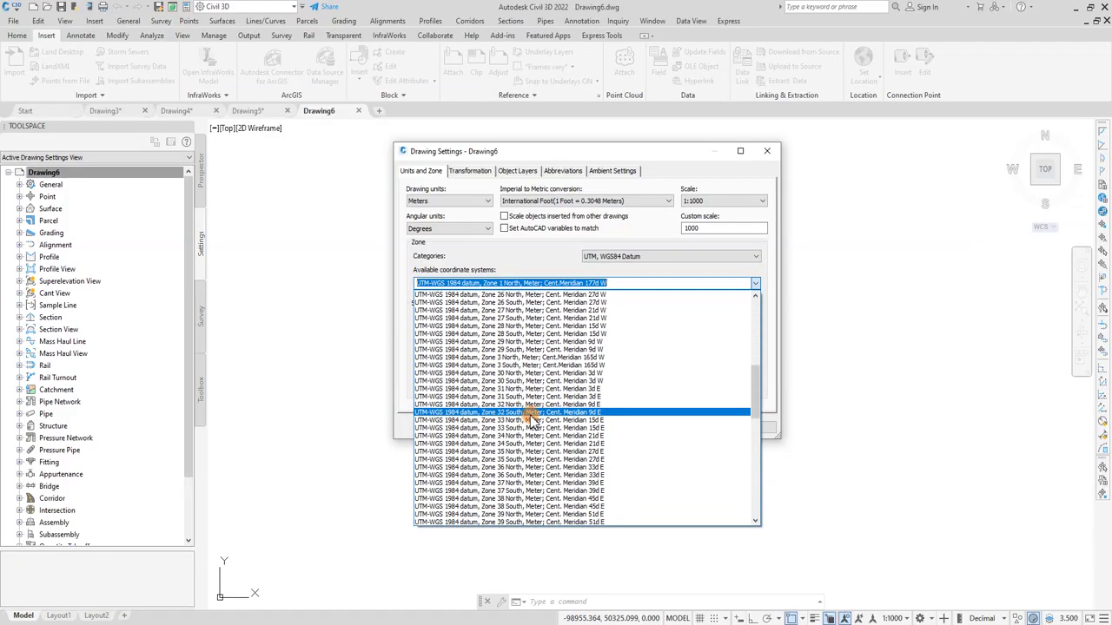
pyautogui.click(529, 468)
pyautogui.click(704, 427)
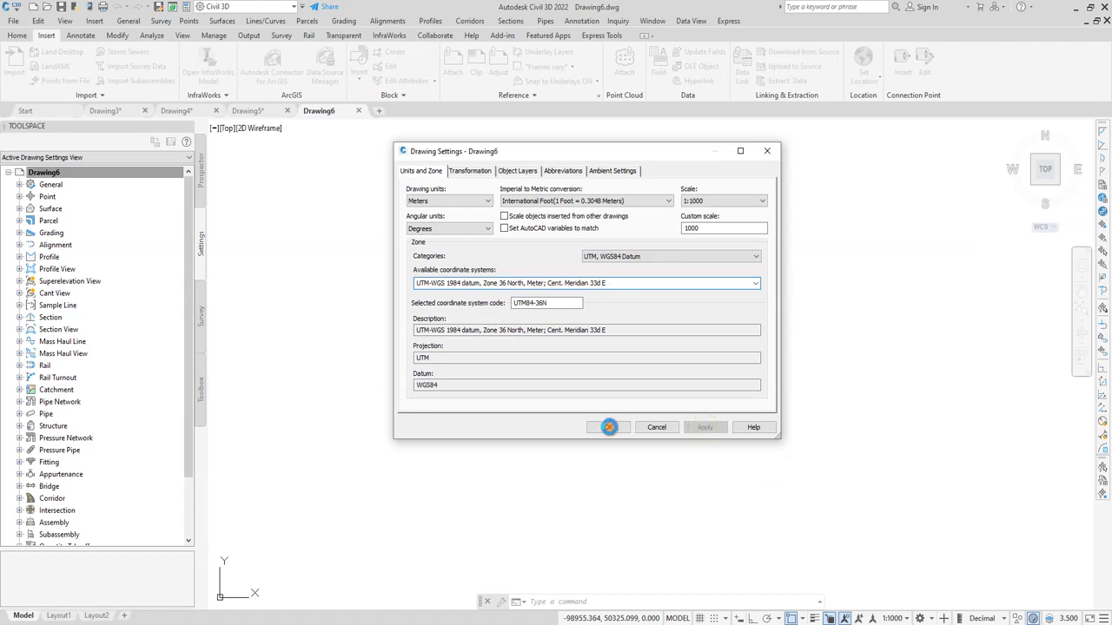
pyautogui.click(609, 426)
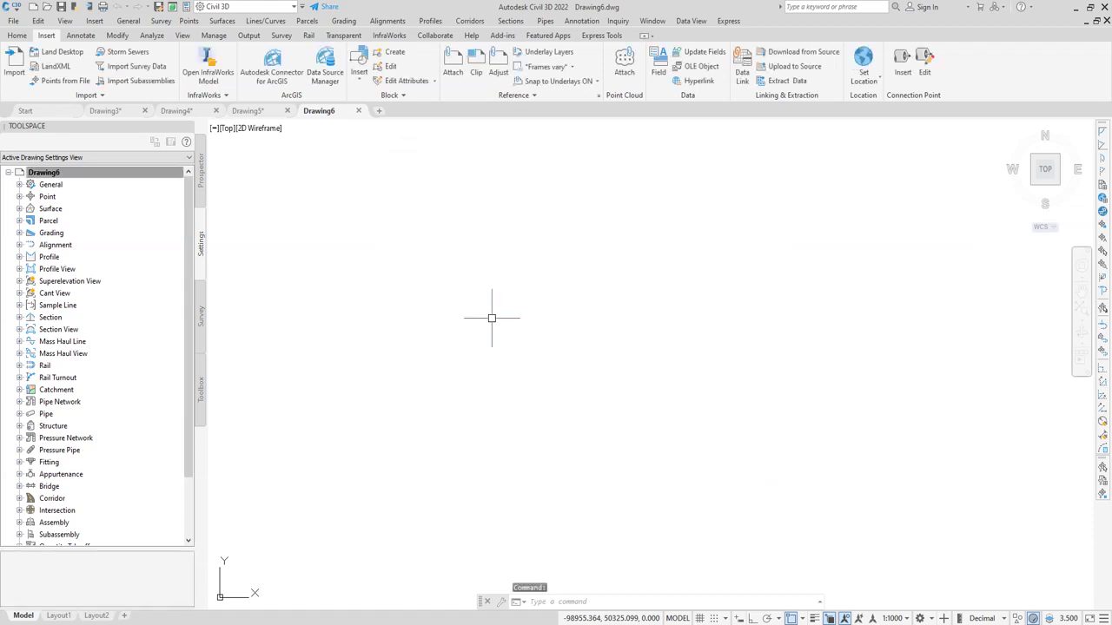
pyautogui.press('Escape')
pyautogui.press('Escape')
pyautogui.press('Escape')
# - Start importing points from a file and add LONG & LAT .txt from the Desktop as the source file
pyautogui.click(199, 174)
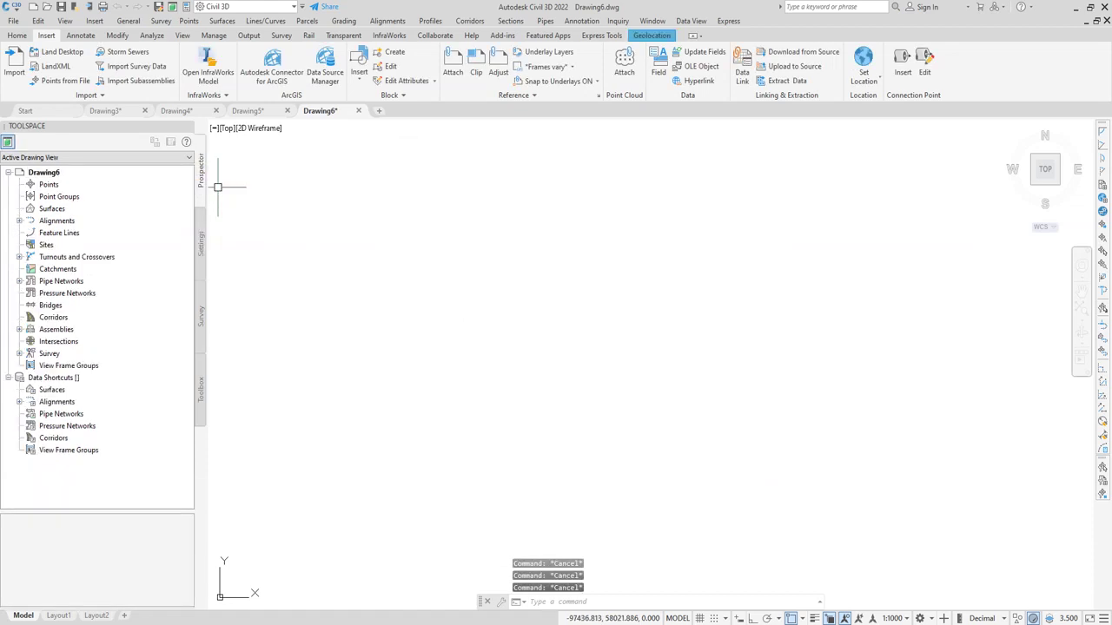
pyautogui.click(47, 35)
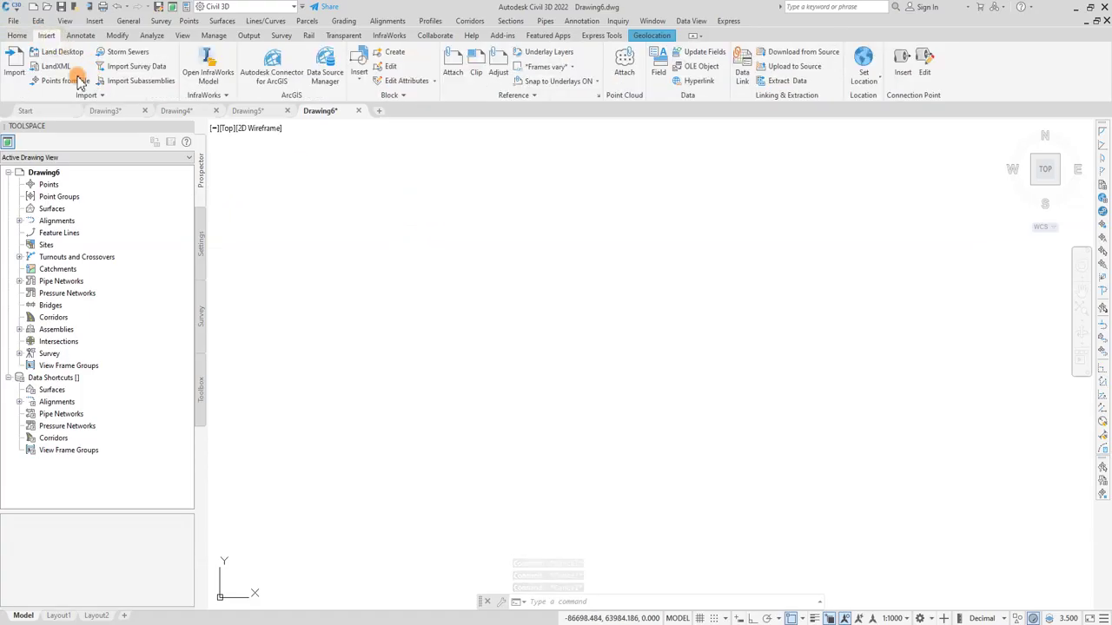
pyautogui.click(78, 80)
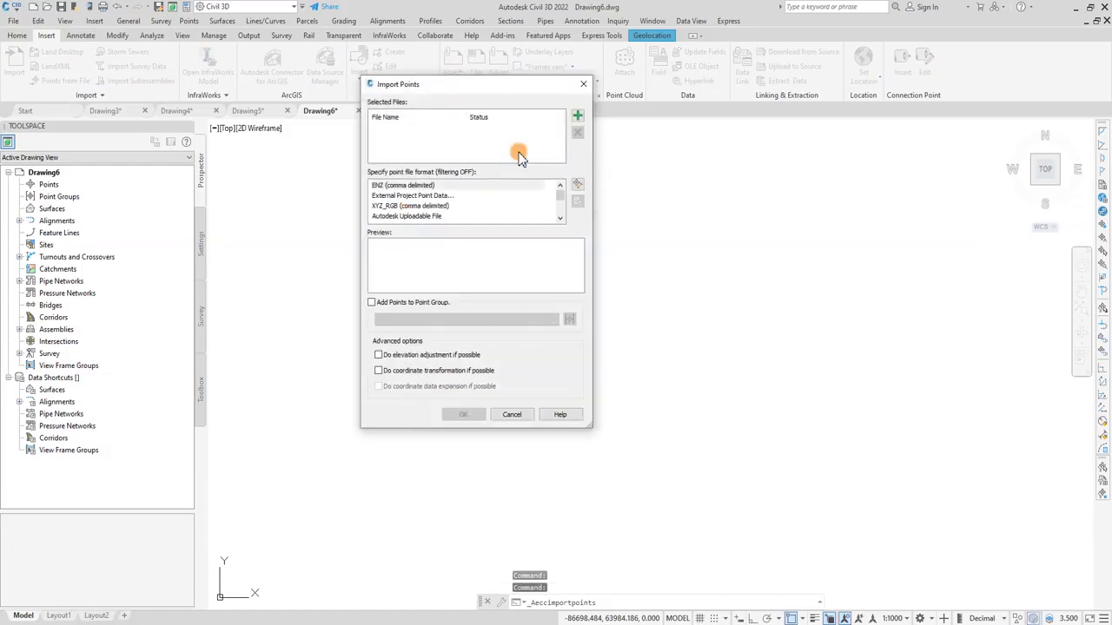
pyautogui.click(577, 115)
pyautogui.click(352, 248)
pyautogui.click(354, 237)
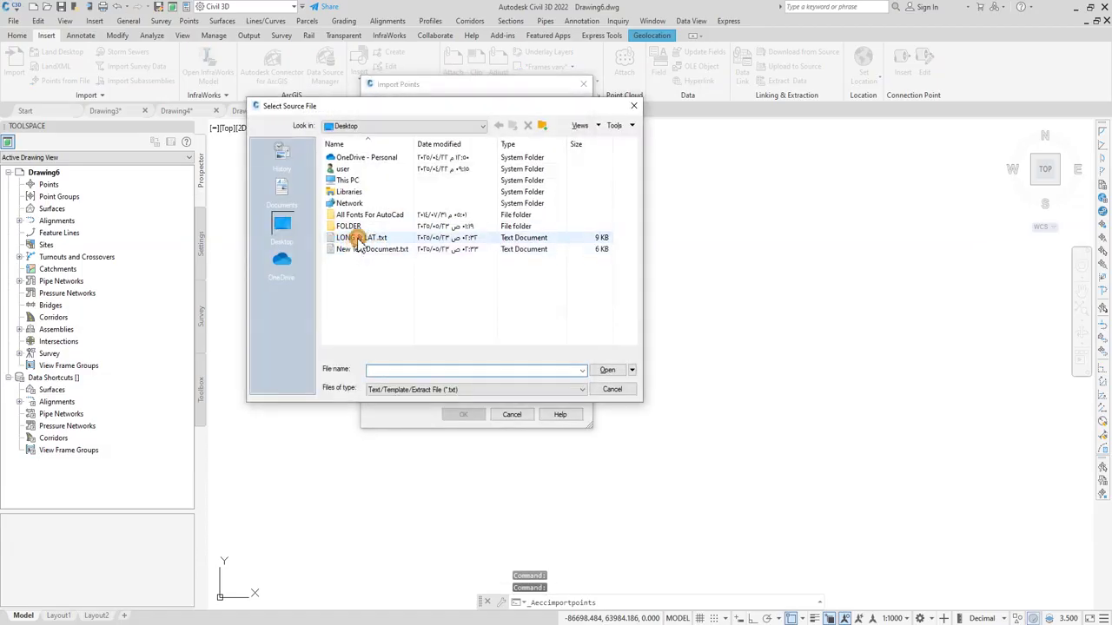
pyautogui.click(608, 371)
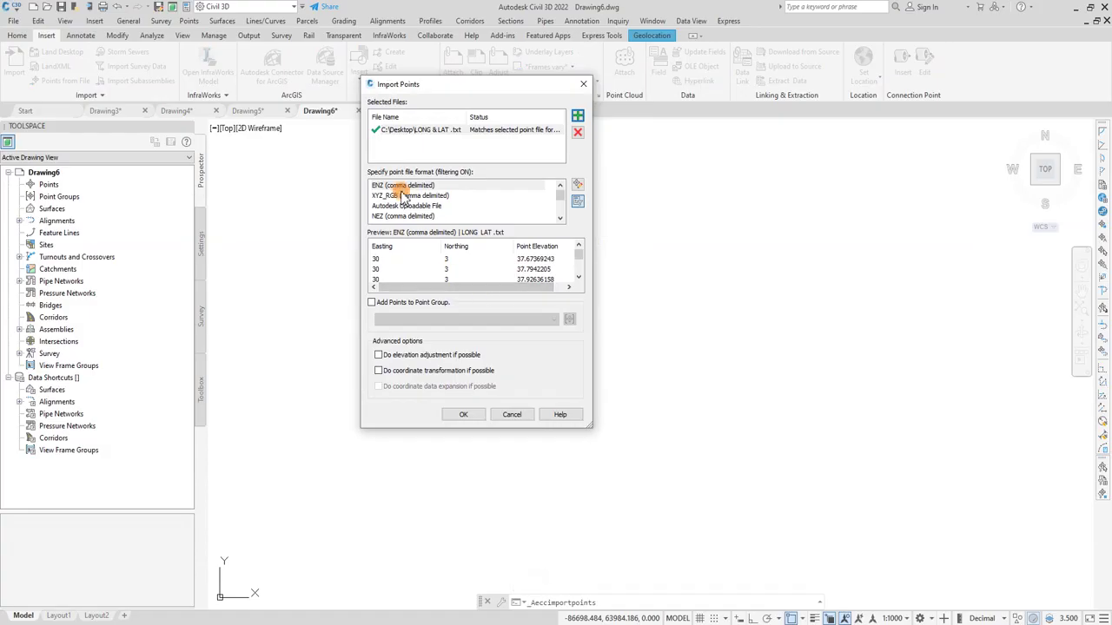
# - Copy the ENZ (comma delimited) point file format and name the copy LONG & LAT
pyautogui.click(453, 186)
pyautogui.click(577, 188)
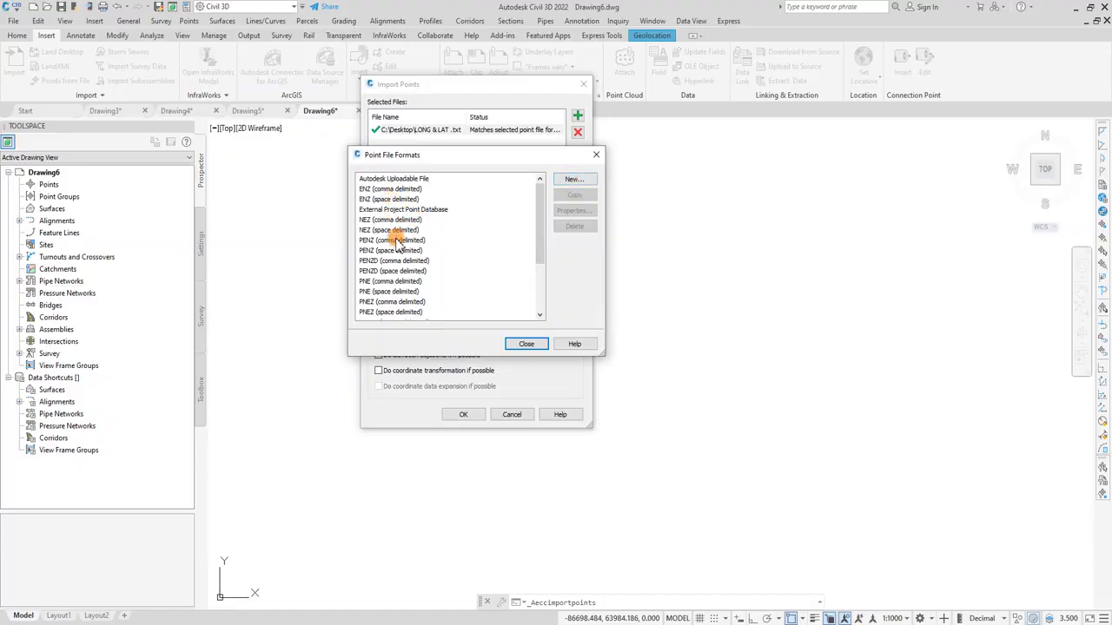
pyautogui.click(391, 189)
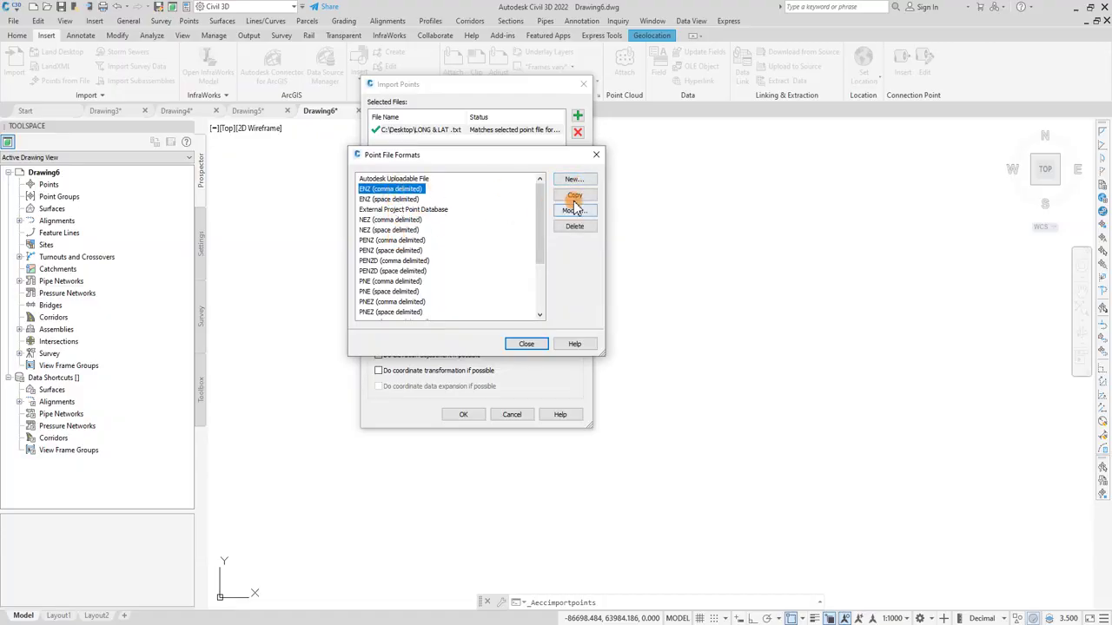
pyautogui.click(576, 198)
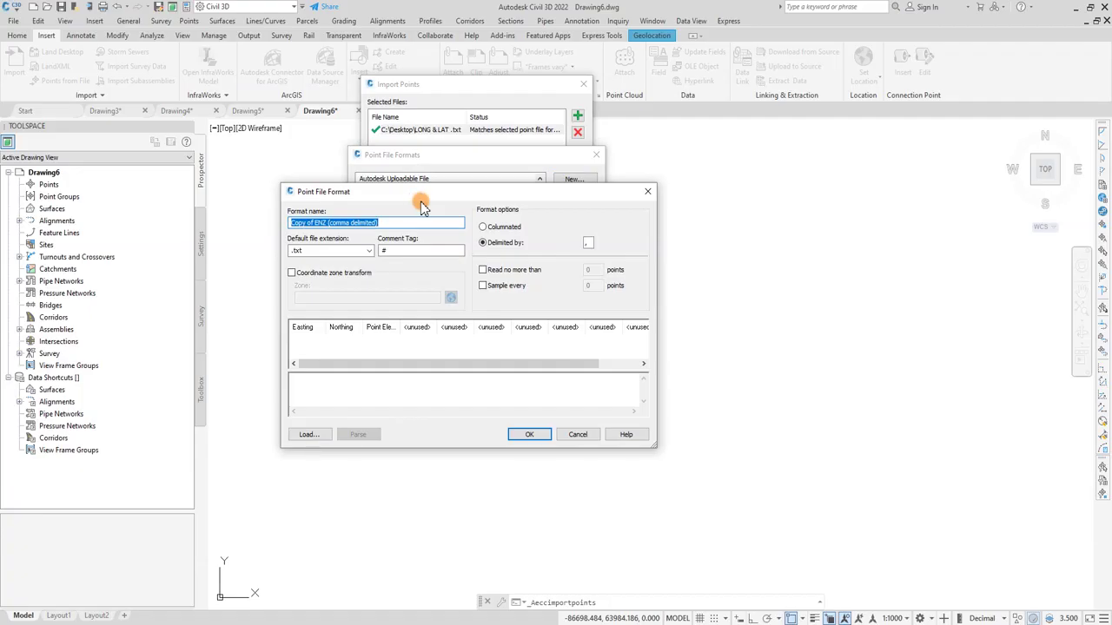
pyautogui.write('LONG & LAT')
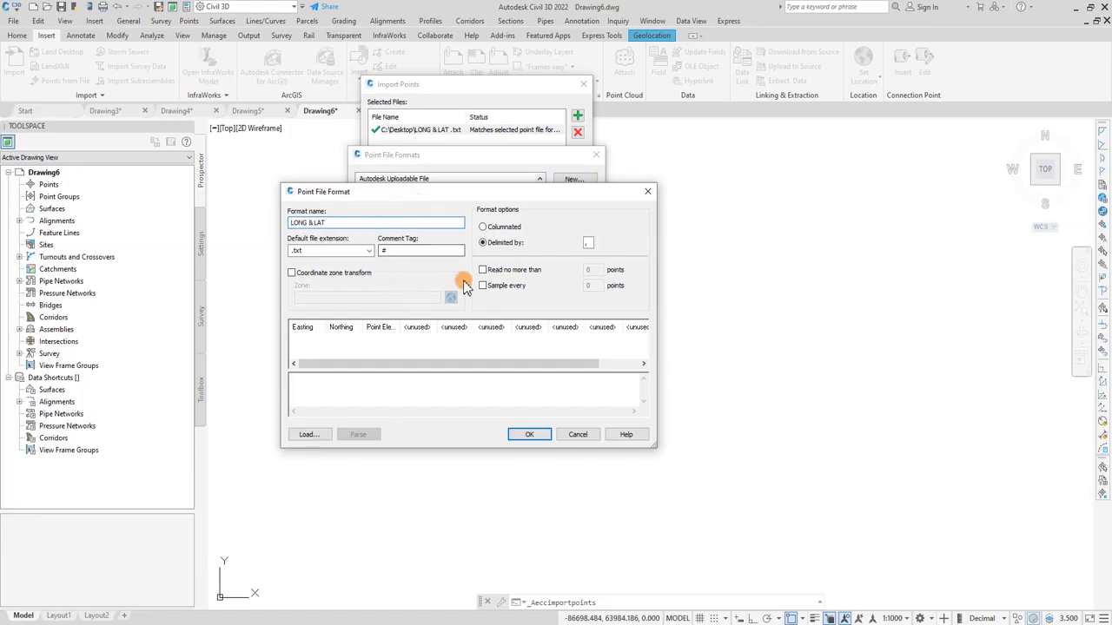
# - Assign Degrees-Longitude to the first column and Minutes-Longitude to the second column of the LONG & LAT format
pyautogui.click(304, 327)
pyautogui.click(499, 243)
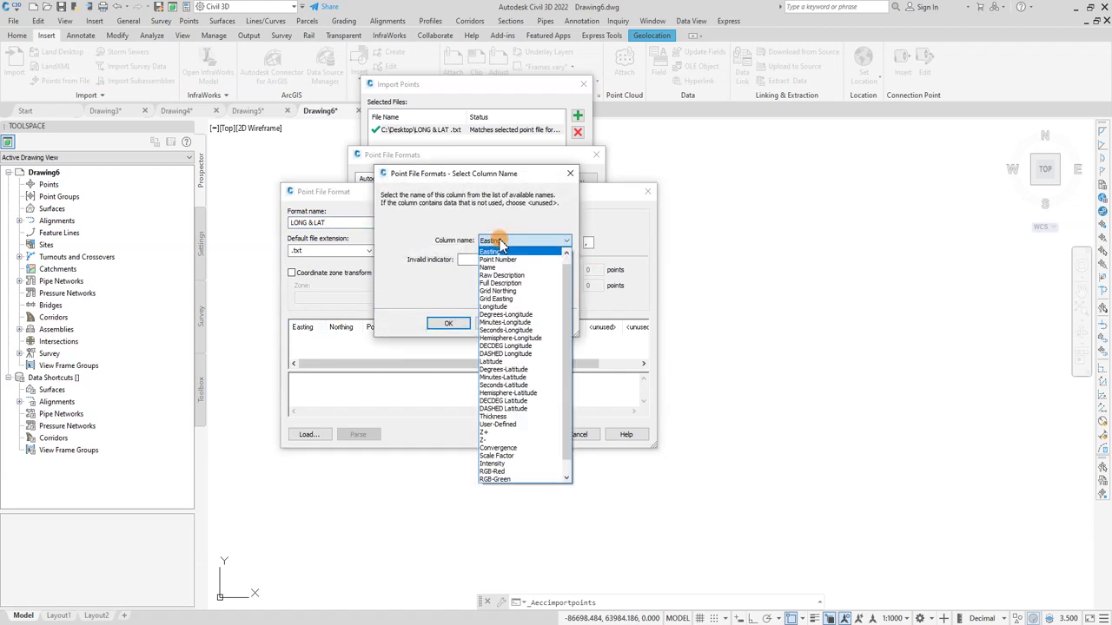
pyautogui.click(521, 316)
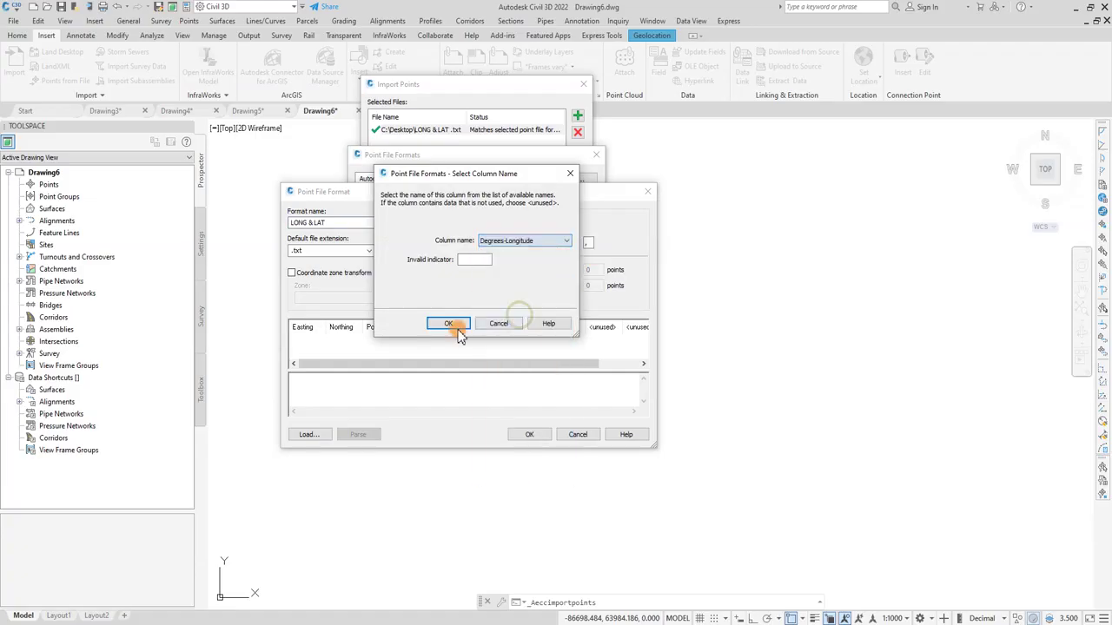
pyautogui.click(452, 324)
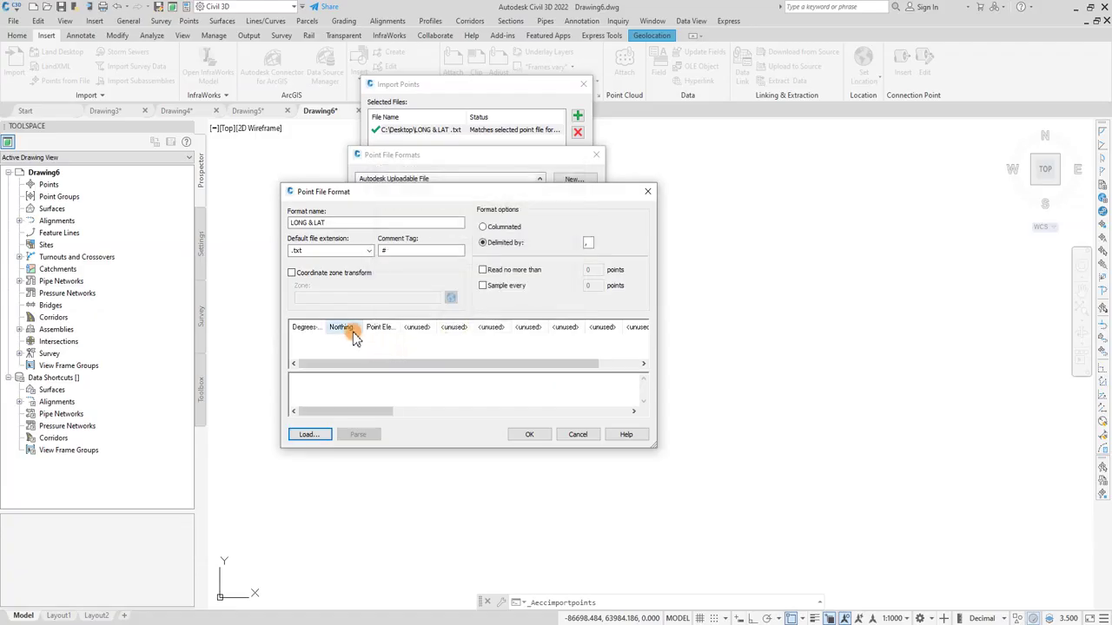
pyautogui.click(346, 328)
pyautogui.click(523, 241)
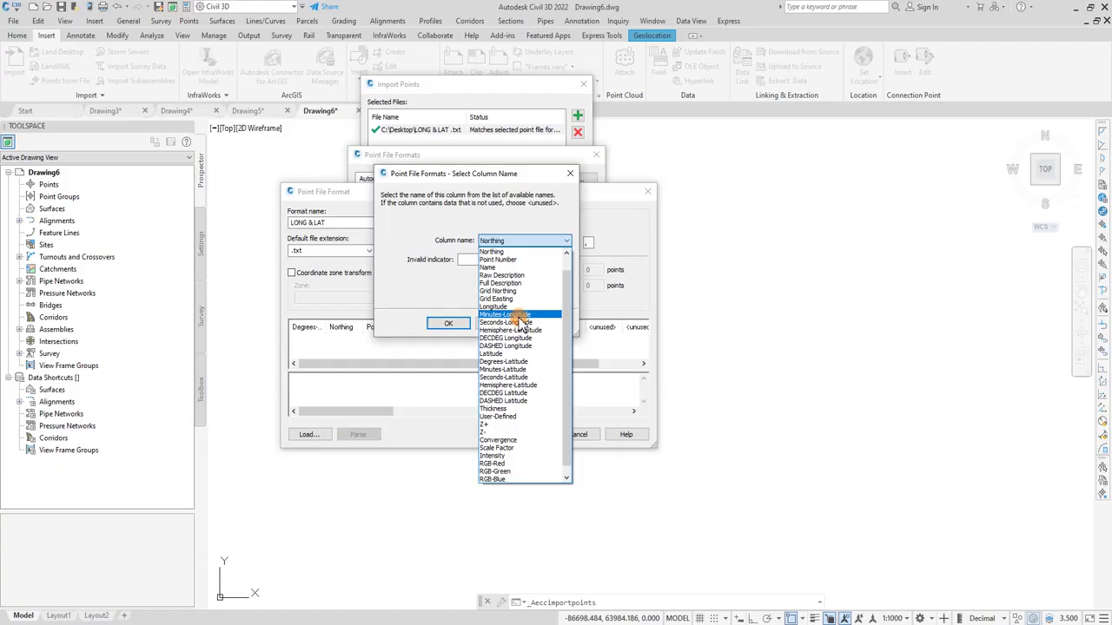
pyautogui.click(513, 317)
pyautogui.click(450, 324)
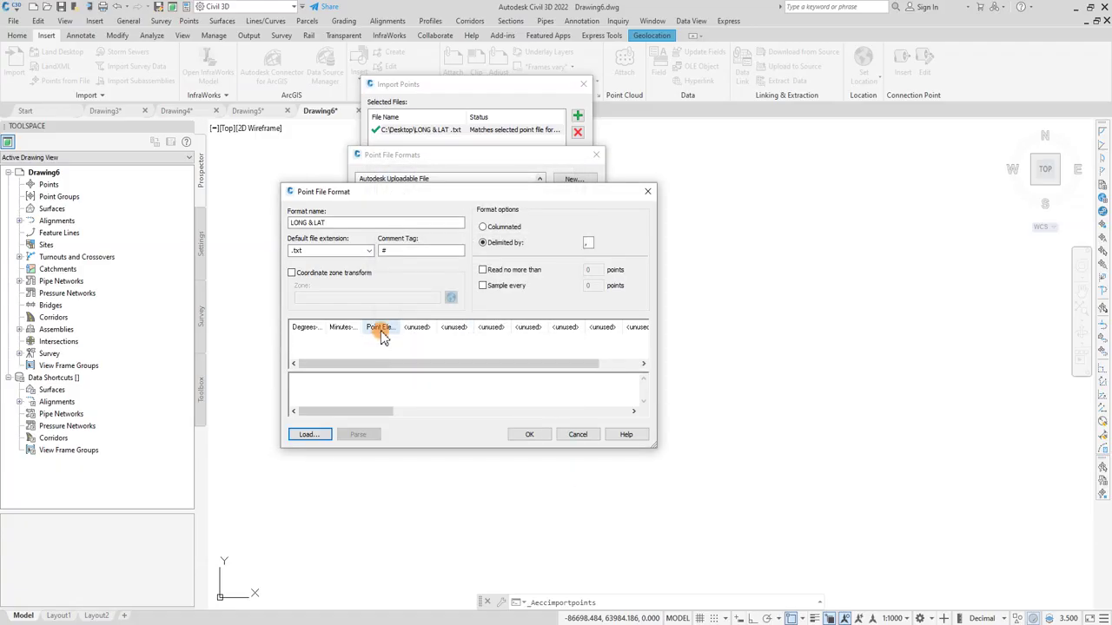
# - Assign Seconds-Longitude to the third column with a precision of 8
pyautogui.click(384, 326)
pyautogui.click(501, 243)
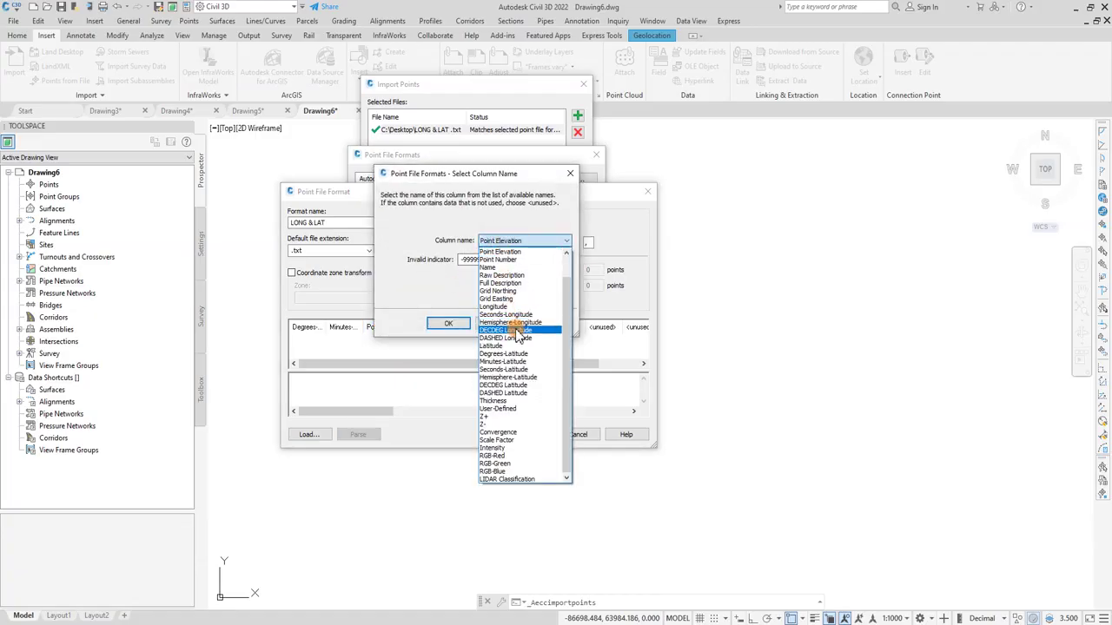
pyautogui.click(512, 315)
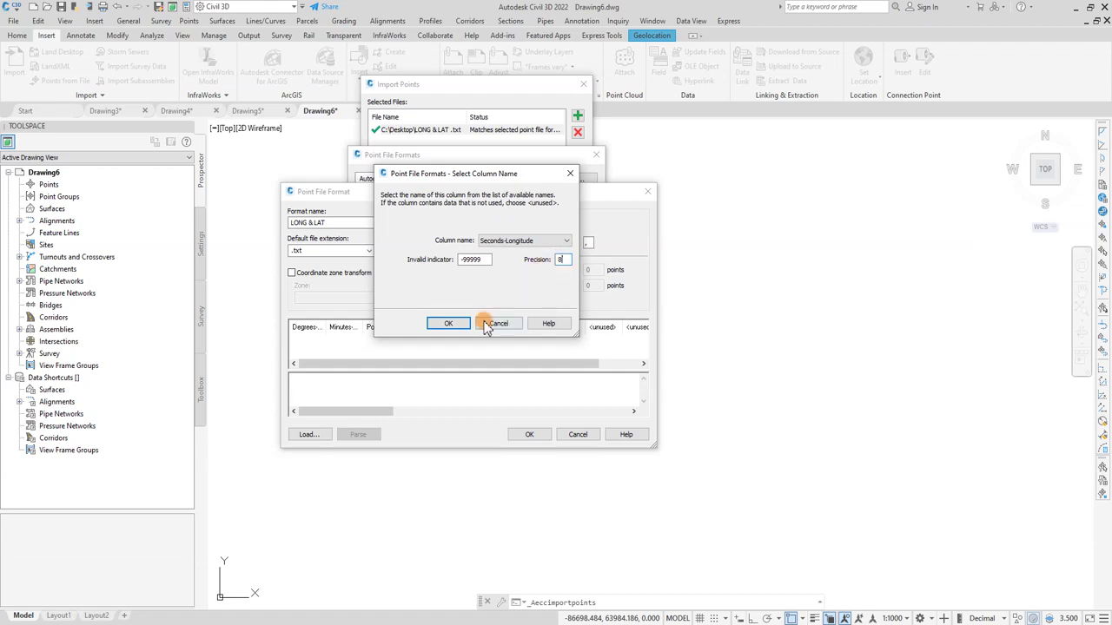
pyautogui.click(448, 323)
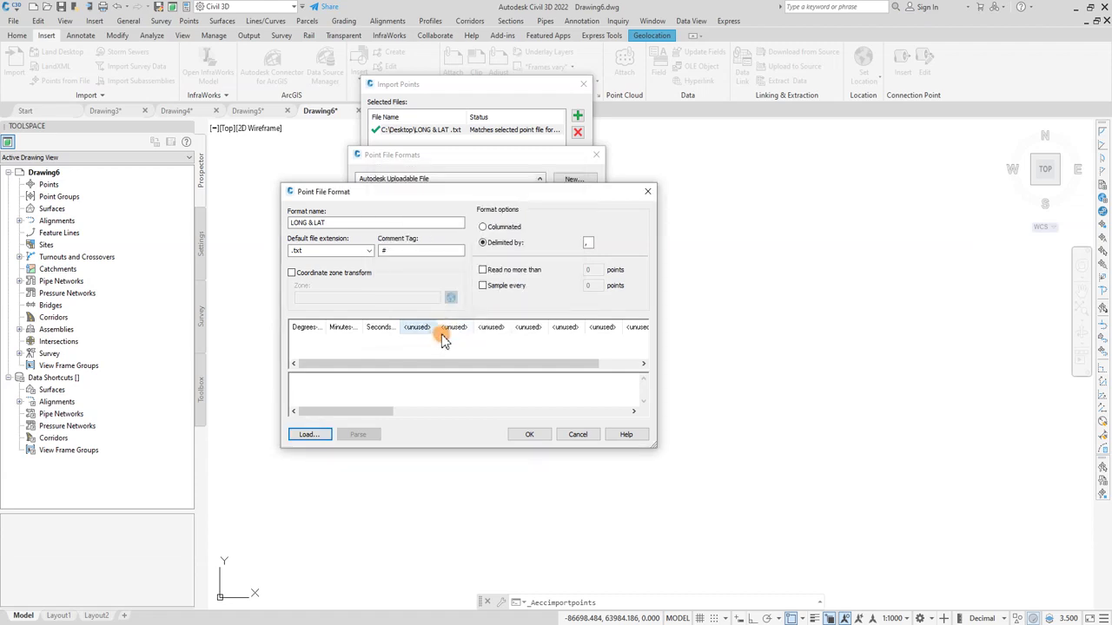
# - Enlarge the point file format dialog and widen the three longitude columns to show their full names
pyautogui.moveTo(327, 327); pyautogui.dragTo(356, 328)
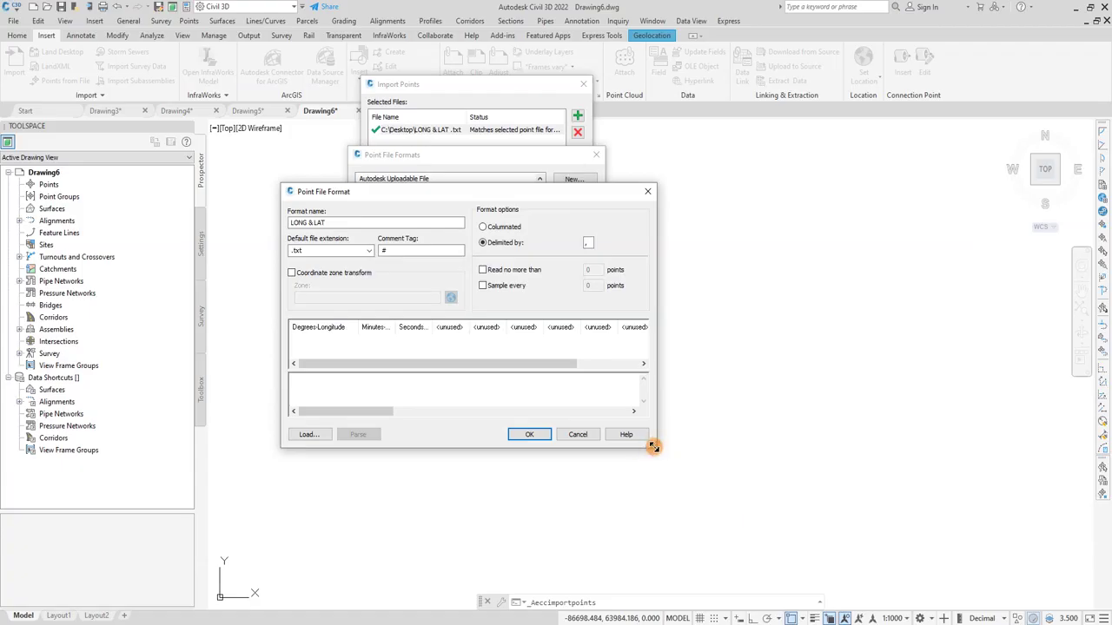
pyautogui.moveTo(652, 447); pyautogui.dragTo(887, 563)
pyautogui.moveTo(492, 192); pyautogui.dragTo(430, 151)
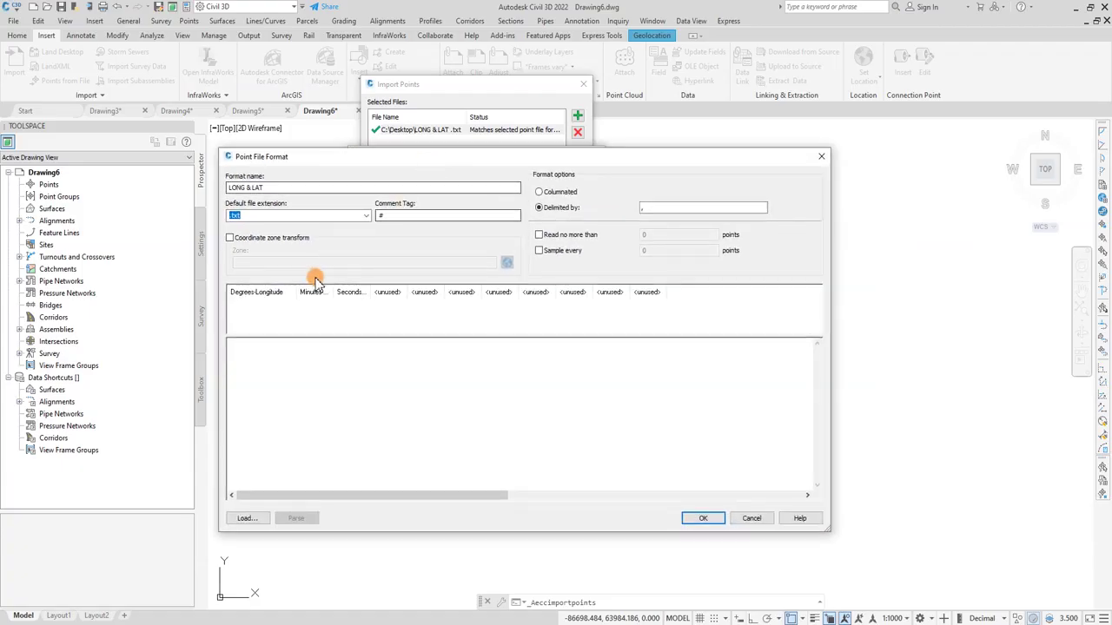
pyautogui.moveTo(334, 291); pyautogui.dragTo(473, 292)
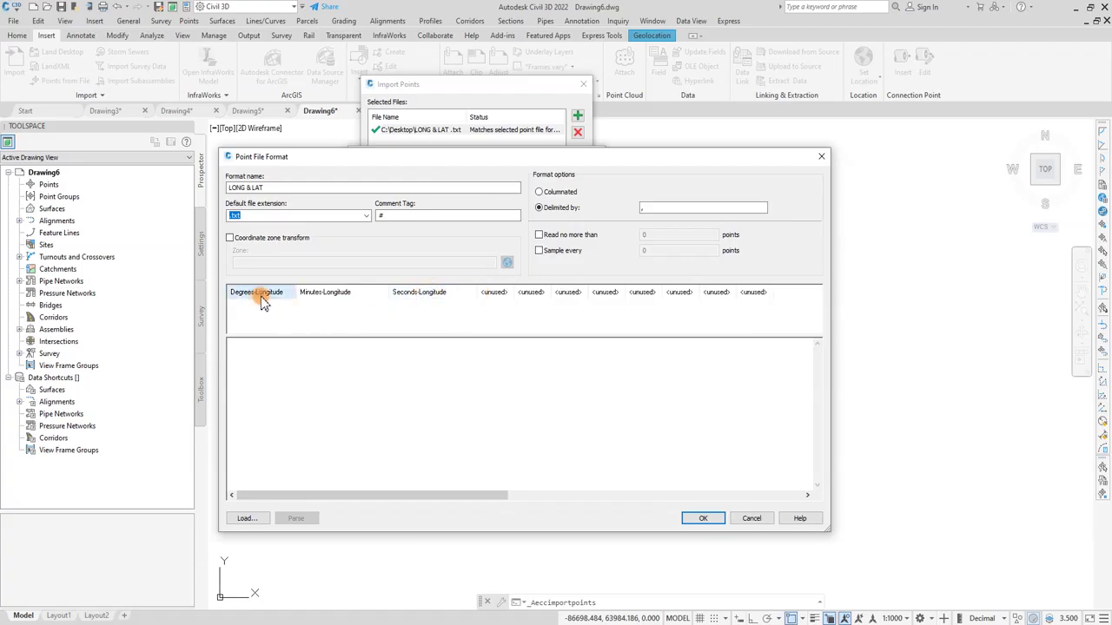
pyautogui.click(306, 297)
pyautogui.click(417, 293)
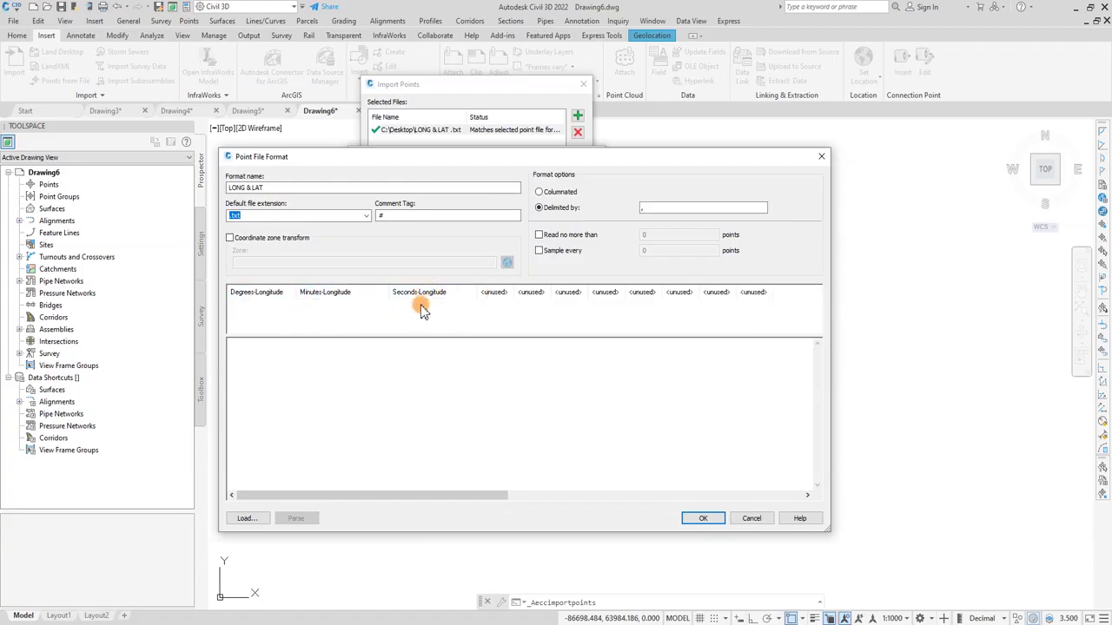
# - Assign Degrees-Latitude to the fourth column and Minutes-Latitude to the fifth column of the LONG & LAT format
pyautogui.click(488, 295)
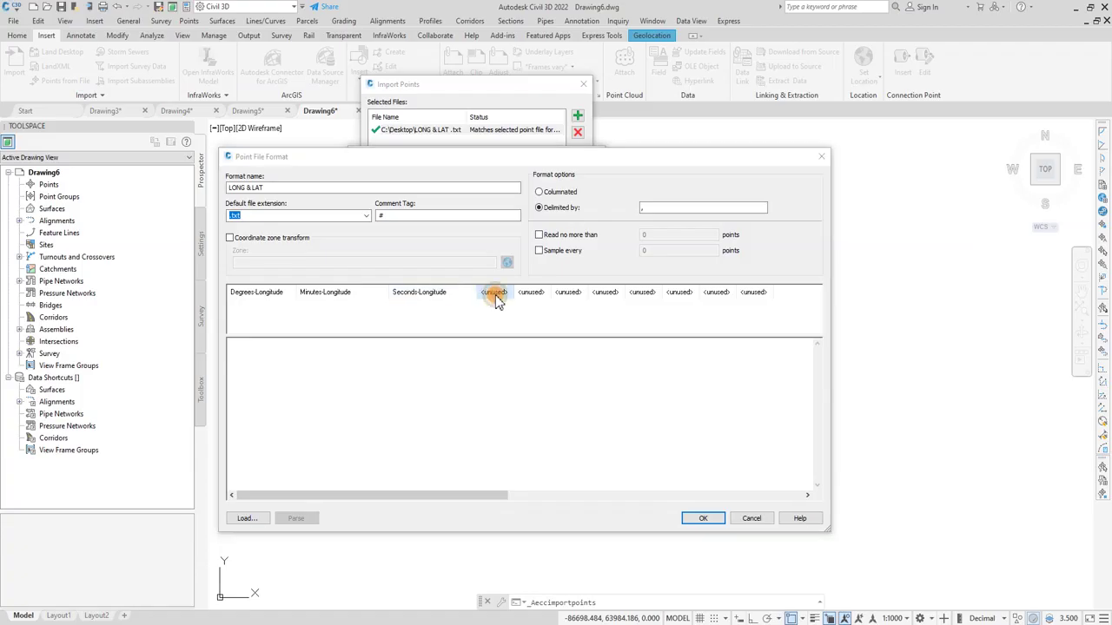
pyautogui.click(509, 242)
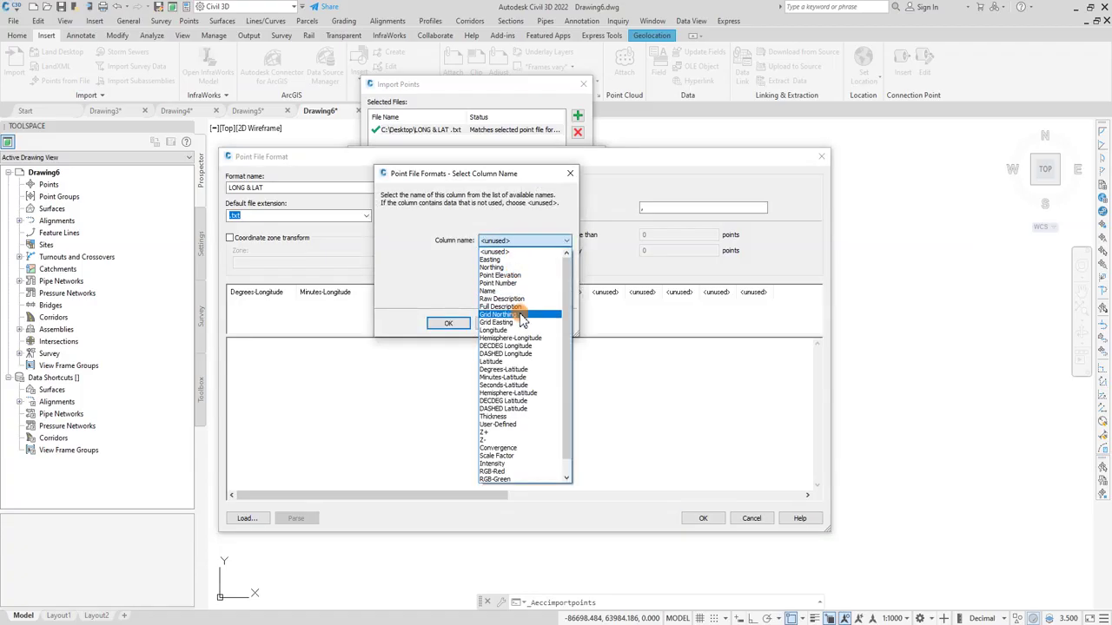
pyautogui.click(515, 370)
pyautogui.click(452, 324)
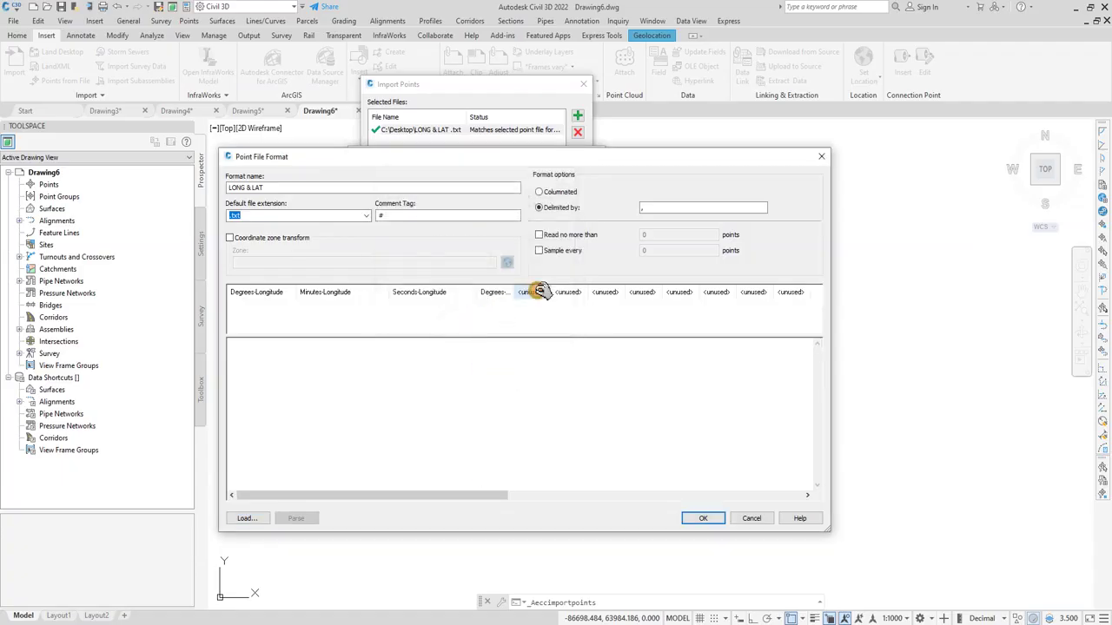
pyautogui.click(539, 291)
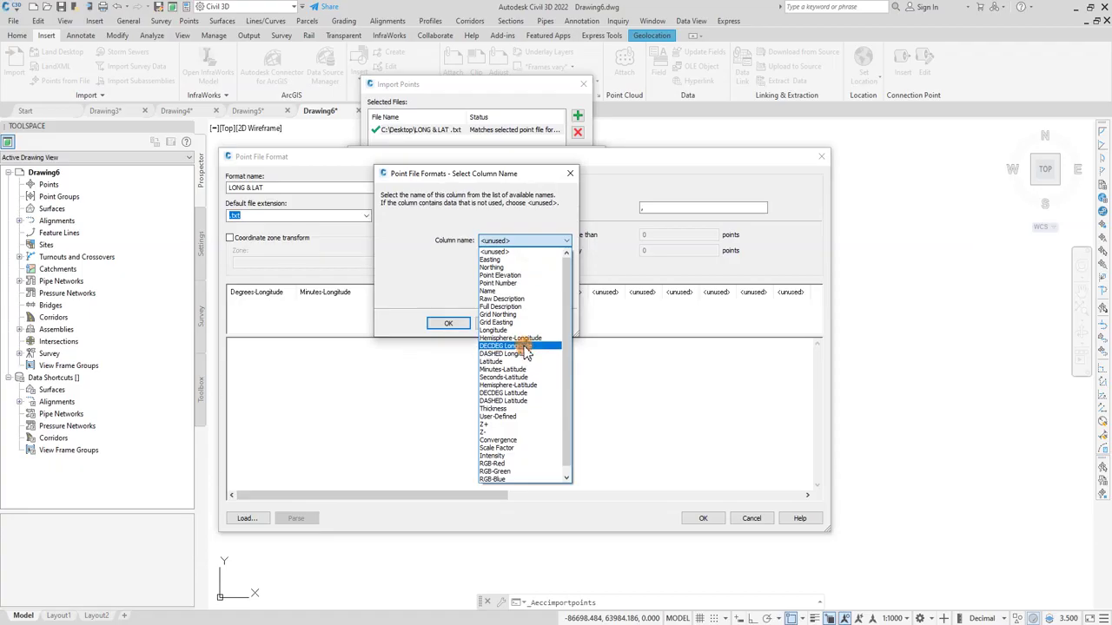
pyautogui.click(512, 369)
pyautogui.click(448, 323)
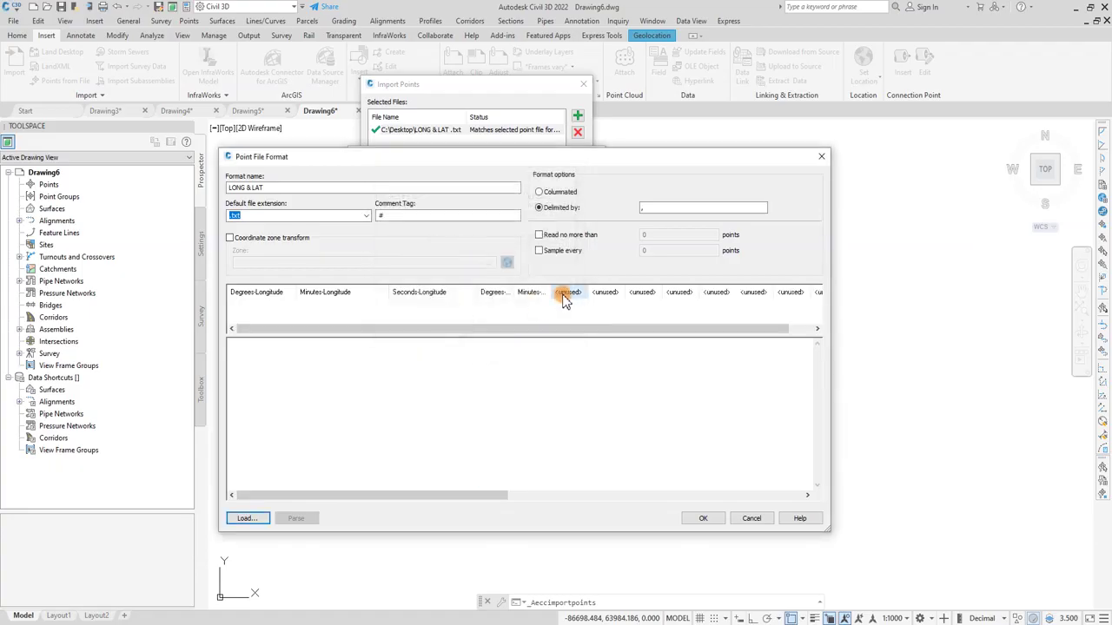
# - Assign Seconds-Latitude to the sixth column with a precision of 8 and save the LONG & LAT format
pyautogui.click(557, 293)
pyautogui.click(519, 240)
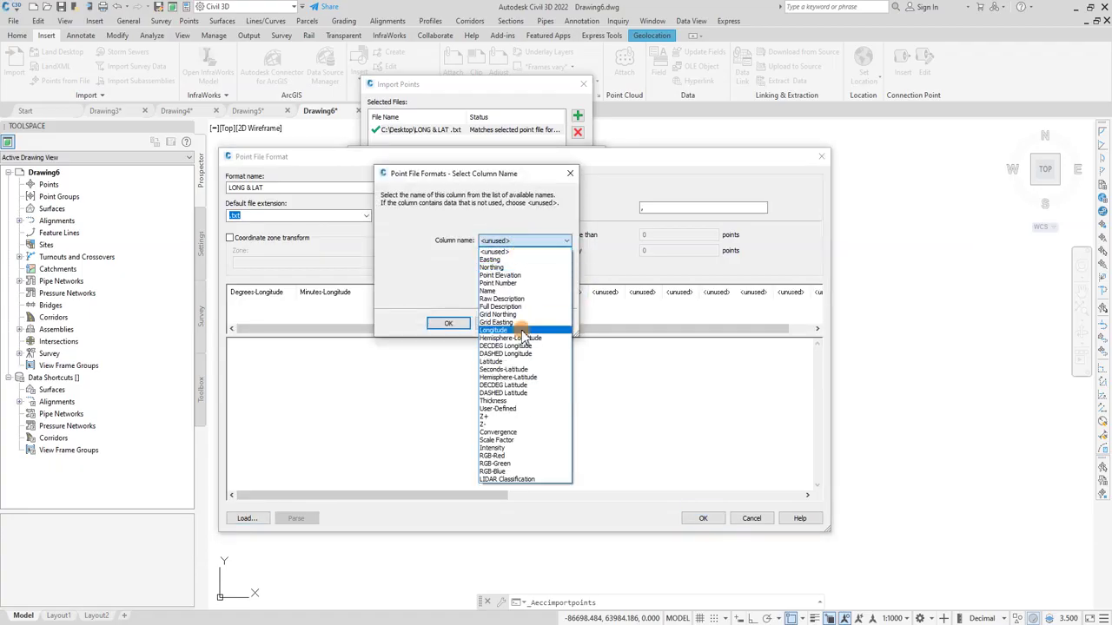
pyautogui.click(521, 372)
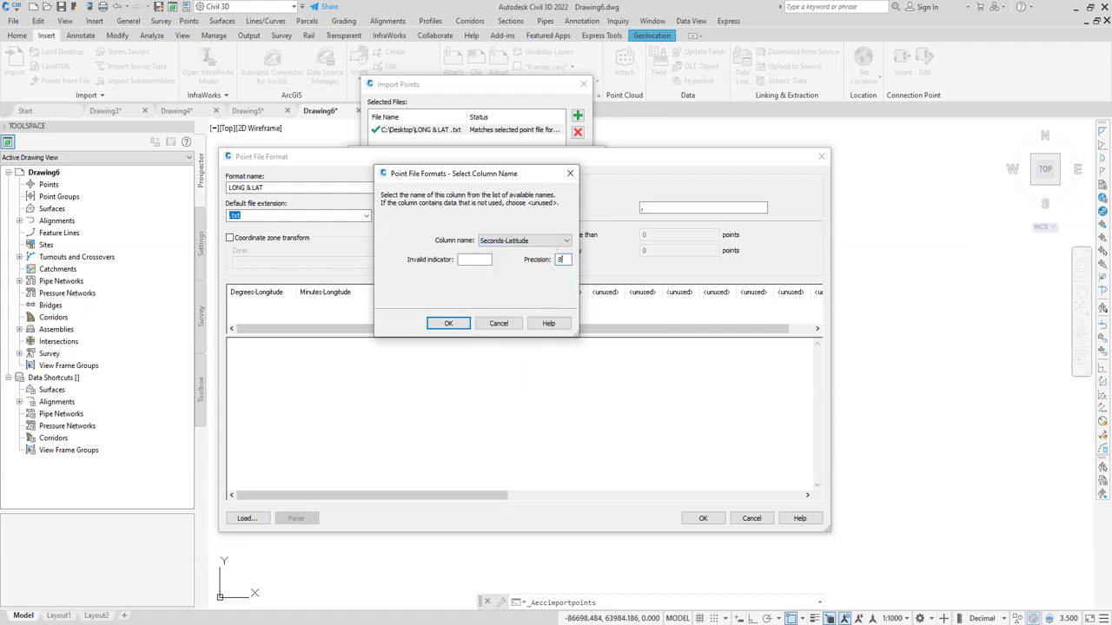
pyautogui.click(448, 323)
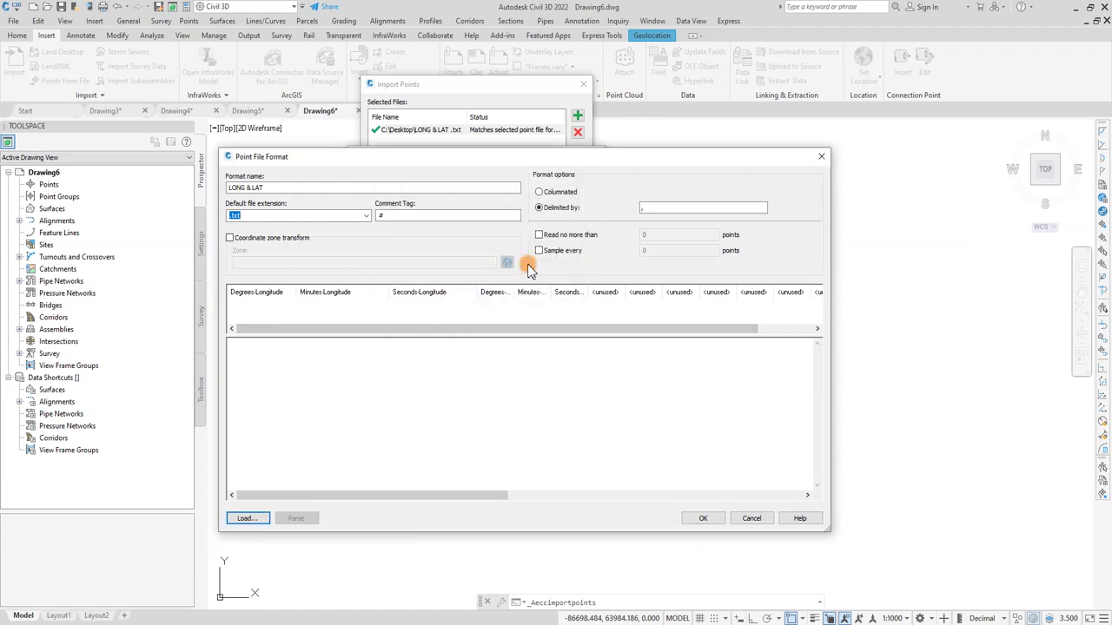
pyautogui.click(695, 519)
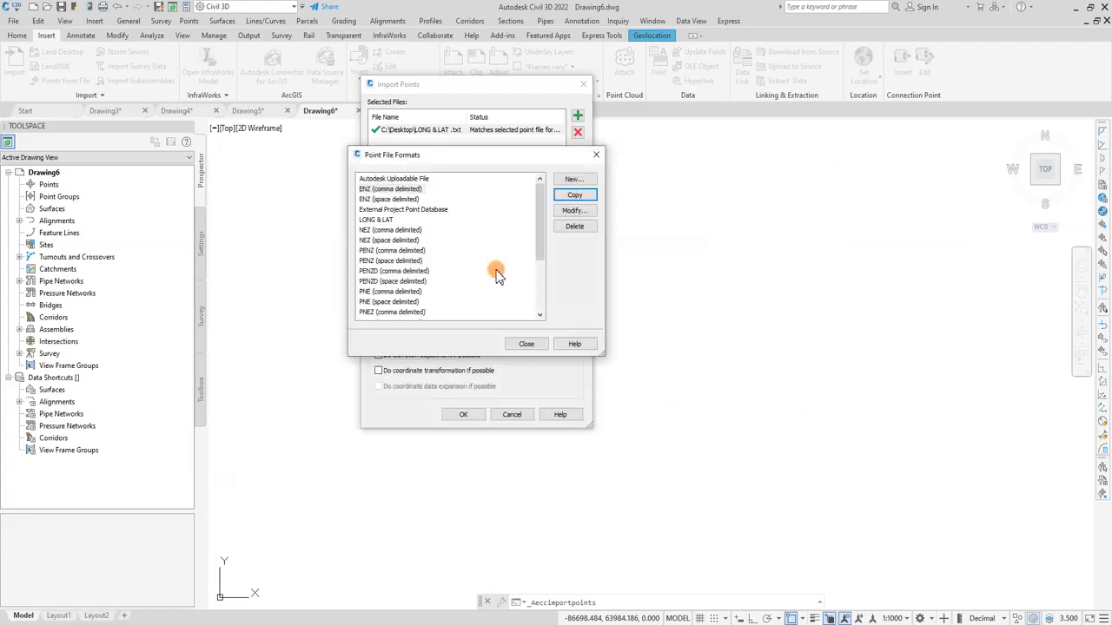
# - Import the points from the LONG & LAT text file using the LONG & LAT format and zoom to the drawing extents
pyautogui.click(383, 221)
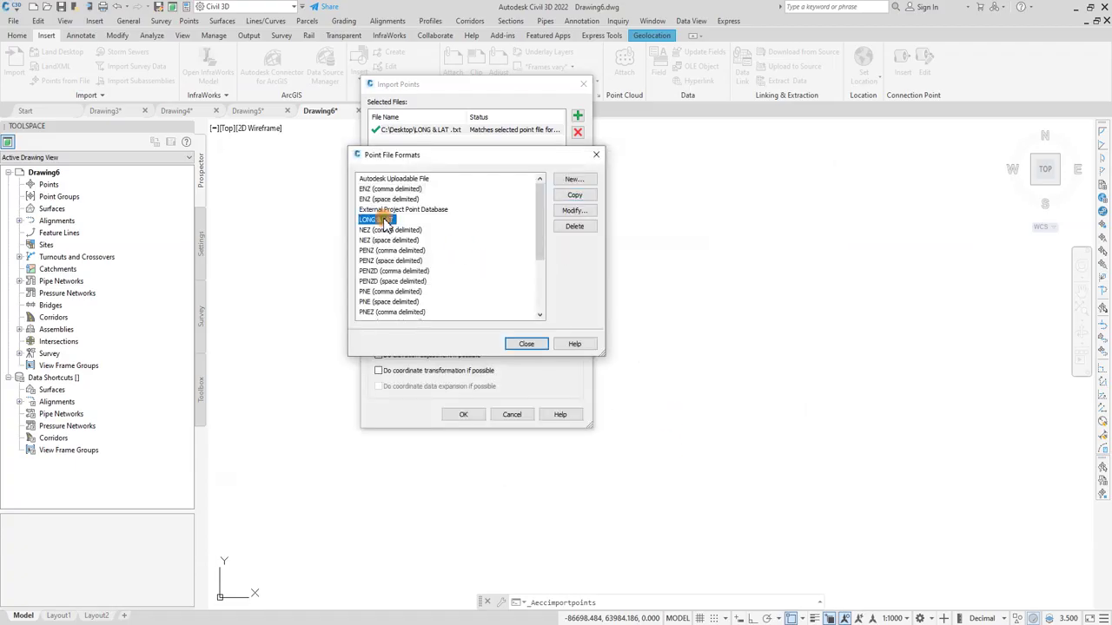
pyautogui.click(521, 344)
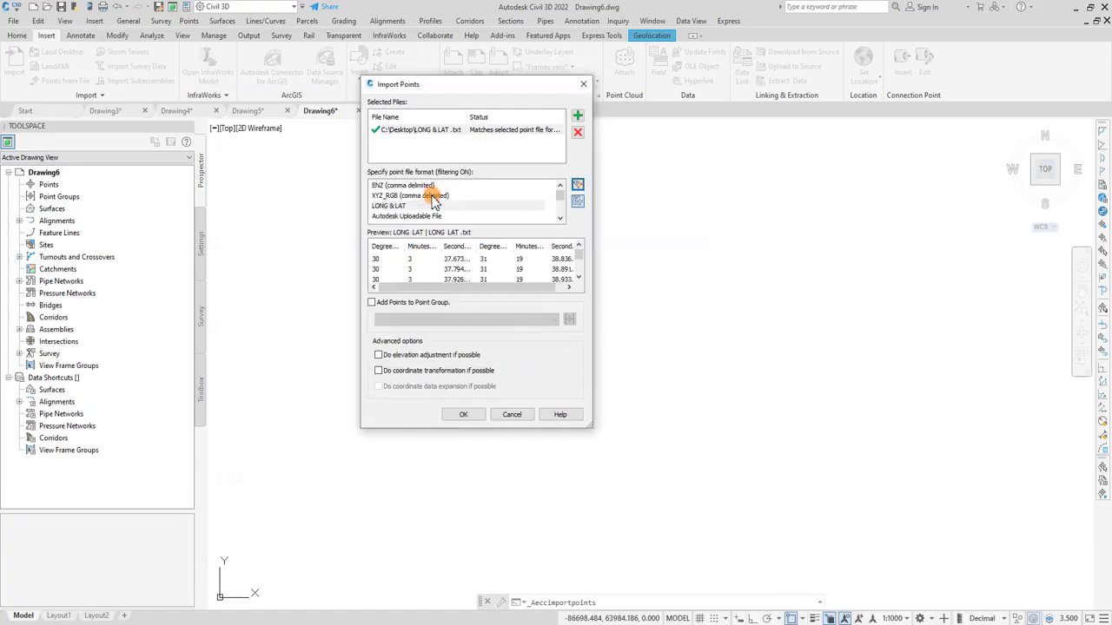
pyautogui.click(399, 205)
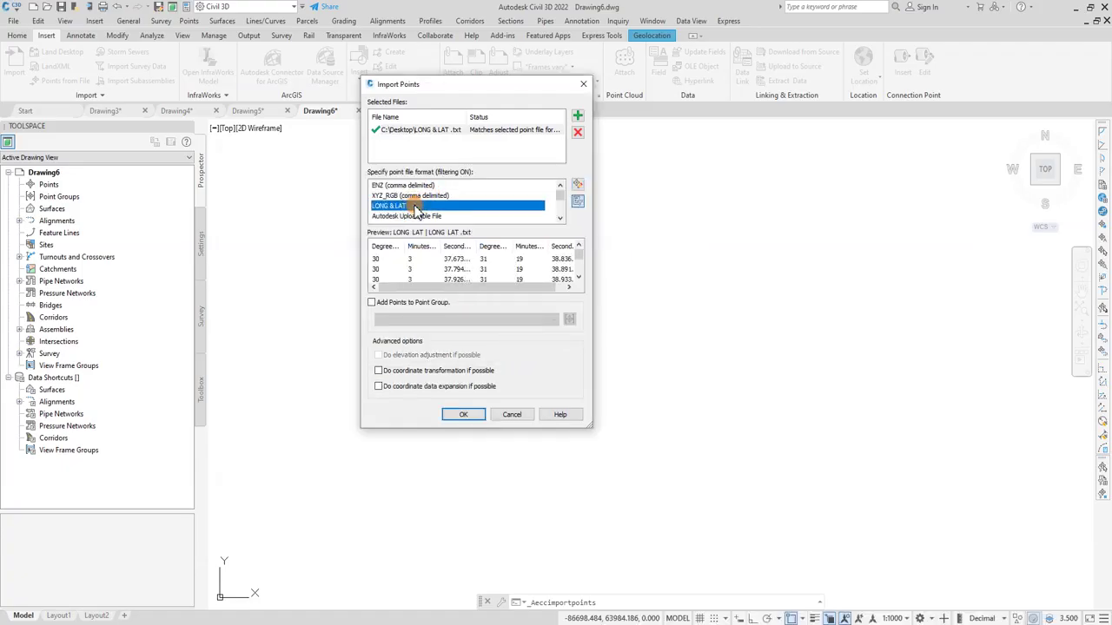
pyautogui.click(463, 415)
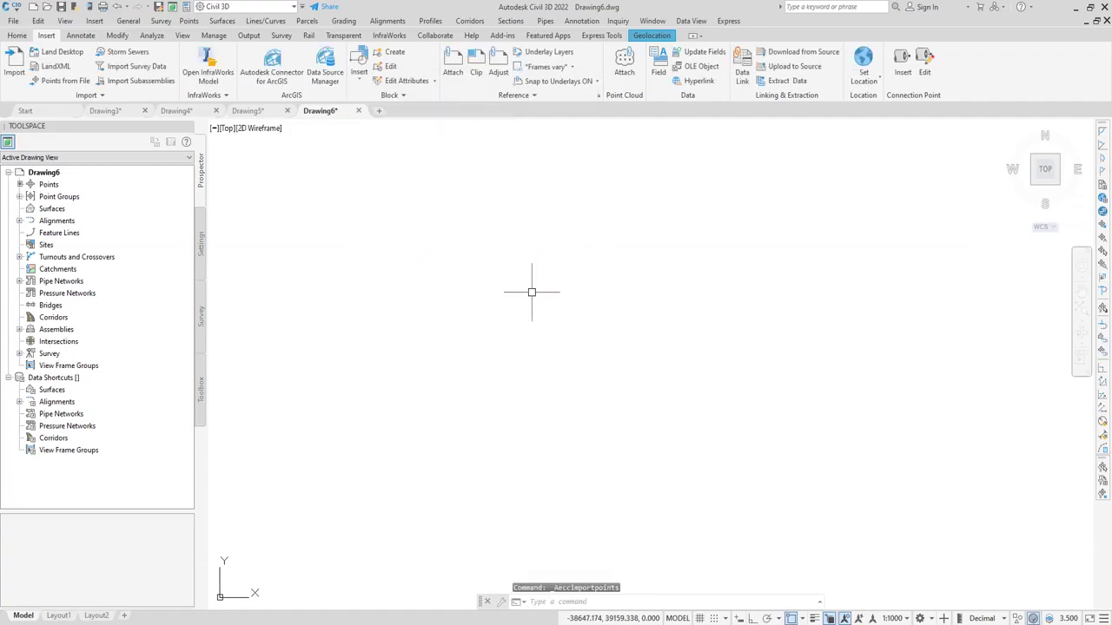
pyautogui.middleClick(528, 293)
pyautogui.middleClick(528, 293)
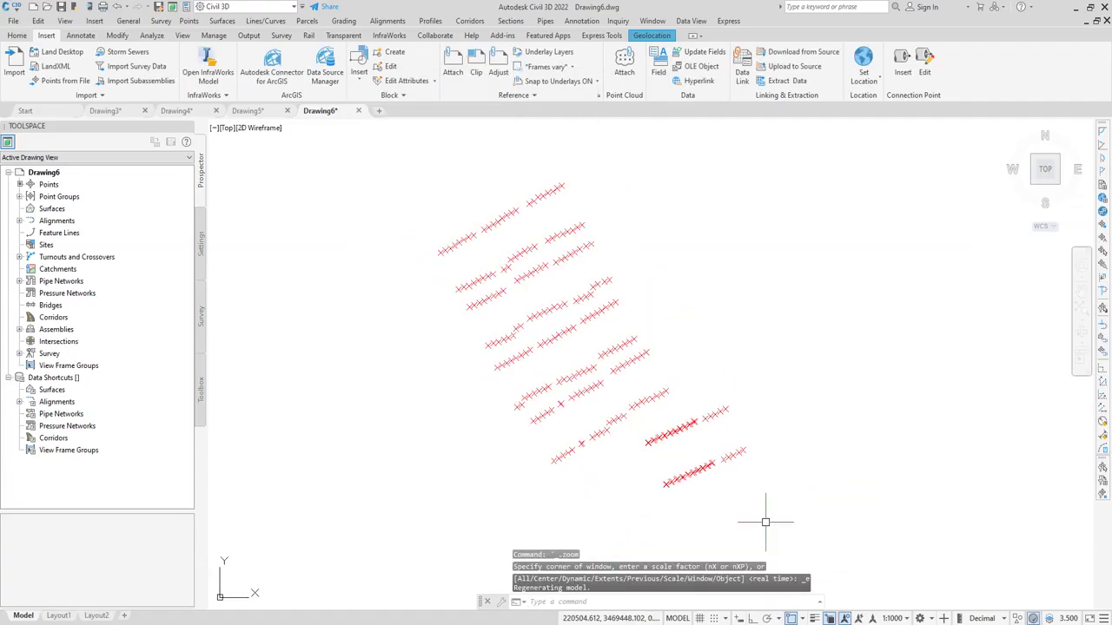
# - Set the annotation scale to 1:250 and draw a rectangle around the first two points at the western end of the northernmost row
pyautogui.click(892, 619)
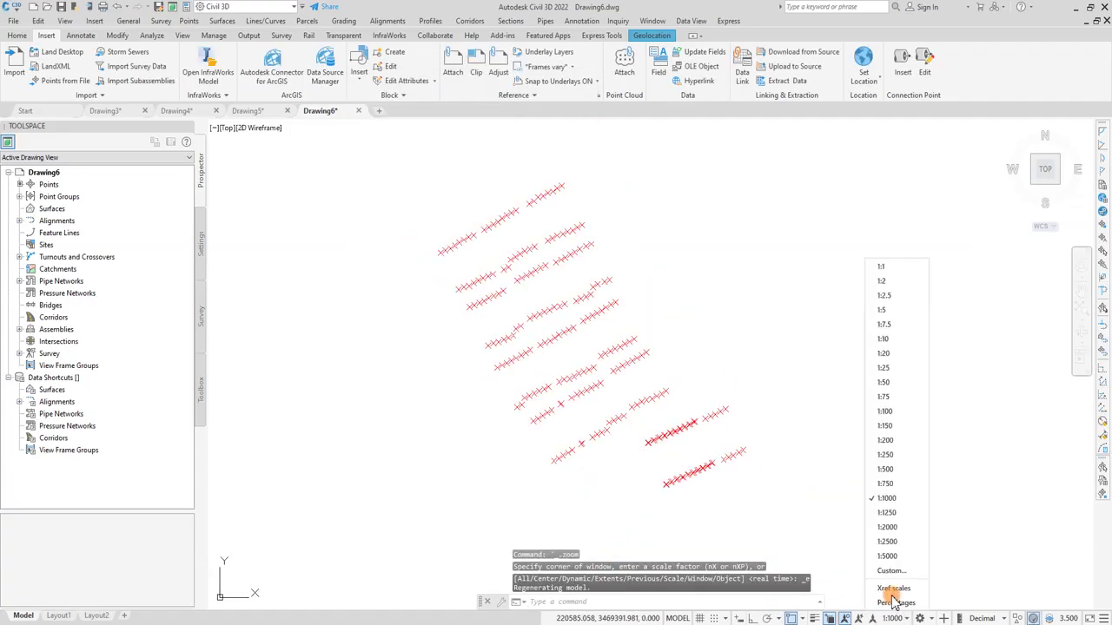
pyautogui.click(885, 454)
pyautogui.scroll(5, 422, 266)
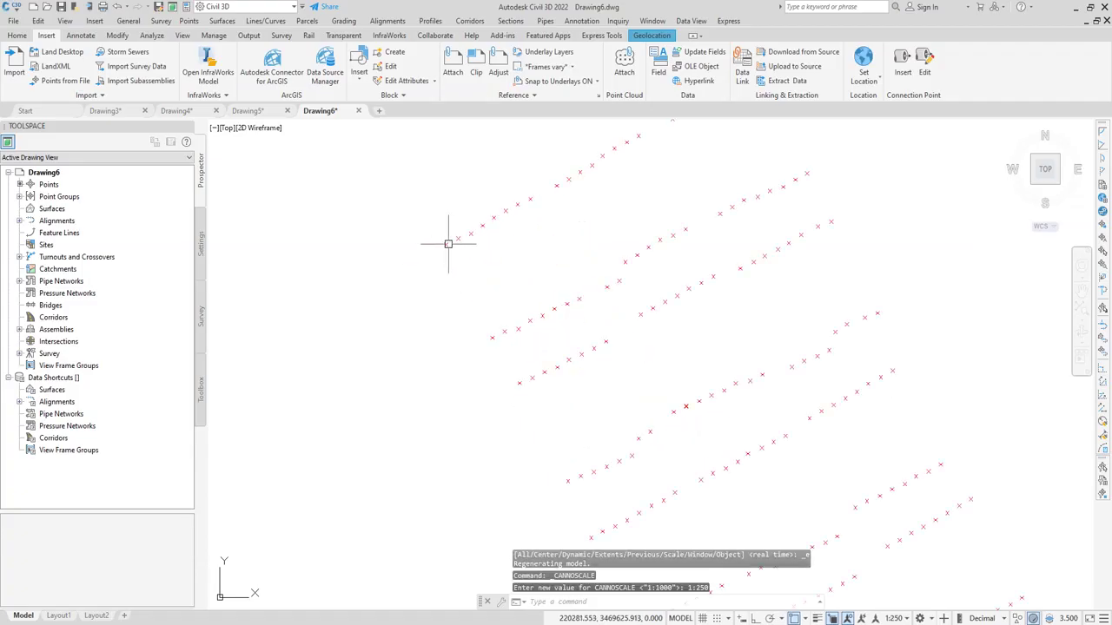
pyautogui.write('rec')
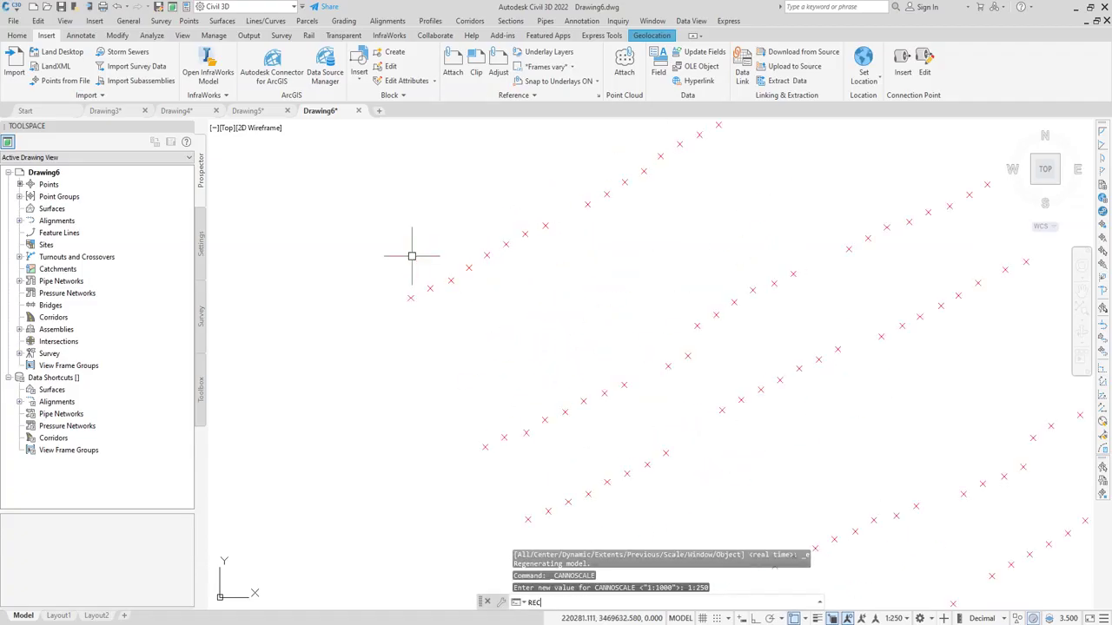
pyautogui.press('Return')
pyautogui.click(402, 278)
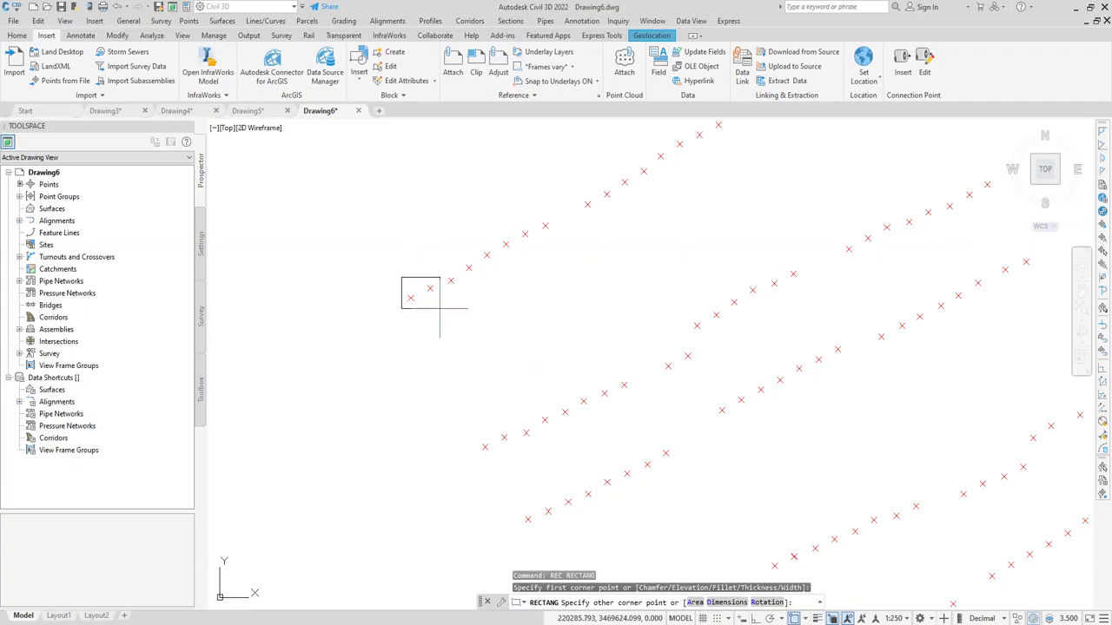
pyautogui.click(439, 308)
# - Review the coordinates of the lower-left point inside the rectangle in the Point Editor
pyautogui.scroll(3, 410, 301)
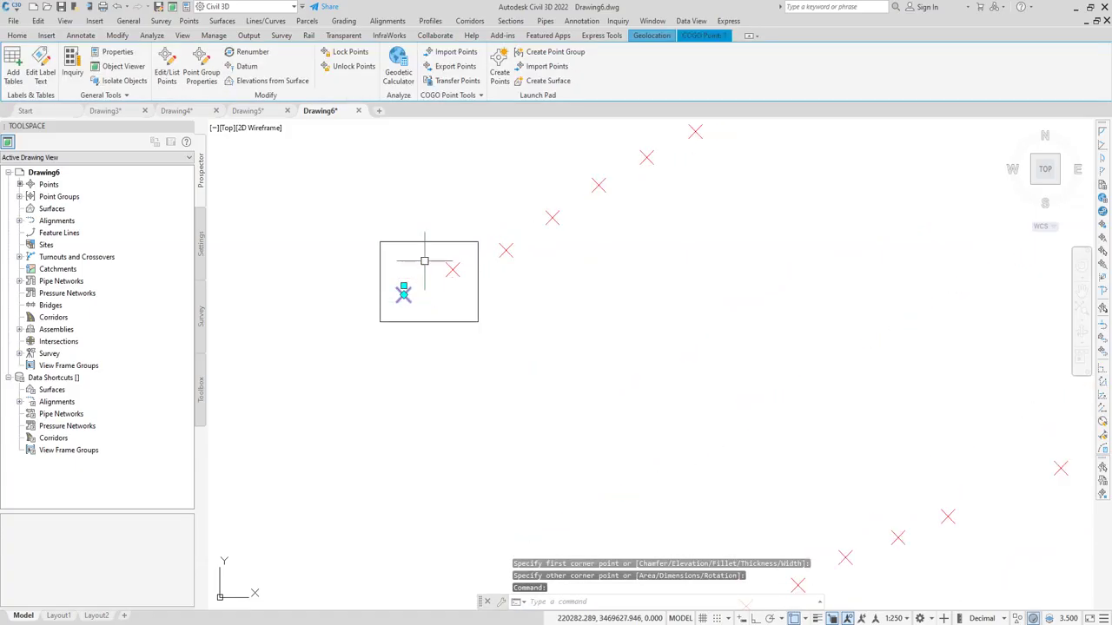
pyautogui.click(166, 74)
pyautogui.moveTo(231, 414); pyautogui.dragTo(162, 380)
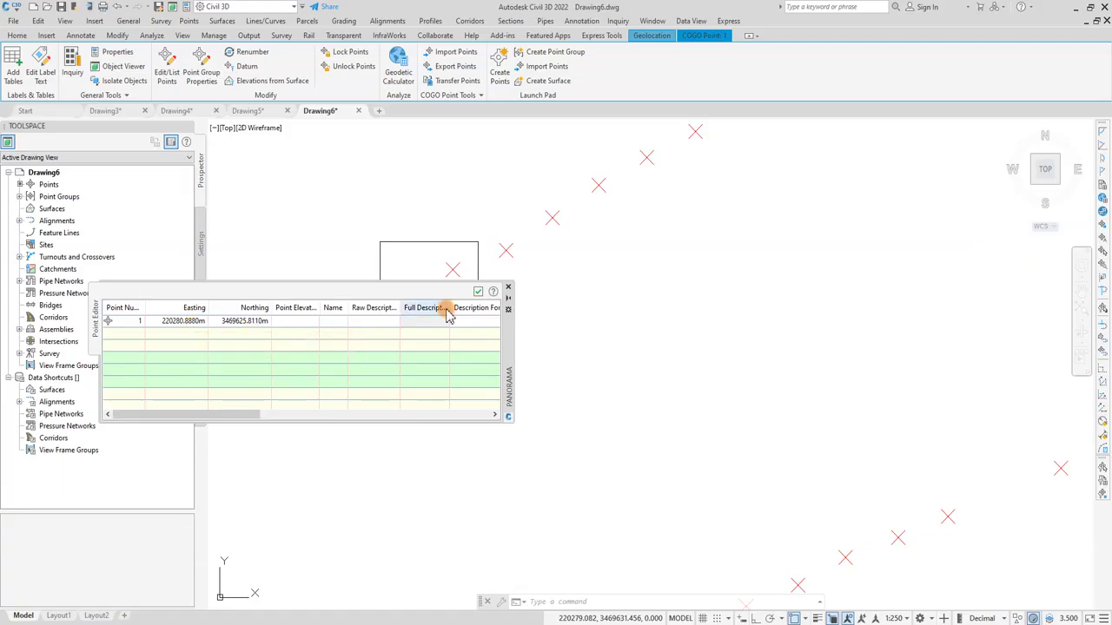
pyautogui.click(478, 293)
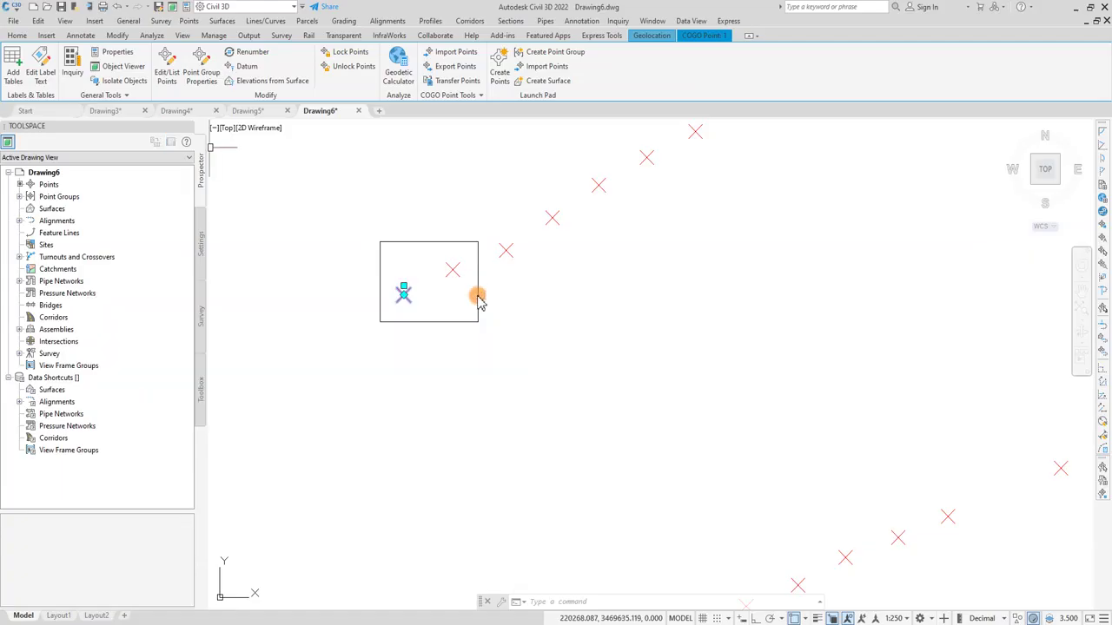
# - In Drawing5, examine the lower-left point inside the rectangle in the Point Editor, comparing its easting, northing, longitude and latitude columns
pyautogui.click(242, 111)
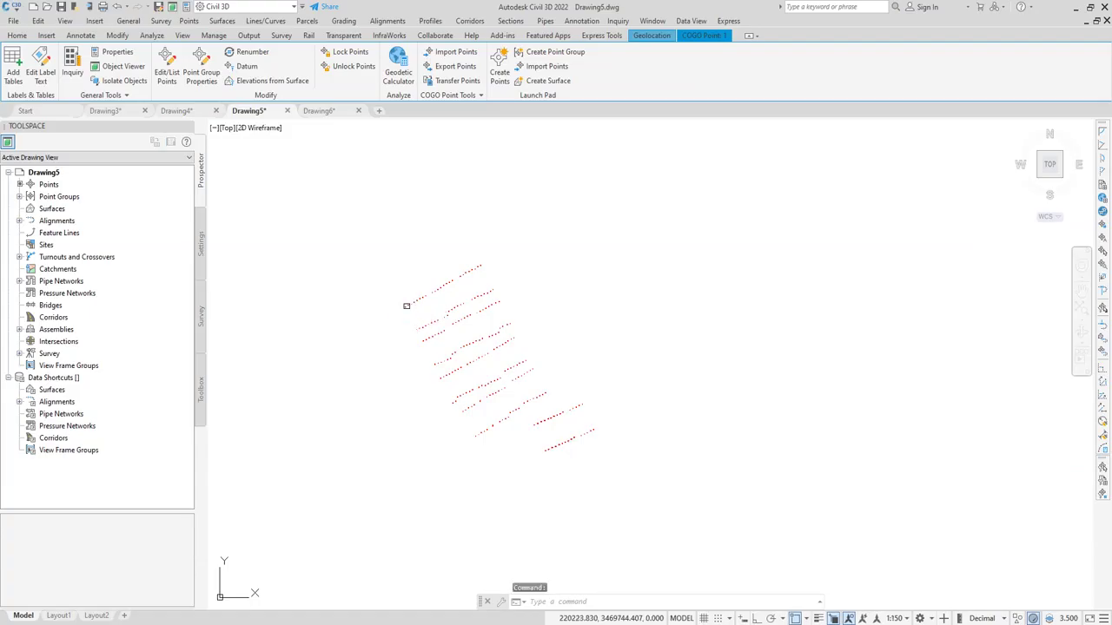
pyautogui.scroll(10, 405, 306)
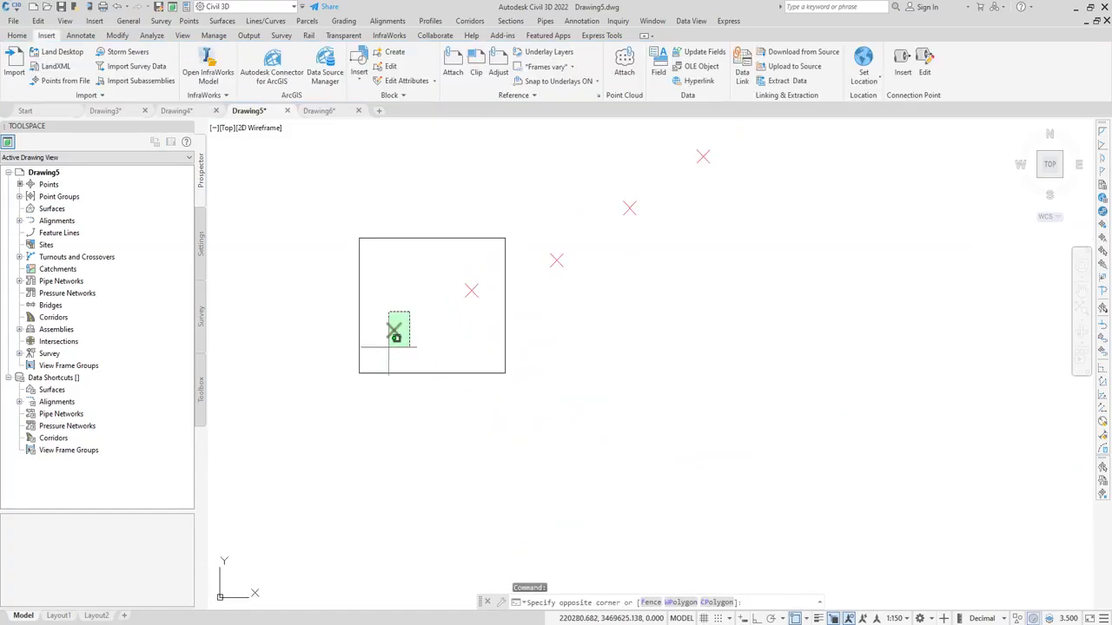
pyautogui.click(393, 328)
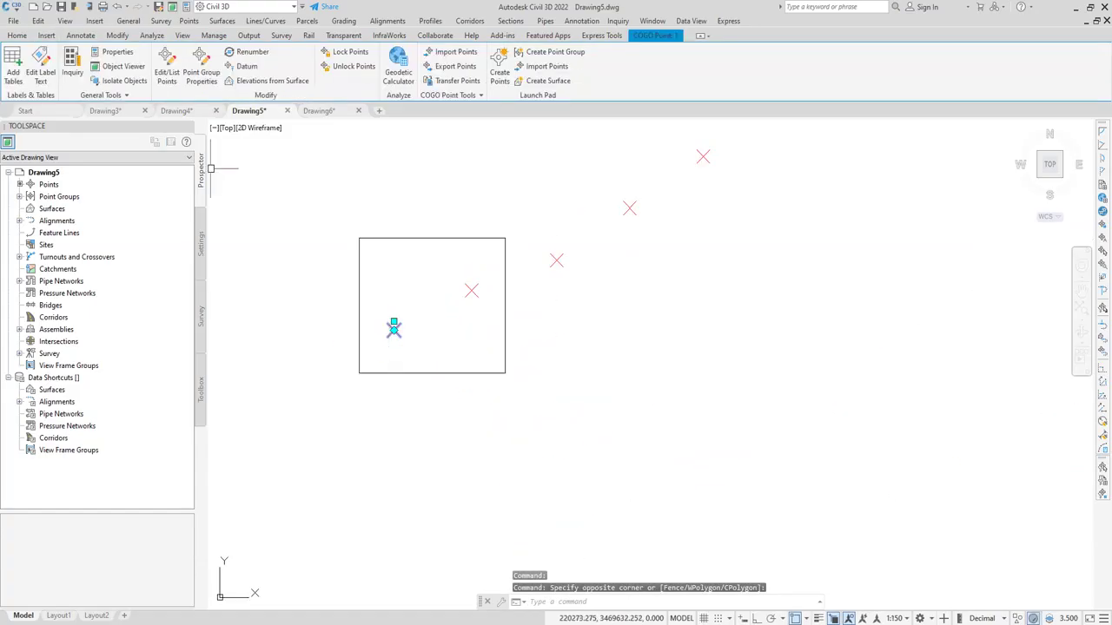
pyautogui.click(167, 76)
pyautogui.moveTo(241, 417); pyautogui.dragTo(333, 416)
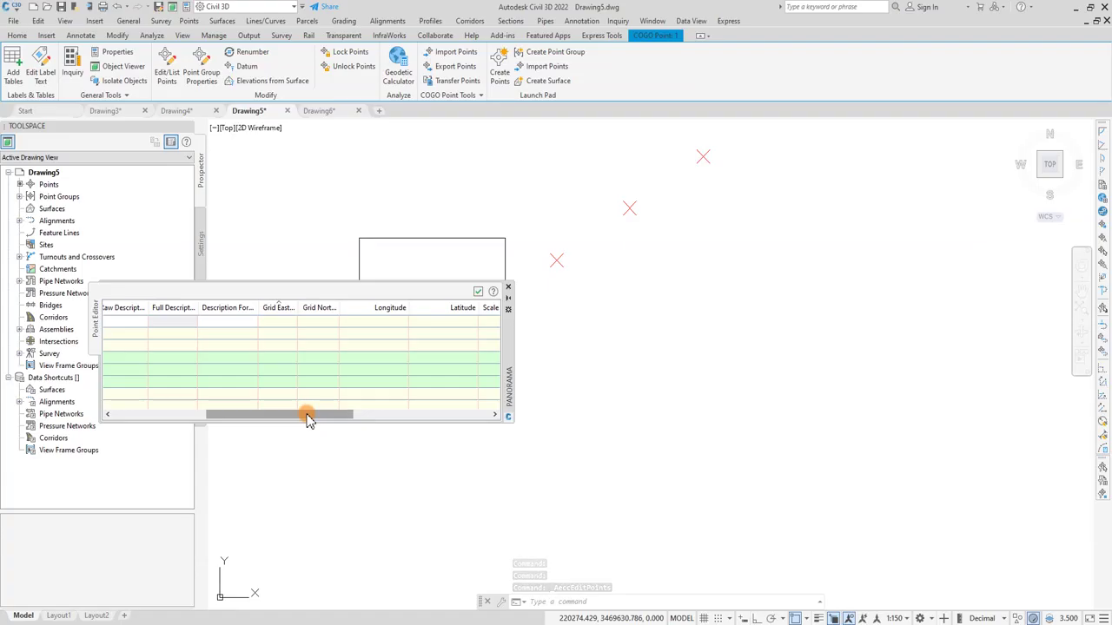
pyautogui.moveTo(309, 418); pyautogui.dragTo(209, 417)
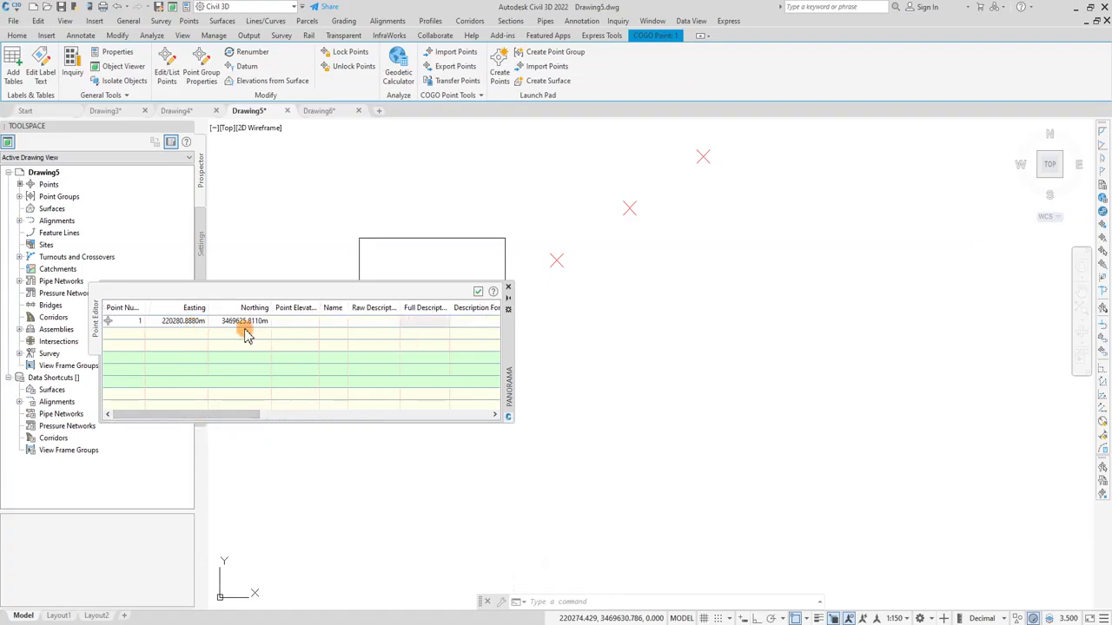
pyautogui.click(479, 292)
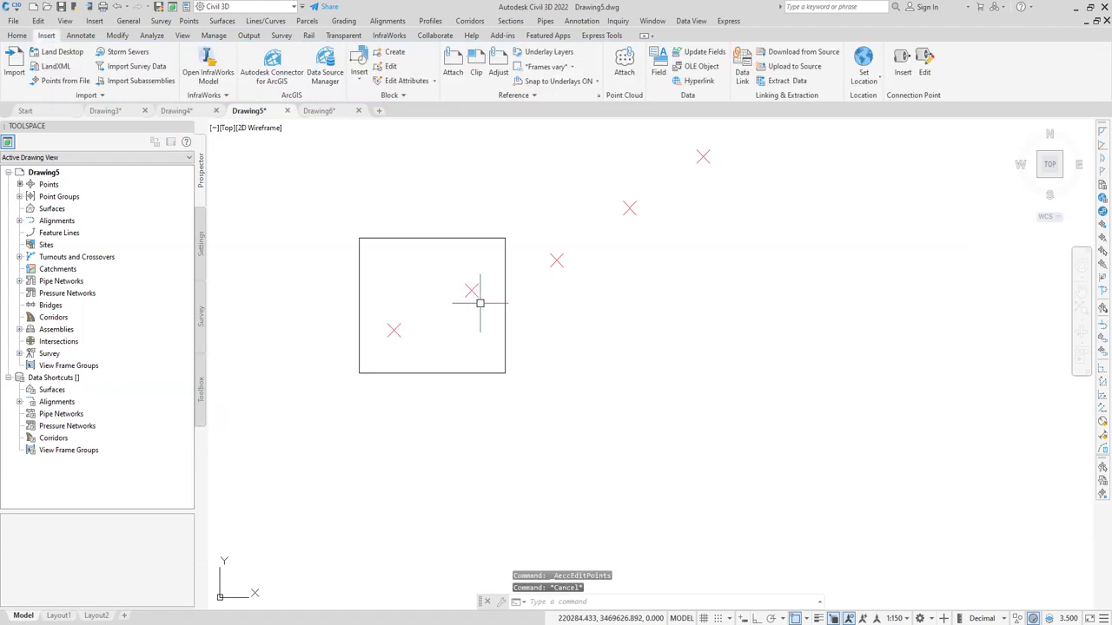
# - Check the easting and northing of the second point inside Drawing5's rectangle
pyautogui.click(471, 287)
pyautogui.click(398, 267)
pyautogui.click(166, 72)
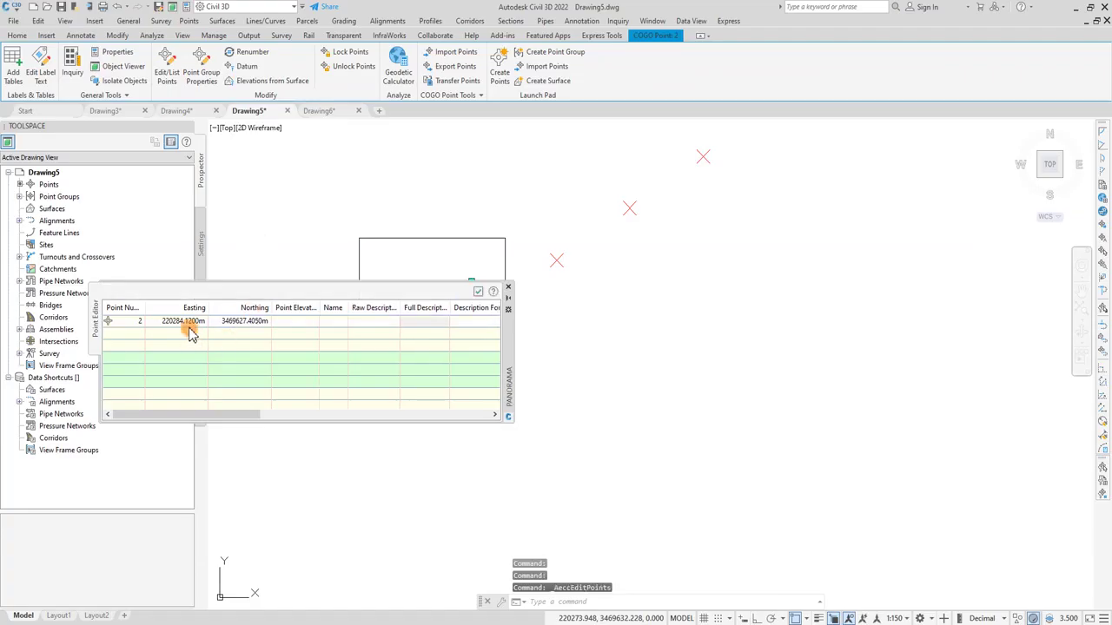
pyautogui.click(479, 292)
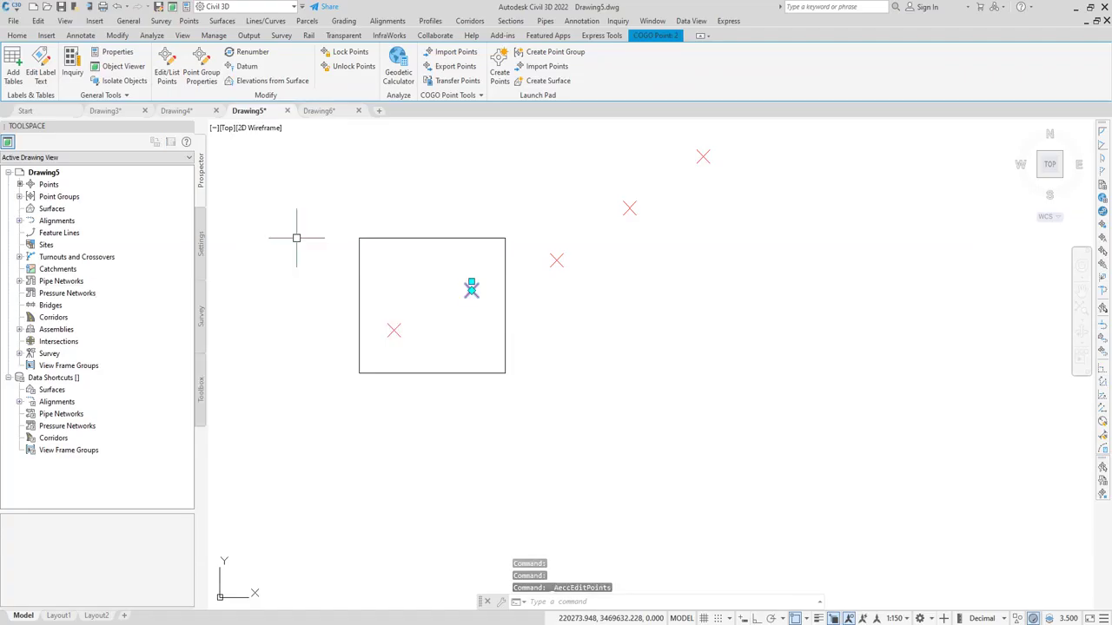
pyautogui.press('Escape')
# - In Drawing6, check the easting and northing of the second point inside the rectangle for comparison
pyautogui.click(319, 110)
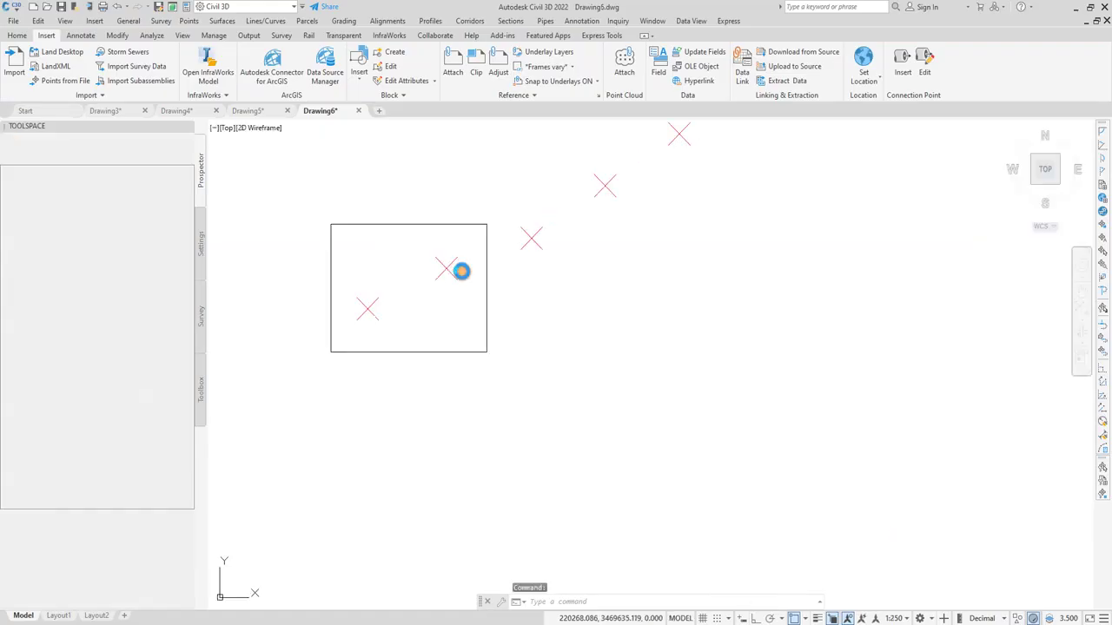
pyautogui.click(464, 280)
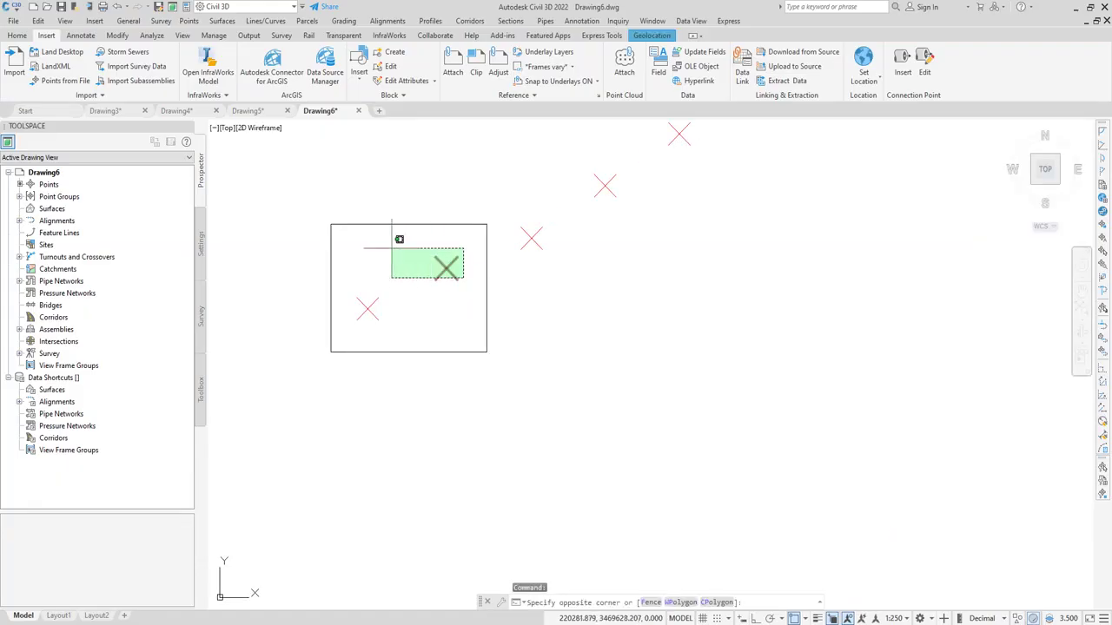
pyautogui.click(365, 232)
pyautogui.click(166, 70)
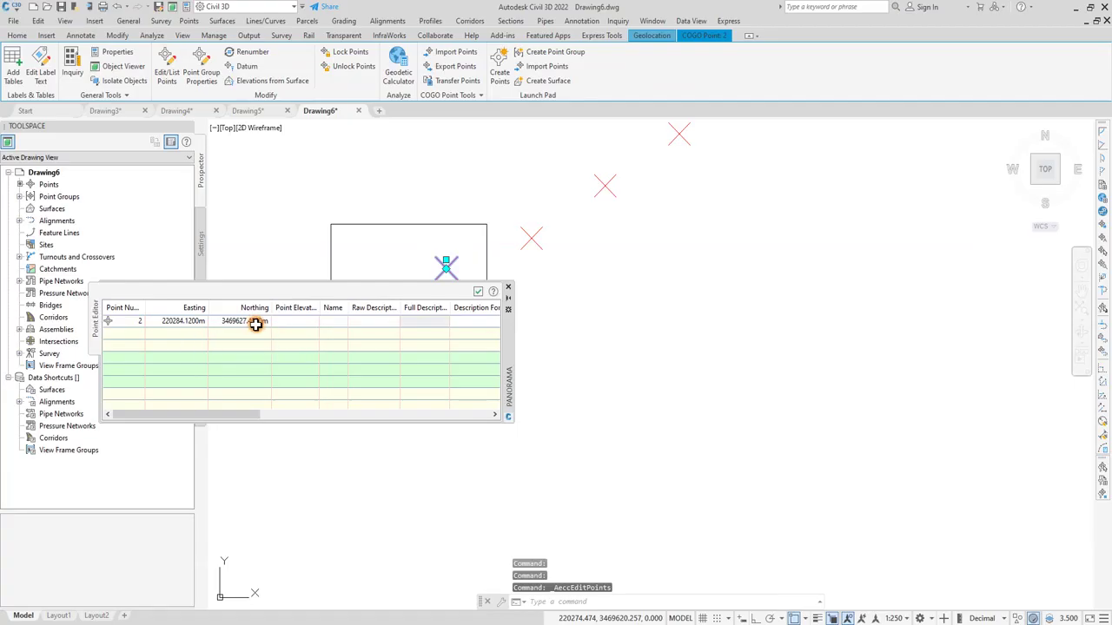
pyautogui.click(478, 291)
pyautogui.press('Escape')
pyautogui.scroll(-6, 489, 348)
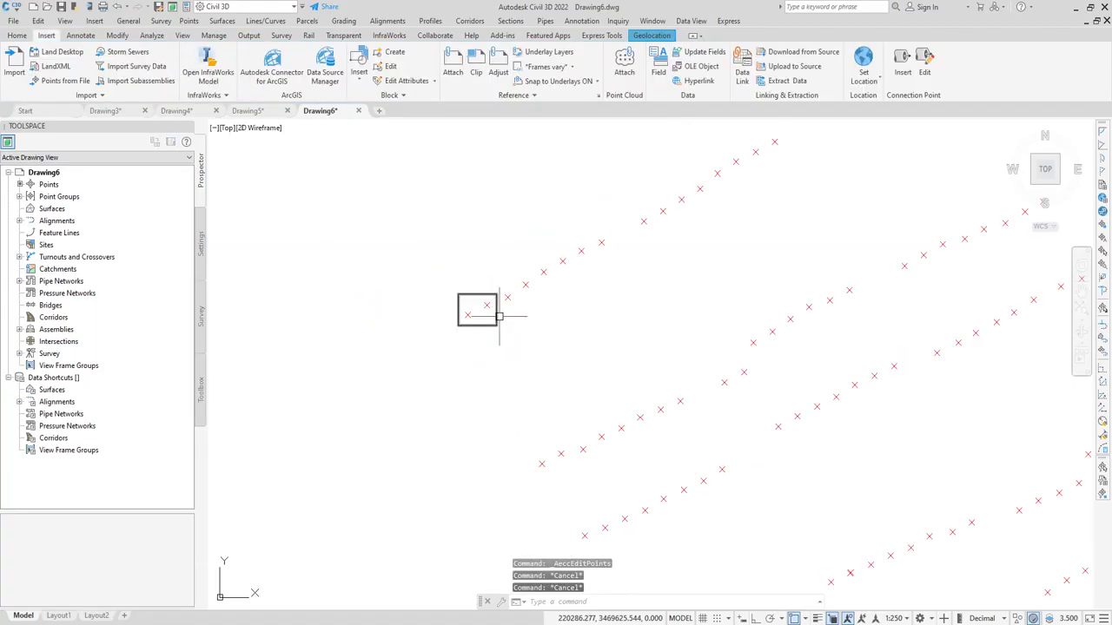
pyautogui.scroll(-4, 500, 317)
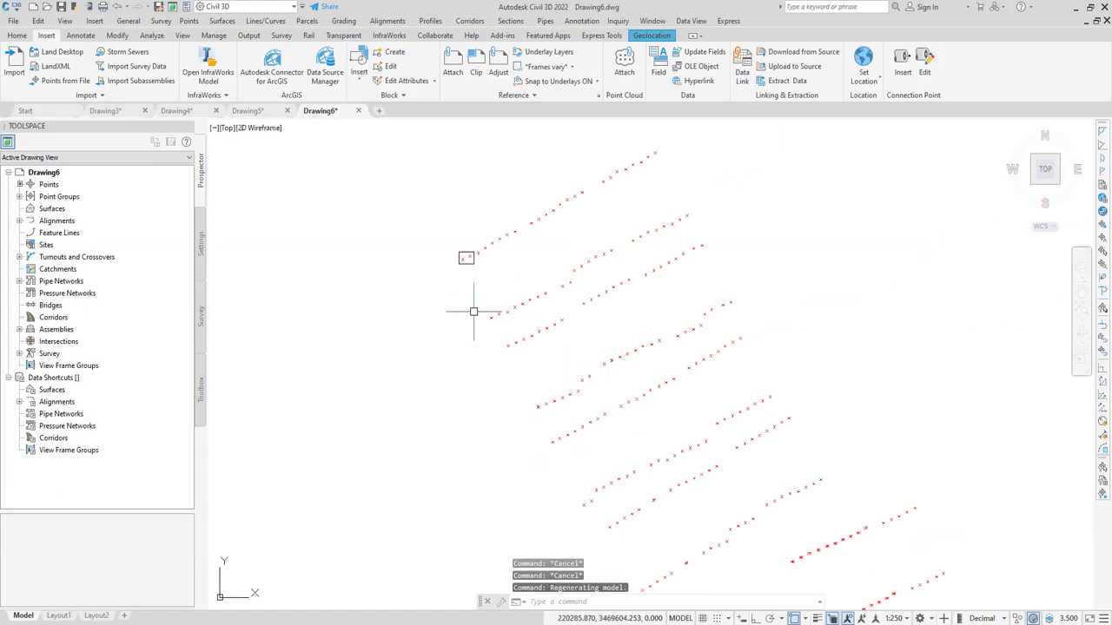
pyautogui.moveTo(474, 311); pyautogui.dragTo(432, 318, button='middle')
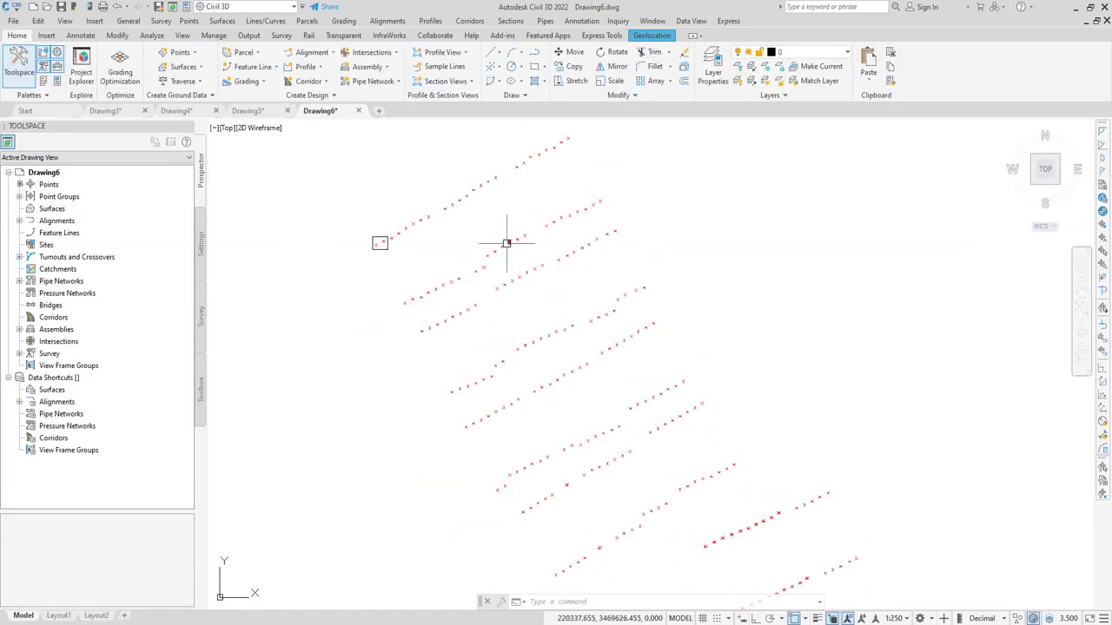
pyautogui.moveTo(507, 243)
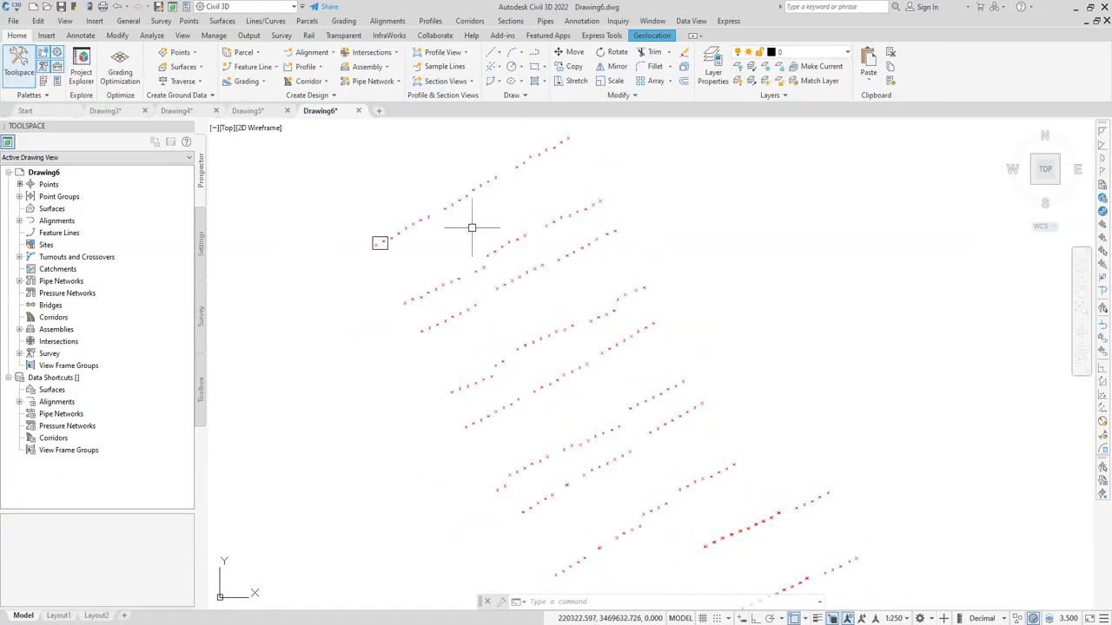